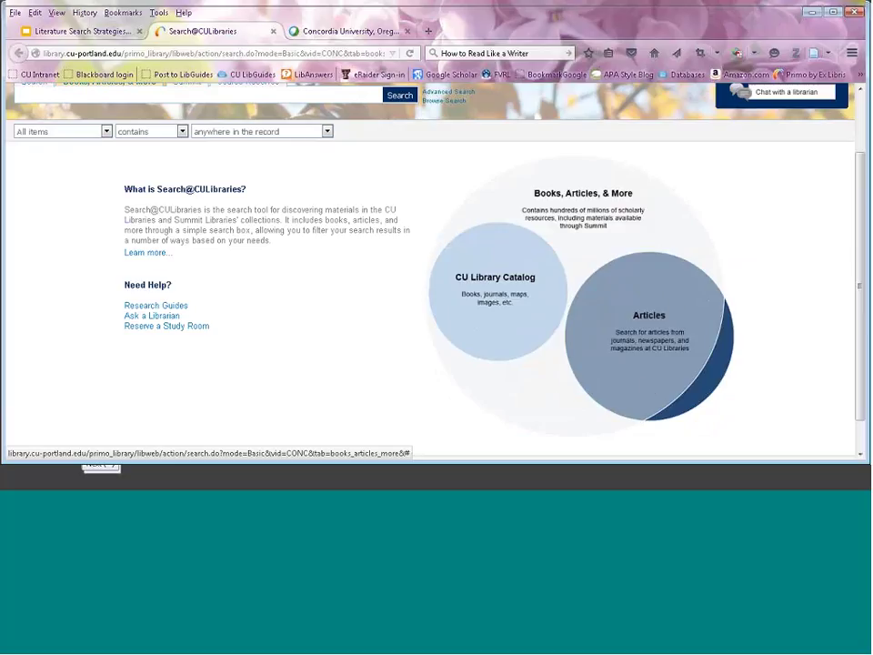
# Search books, articles and more for authorship "technical writing", reusing the earlier query.
pyautogui.scroll(2, 522, 255)
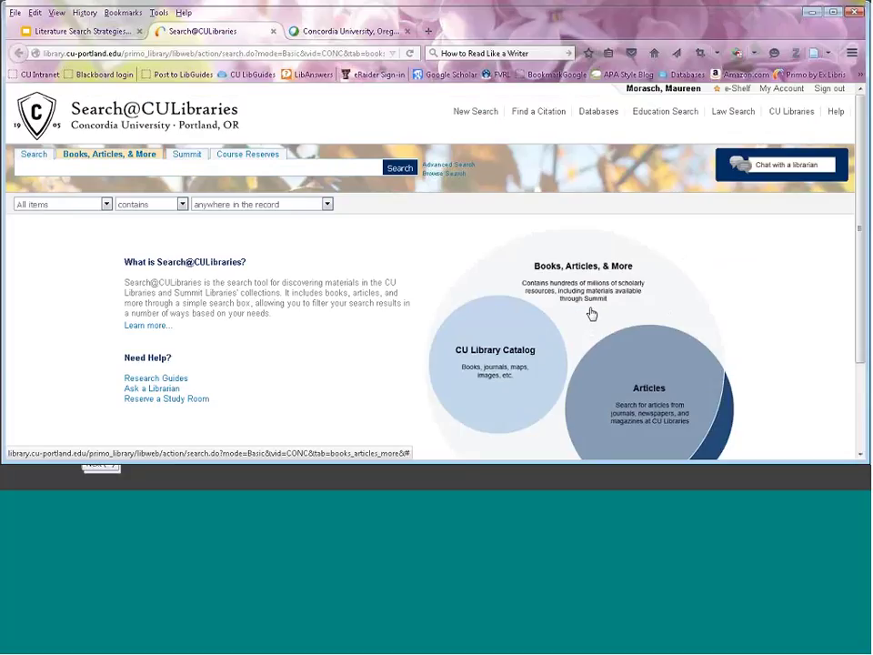
pyautogui.scroll(-2, 593, 315)
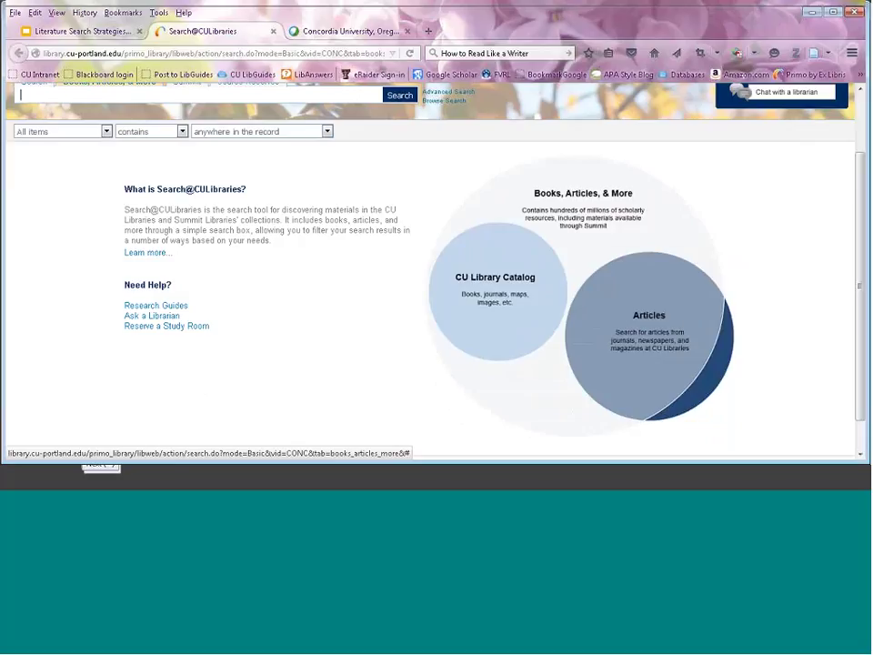
pyautogui.scroll(2, 574, 313)
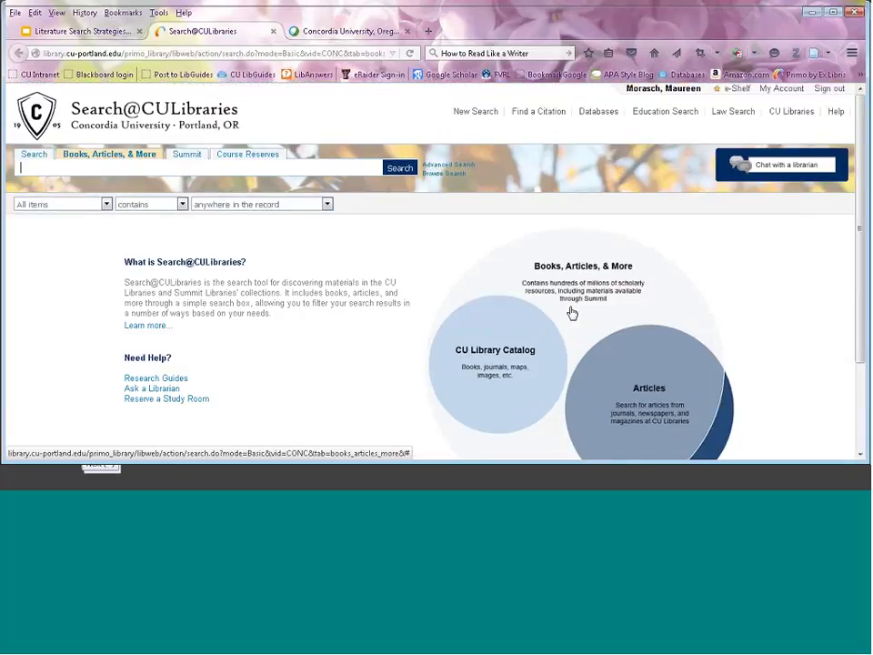
pyautogui.click(244, 166)
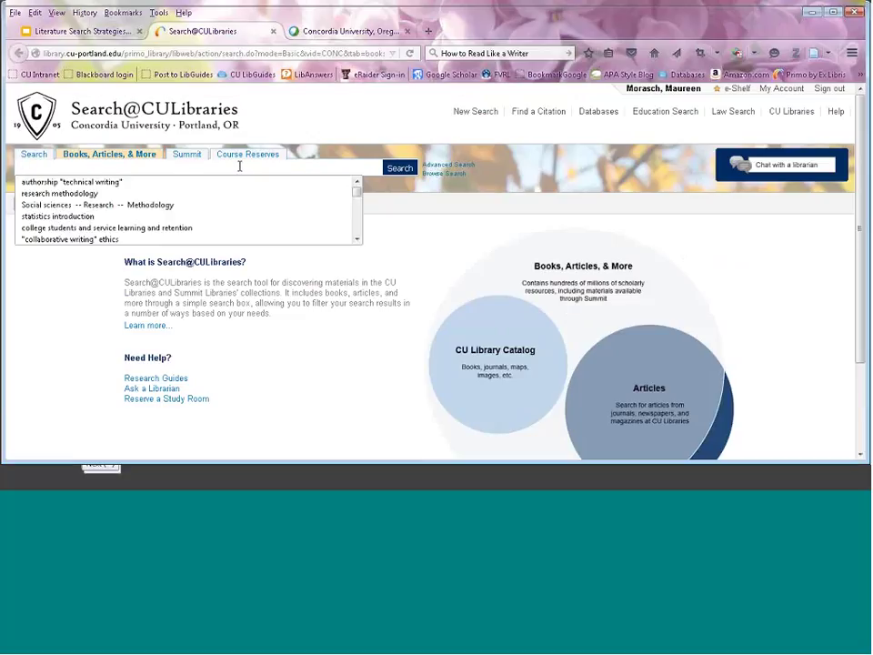
pyautogui.click(108, 182)
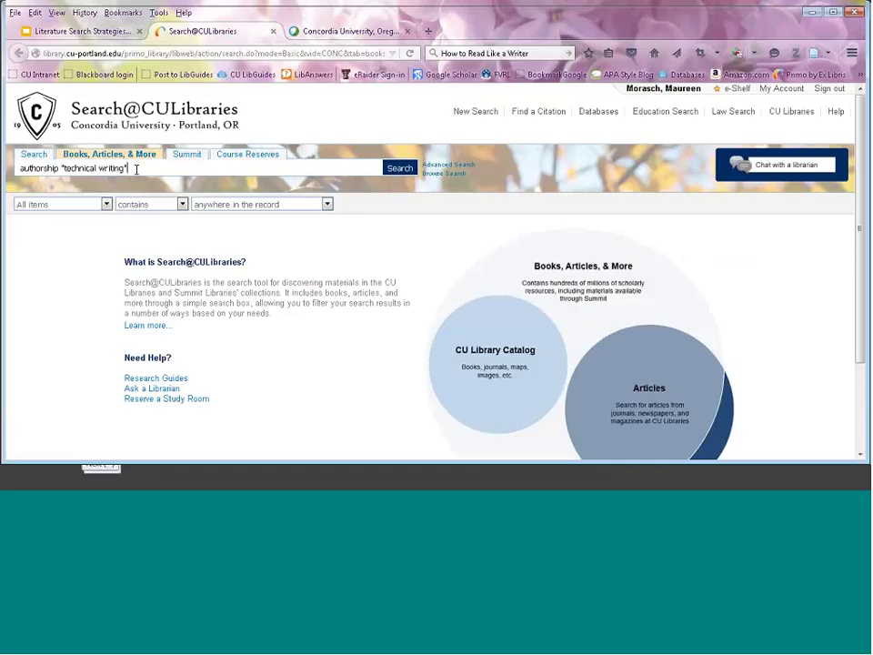
pyautogui.moveTo(136, 169); pyautogui.dragTo(60, 170)
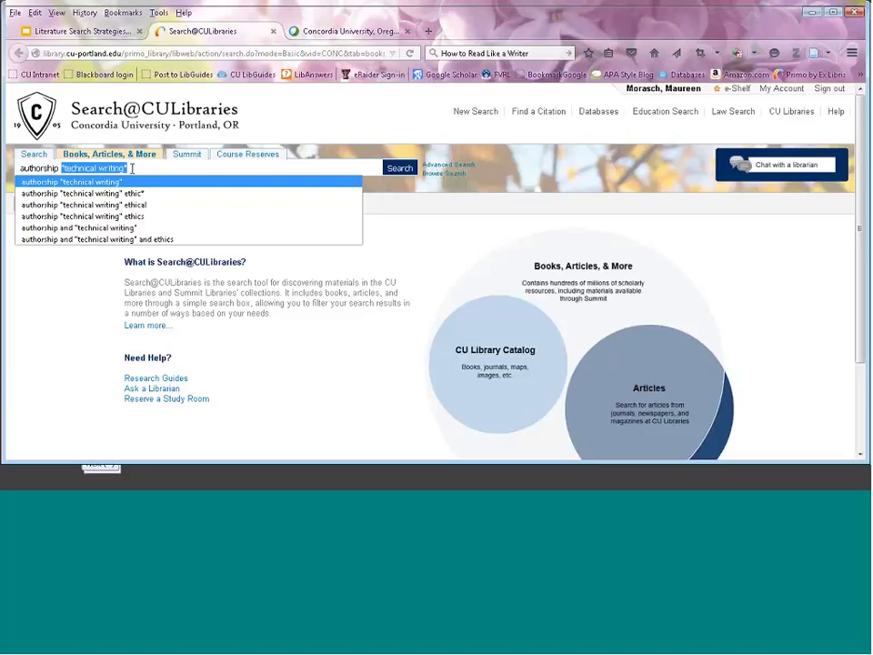
pyautogui.press('Return')
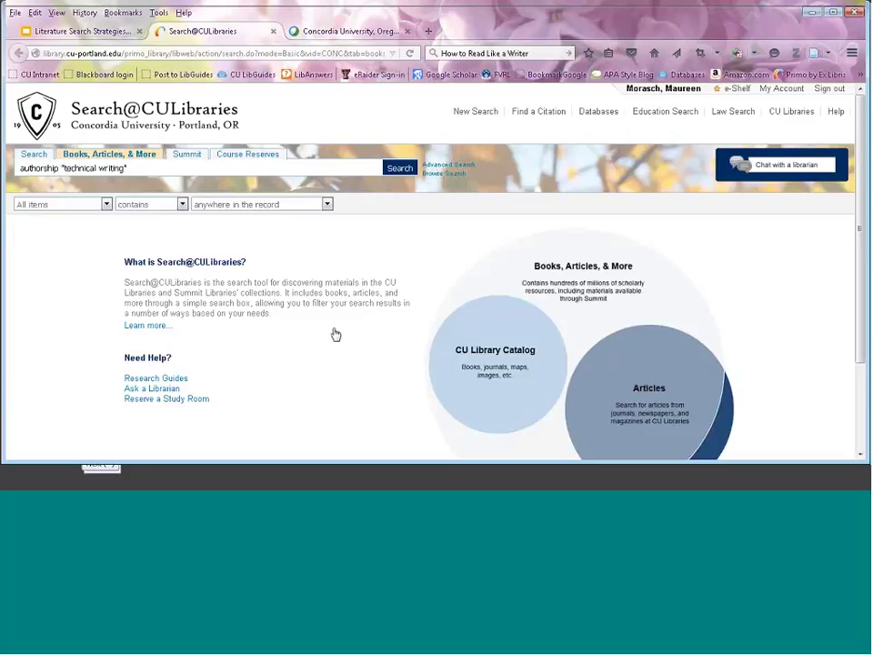
pyautogui.click(405, 173)
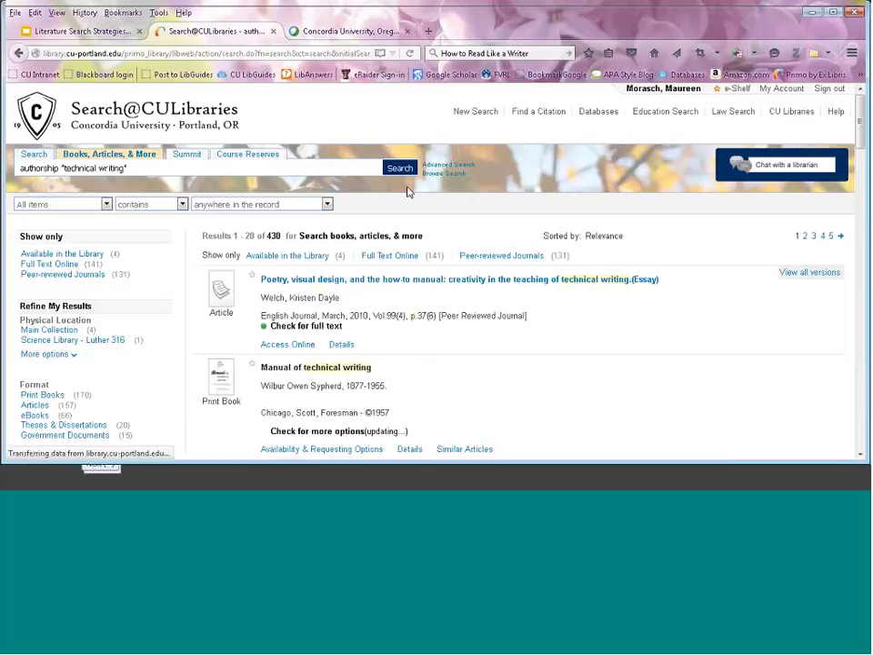
# Limit the search results to peer-reviewed journals.
pyautogui.scroll(-2, 408, 192)
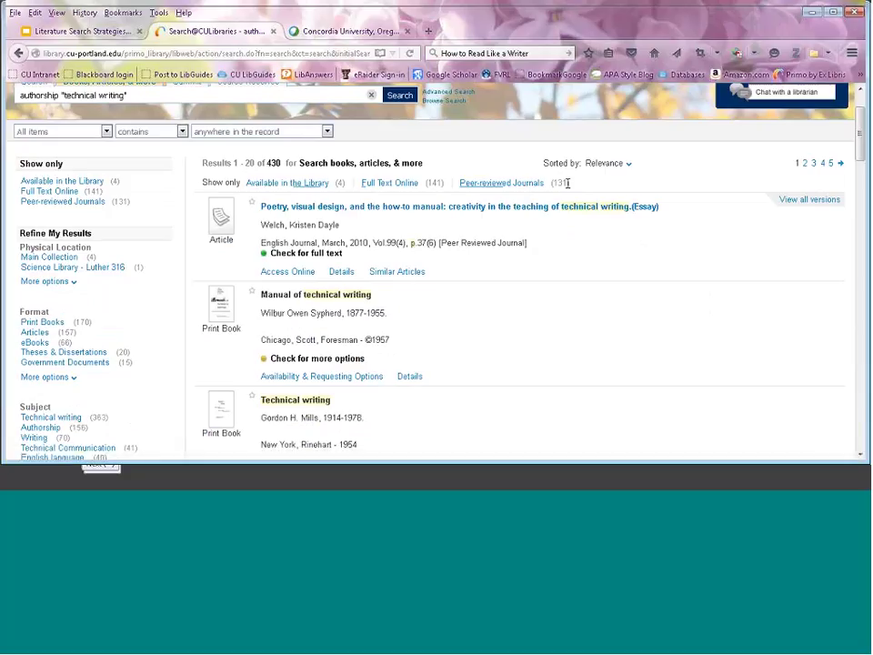
pyautogui.click(496, 187)
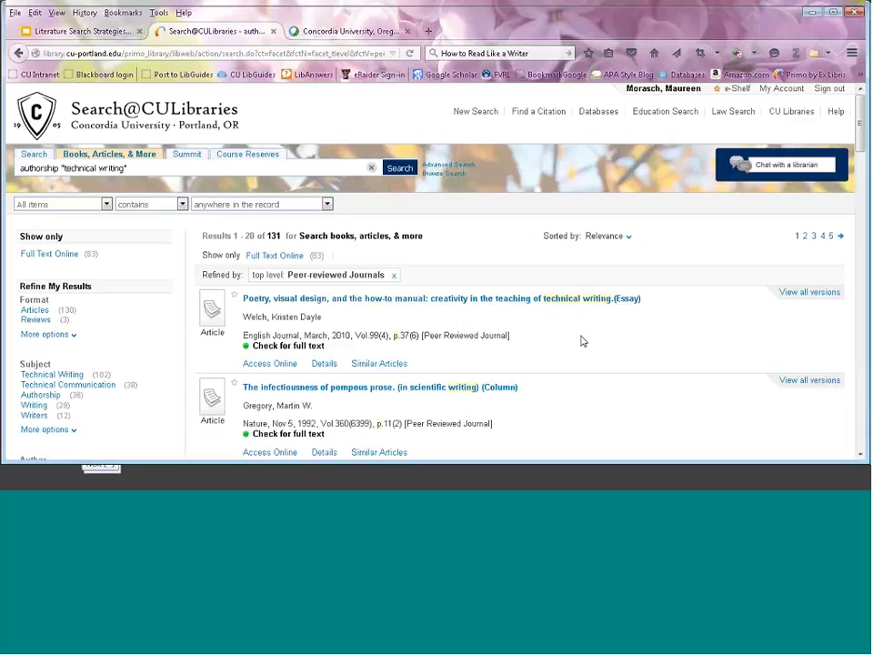
# Open the full text of "Poetry, visual design, and the how-to manual" through JSTOR Arts and Sciences IV.
pyautogui.scroll(-2, 582, 341)
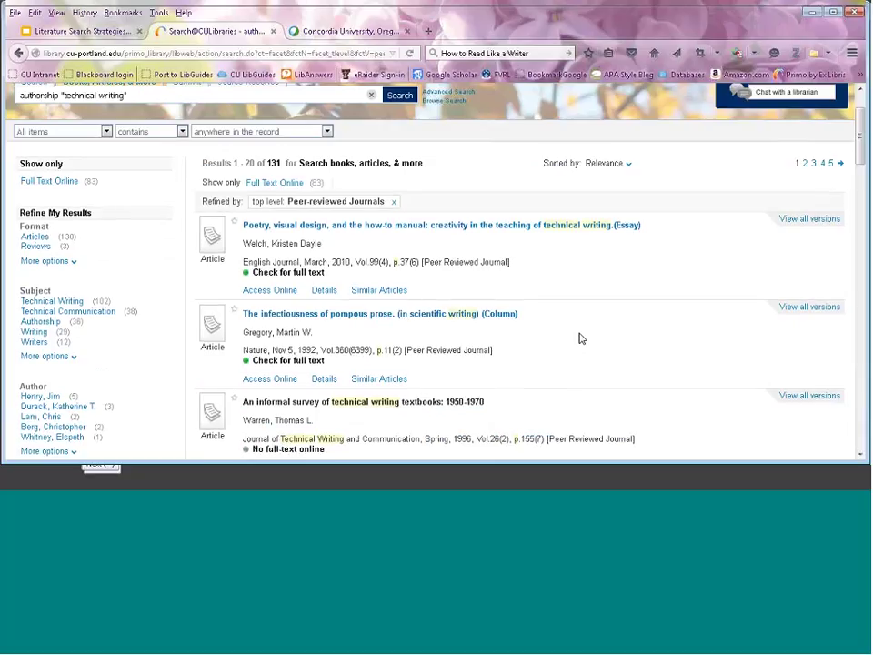
pyautogui.scroll(-2, 580, 338)
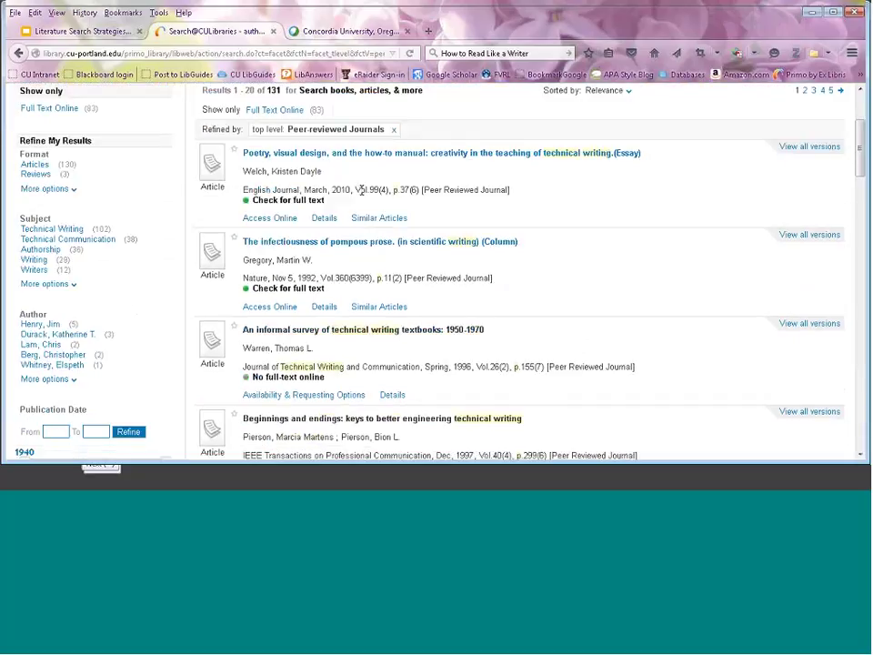
pyautogui.scroll(-2, 372, 249)
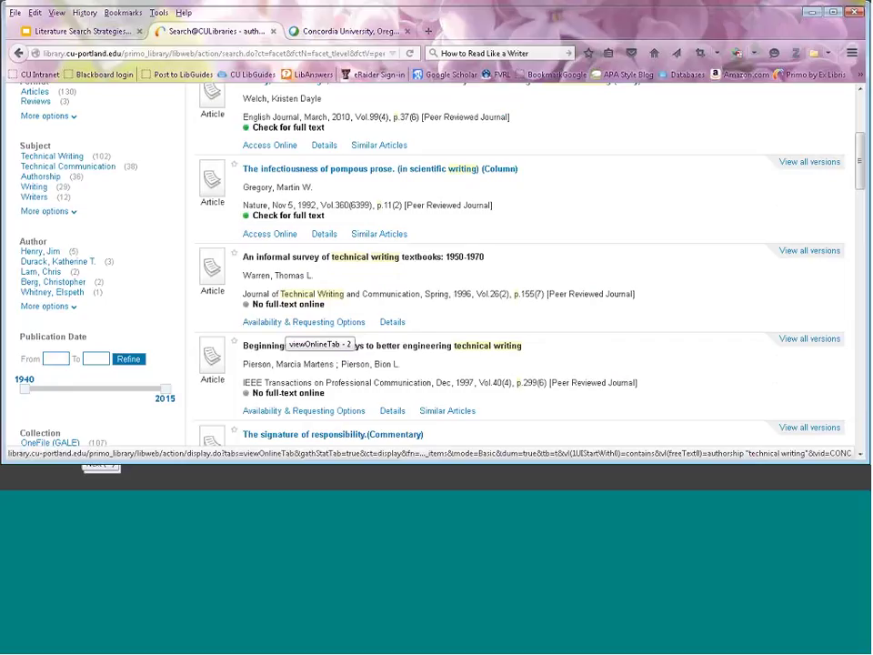
pyautogui.scroll(1, 562, 225)
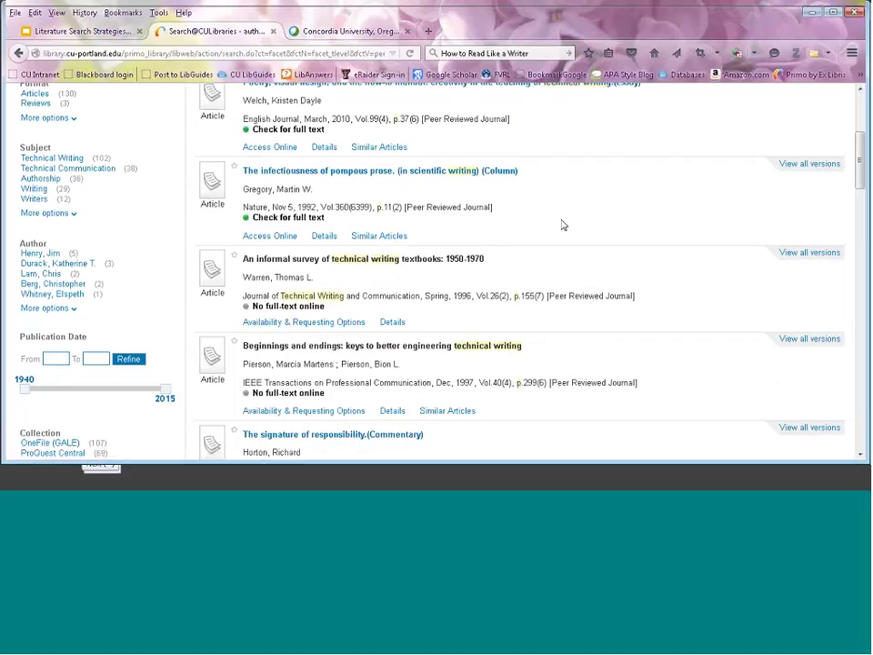
pyautogui.scroll(1, 561, 224)
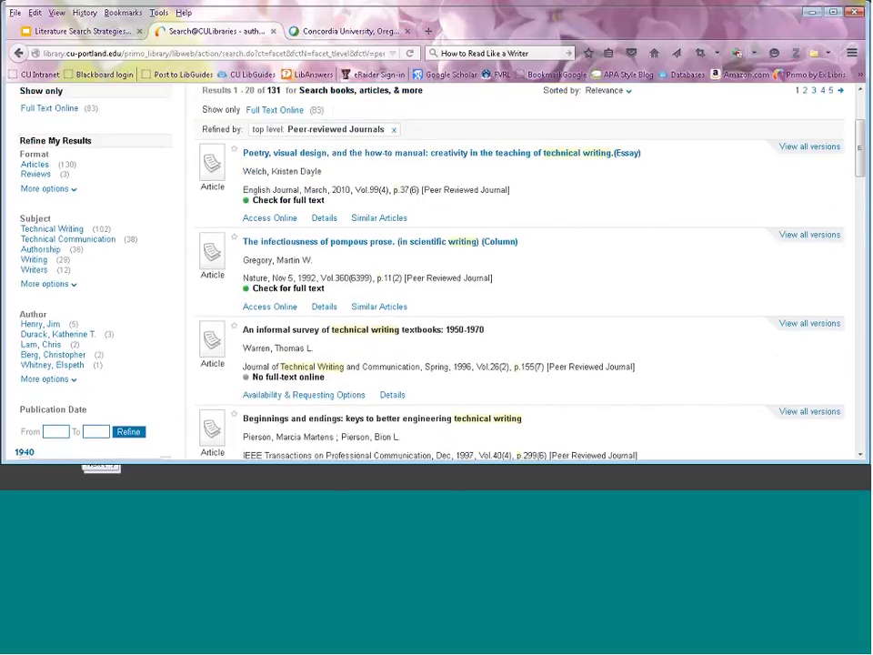
pyautogui.click(280, 222)
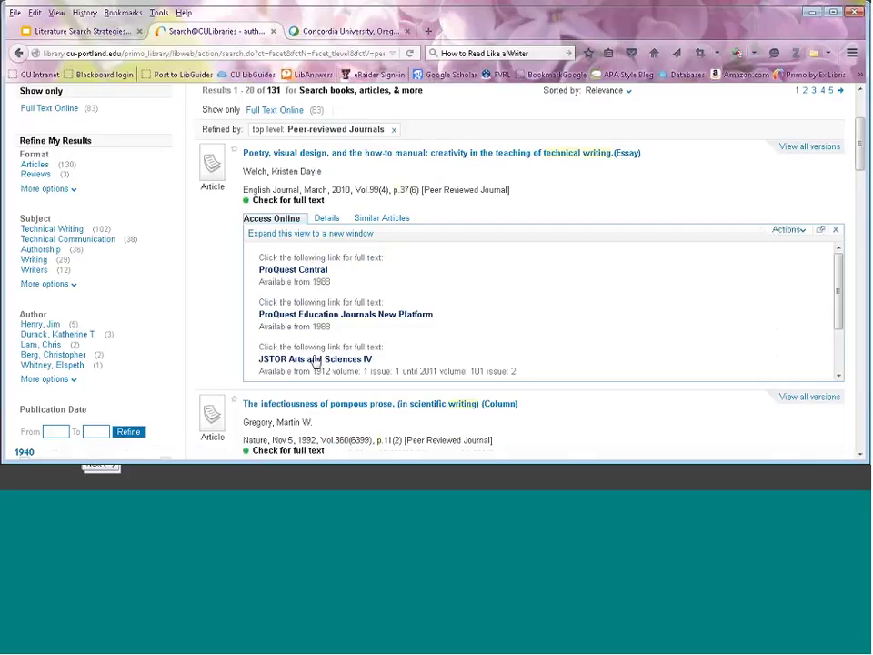
pyautogui.scroll(-1, 462, 308)
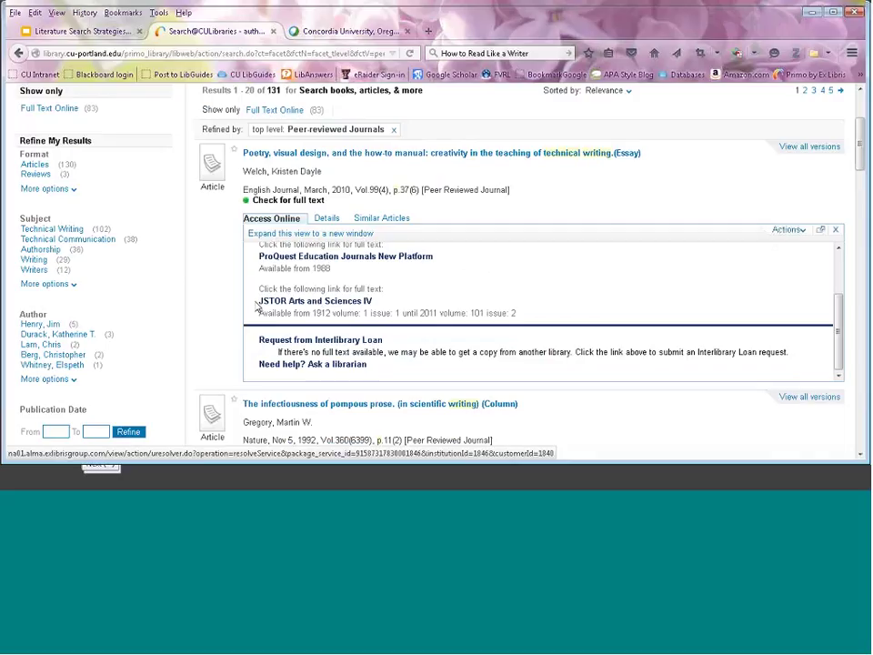
pyautogui.click(332, 306)
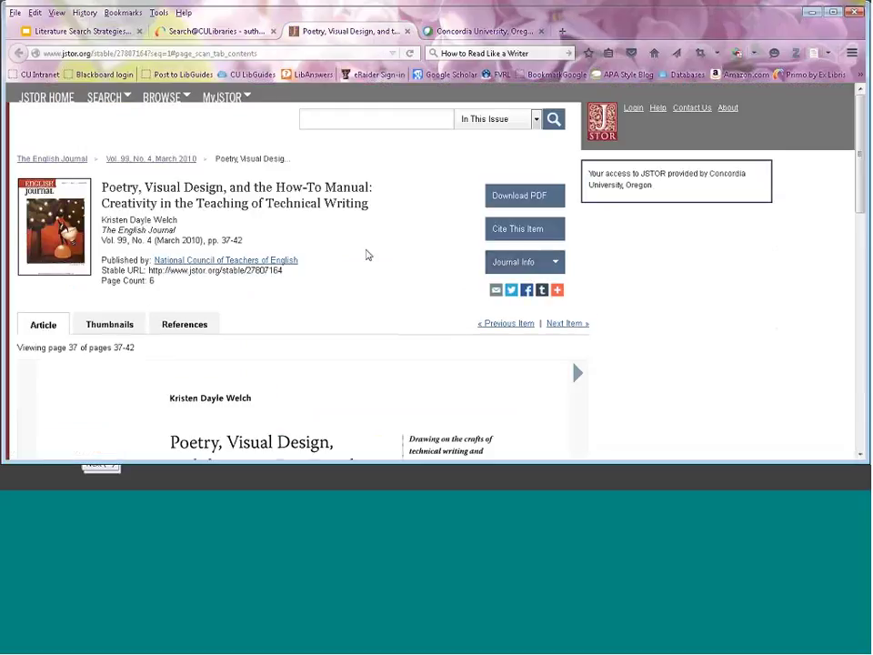
# Skim the JSTOR article, then return to the library results and collapse its online access options.
pyautogui.scroll(-4, 379, 240)
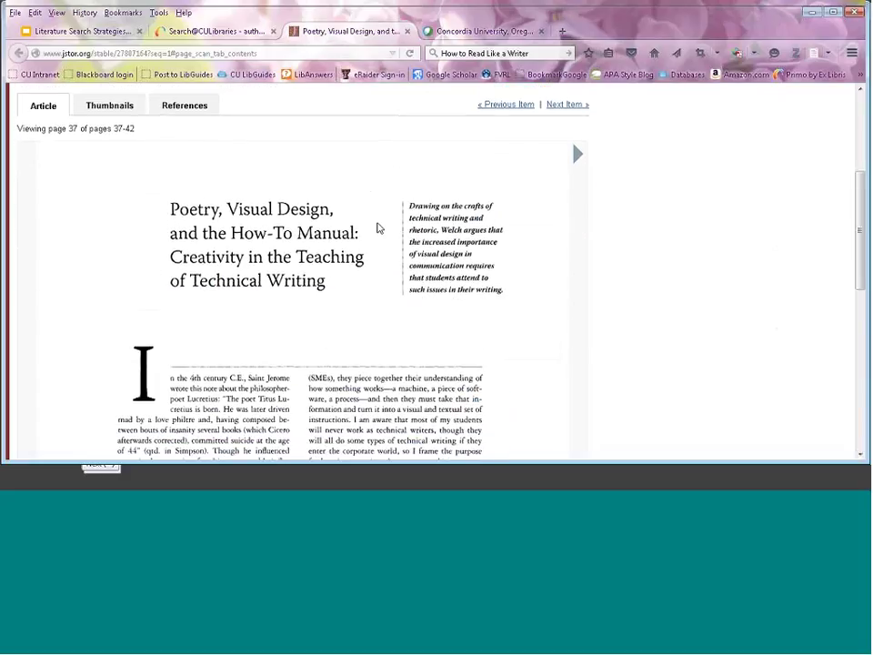
pyautogui.scroll(2, 377, 228)
pyautogui.click(216, 31)
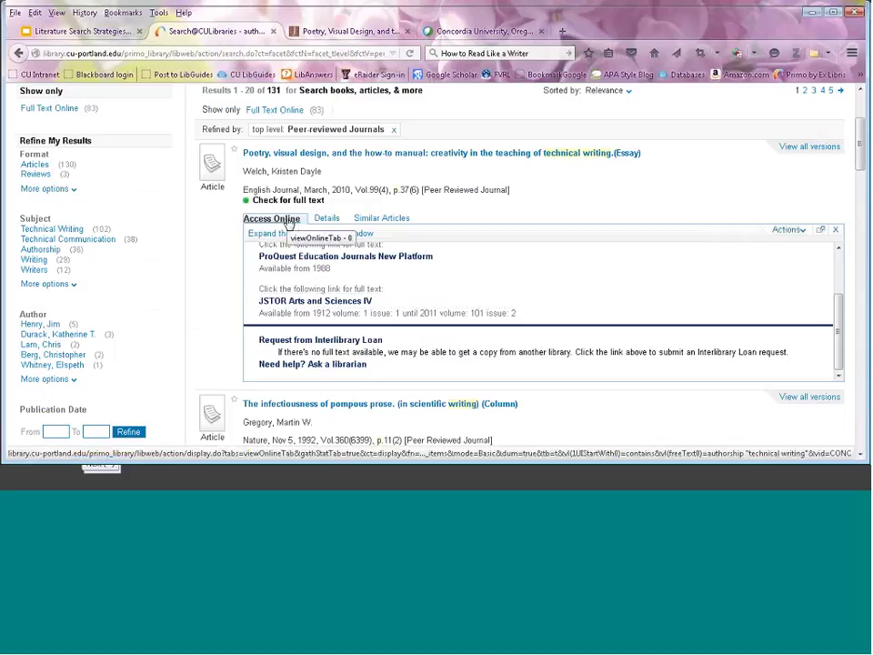
pyautogui.click(288, 222)
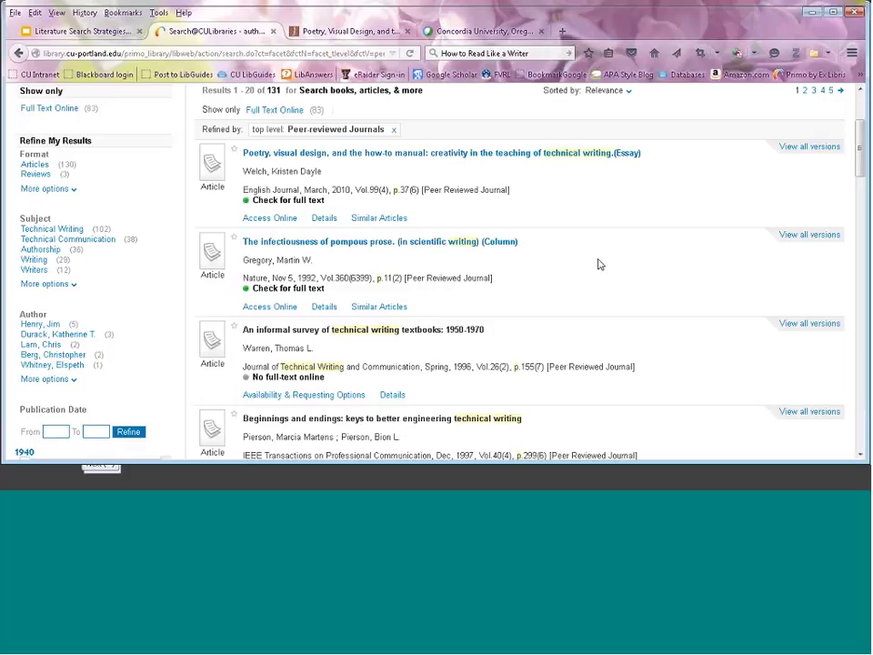
# Find the article "Teaching technical writing students to define" in the results and show its details.
pyautogui.scroll(-2, 601, 267)
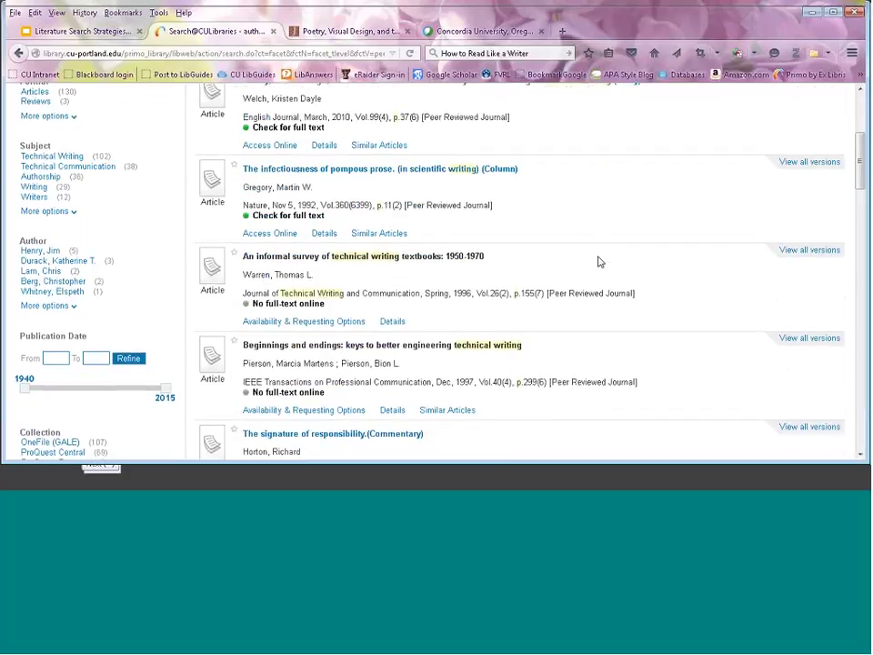
pyautogui.scroll(-3, 598, 261)
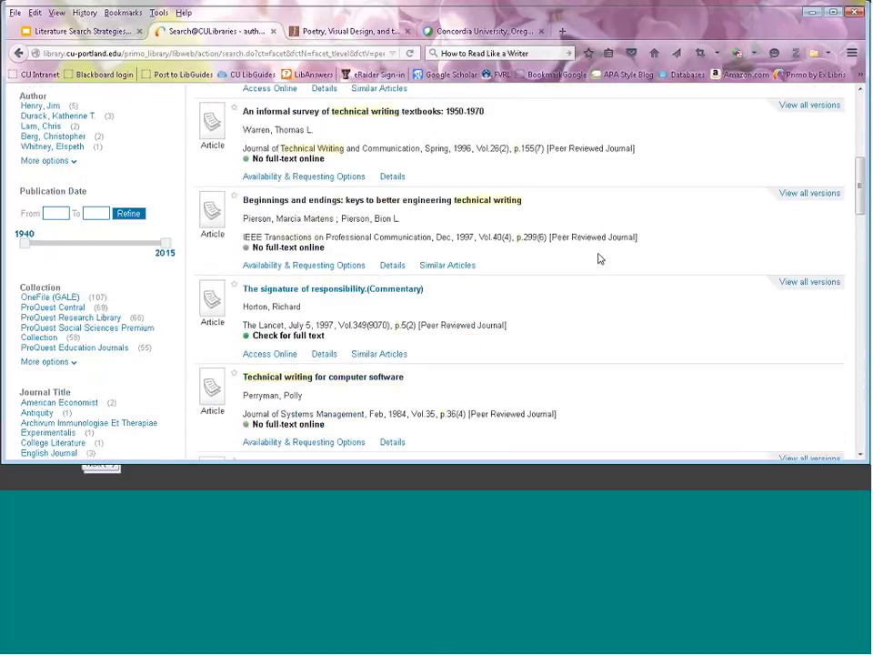
pyautogui.scroll(-2, 598, 259)
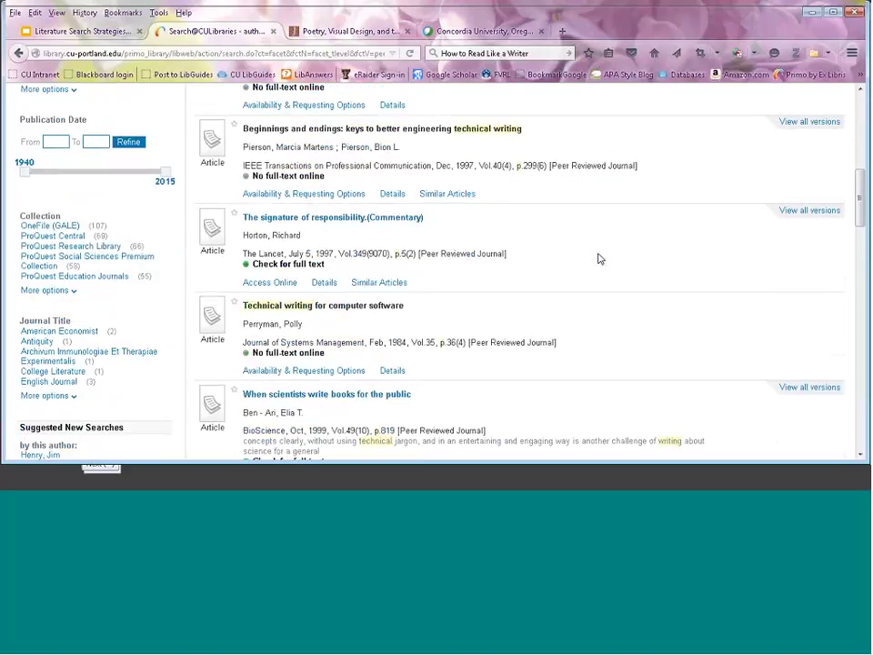
pyautogui.scroll(-1, 598, 259)
pyautogui.scroll(-2, 598, 259)
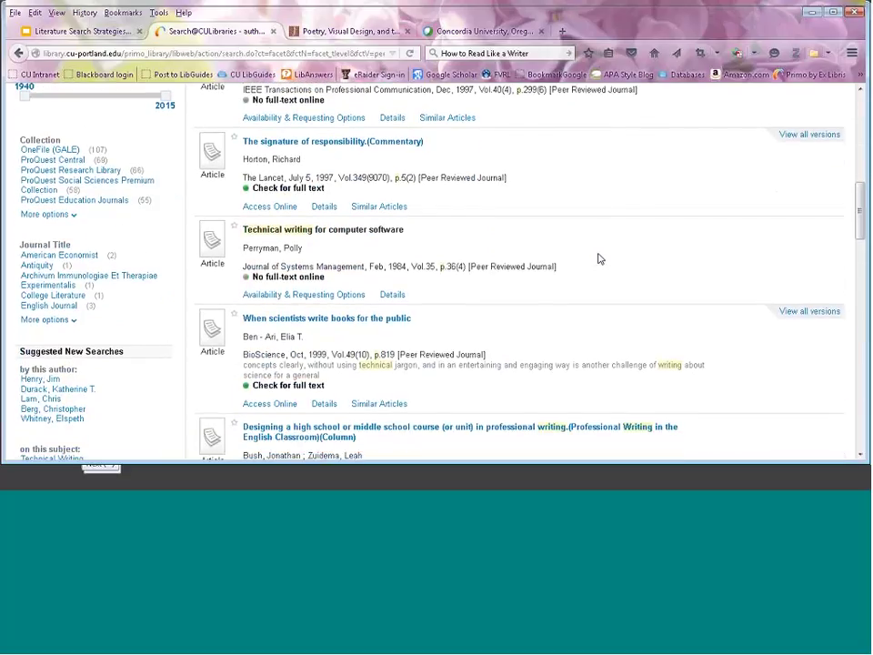
pyautogui.scroll(-2, 598, 259)
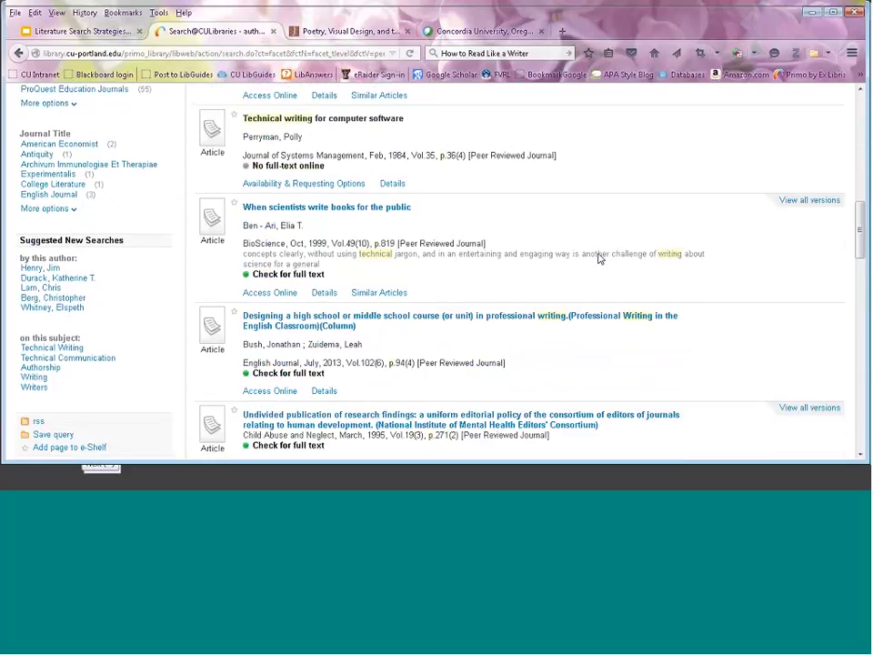
pyautogui.scroll(-3, 598, 258)
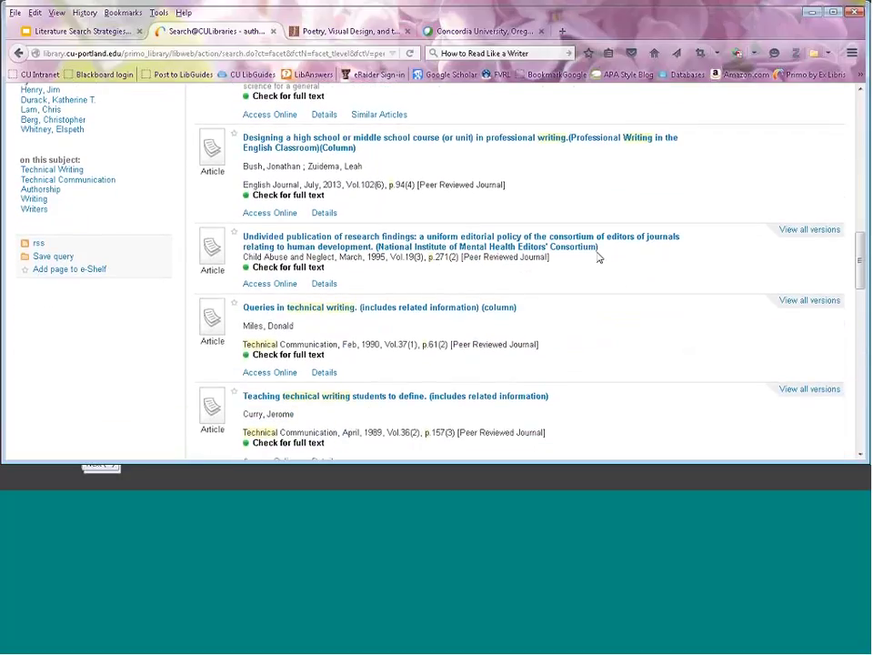
pyautogui.scroll(-2, 598, 258)
pyautogui.scroll(-2, 598, 259)
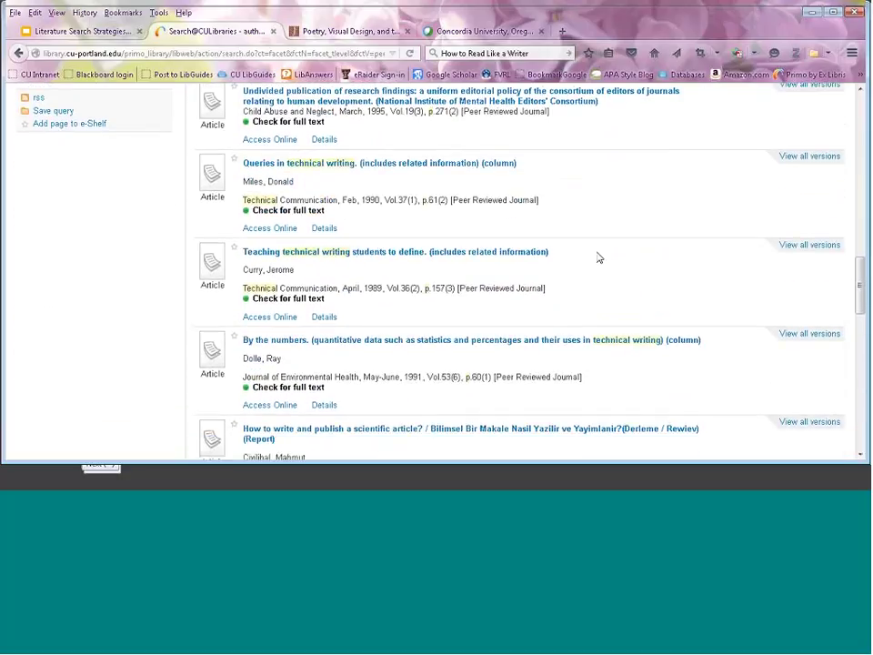
pyautogui.scroll(-2, 598, 259)
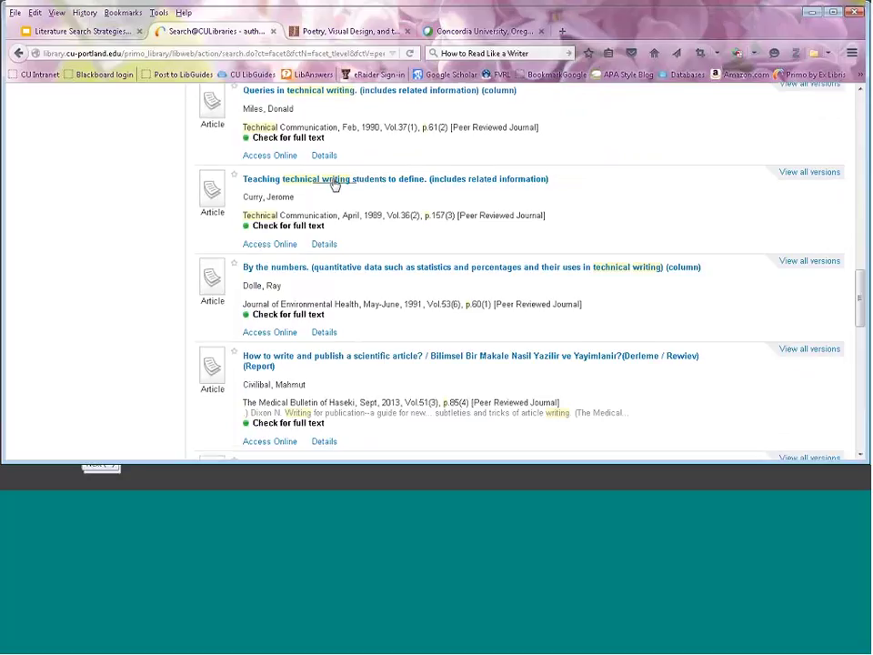
pyautogui.click(325, 244)
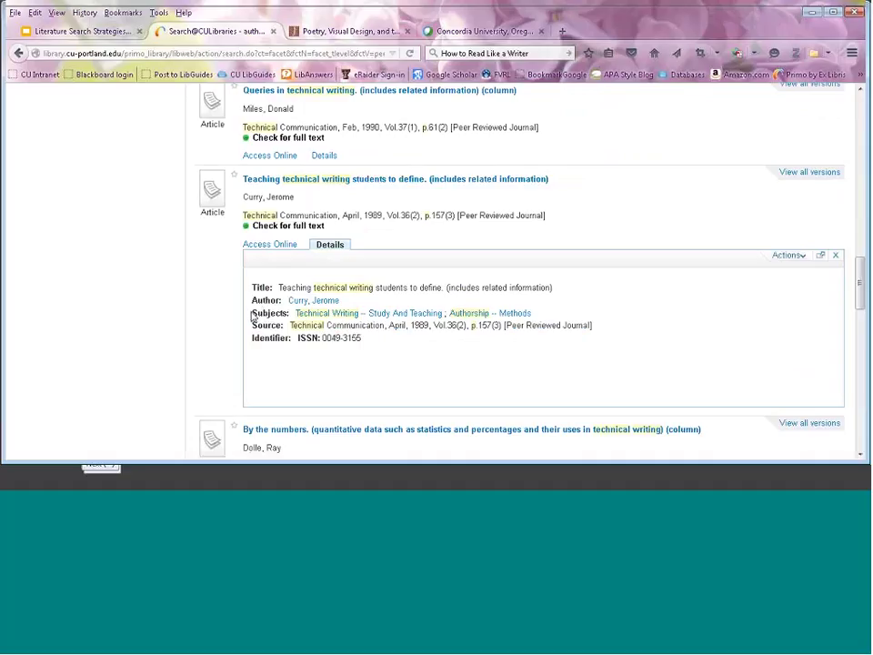
# Examine the subject headings listed in the article's details.
pyautogui.moveTo(252, 288); pyautogui.dragTo(284, 313)
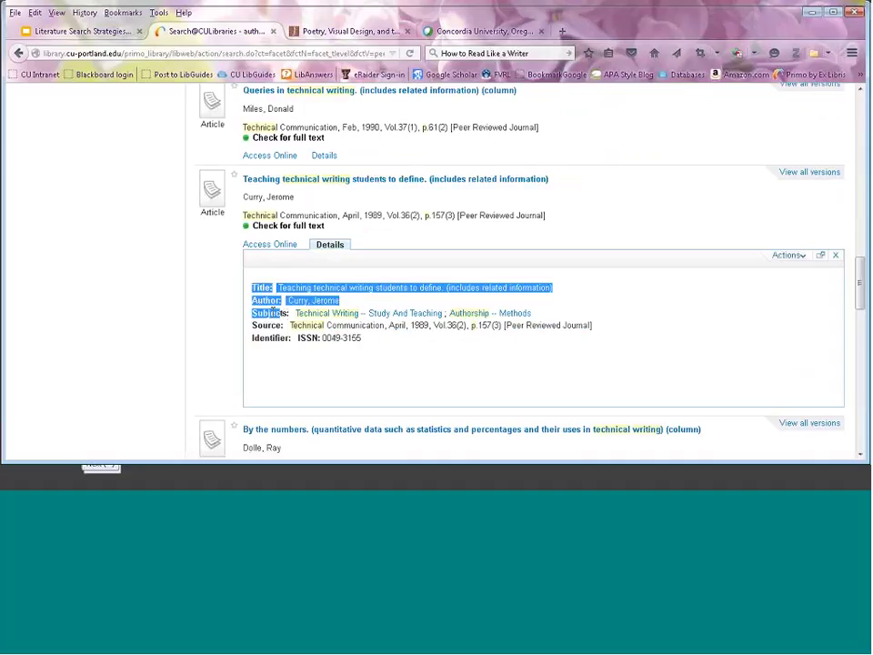
pyautogui.click(272, 313)
pyautogui.moveTo(252, 288); pyautogui.dragTo(538, 311)
pyautogui.click(254, 313)
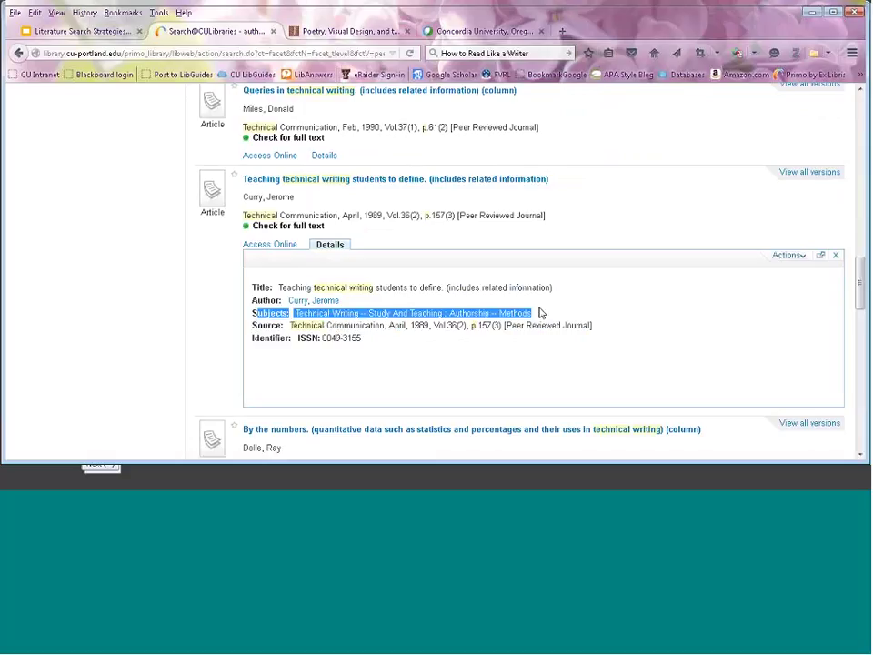
pyautogui.click(570, 365)
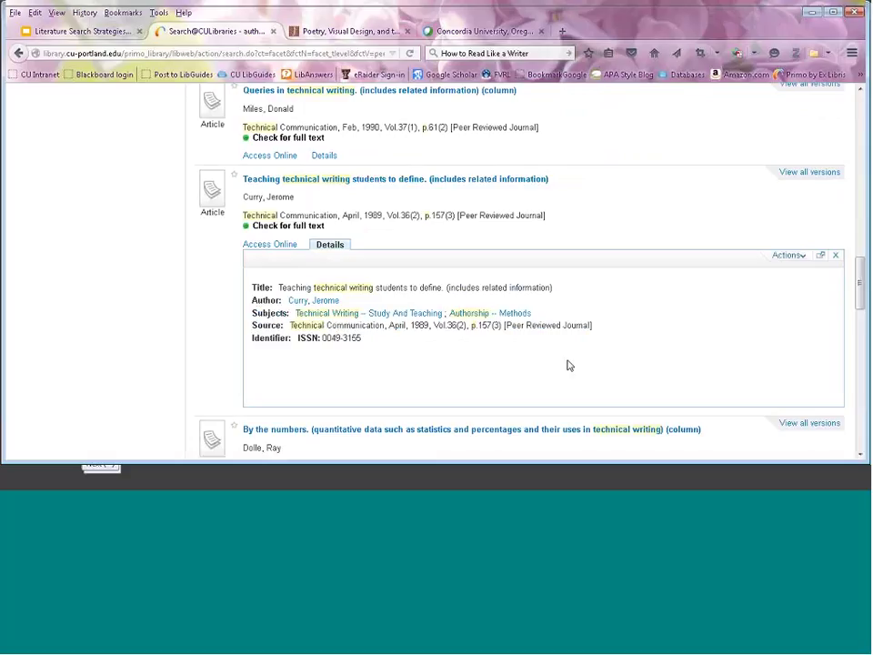
# Run a new search from the article's subject heading "Authorship -- Methods".
pyautogui.click(515, 314)
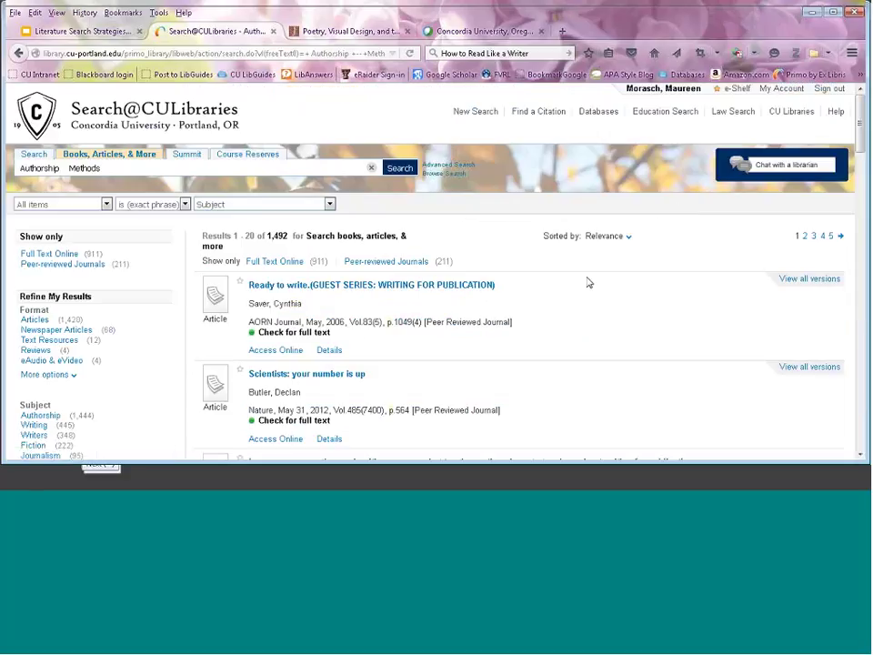
pyautogui.scroll(-2, 588, 283)
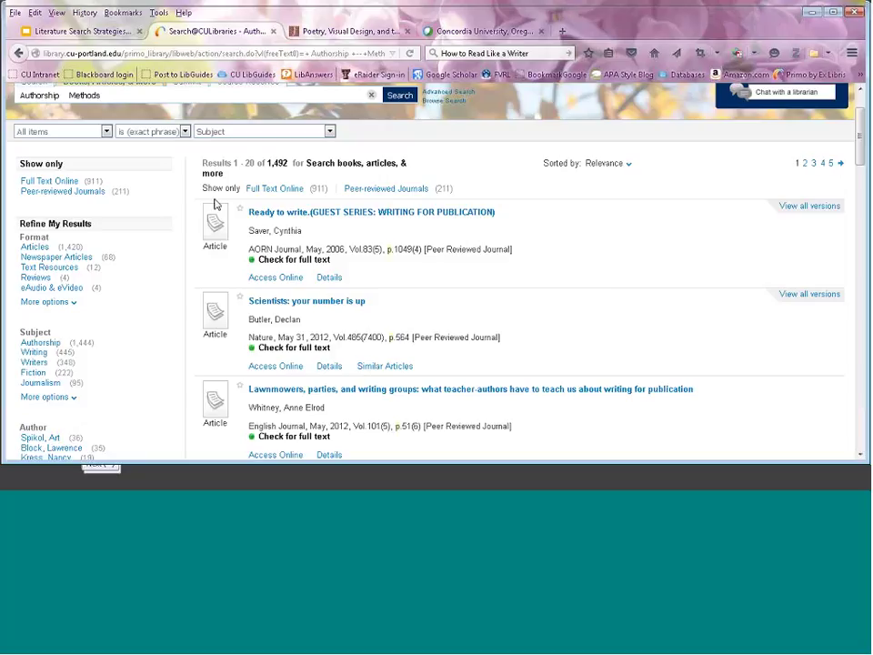
# Look over the subject heading results, then return to the peer-reviewed results of the earlier authorship and technical writing search.
pyautogui.scroll(2, 172, 210)
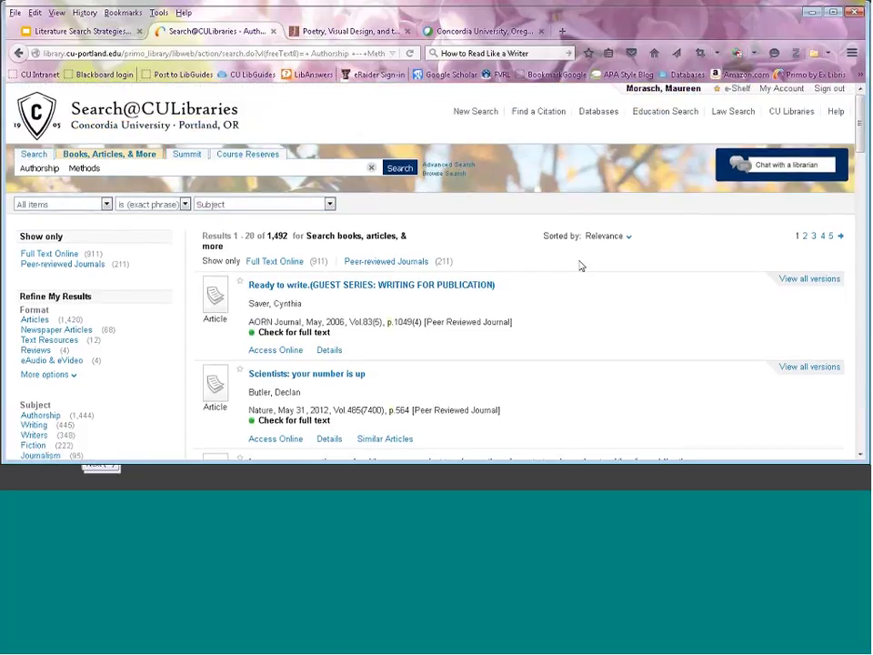
pyautogui.scroll(-2, 580, 264)
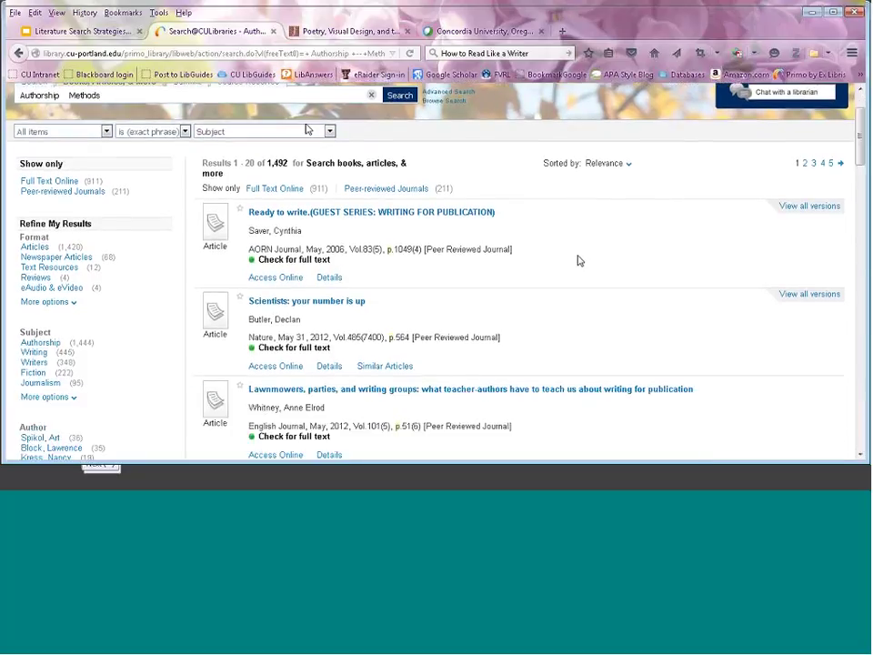
pyautogui.click(384, 189)
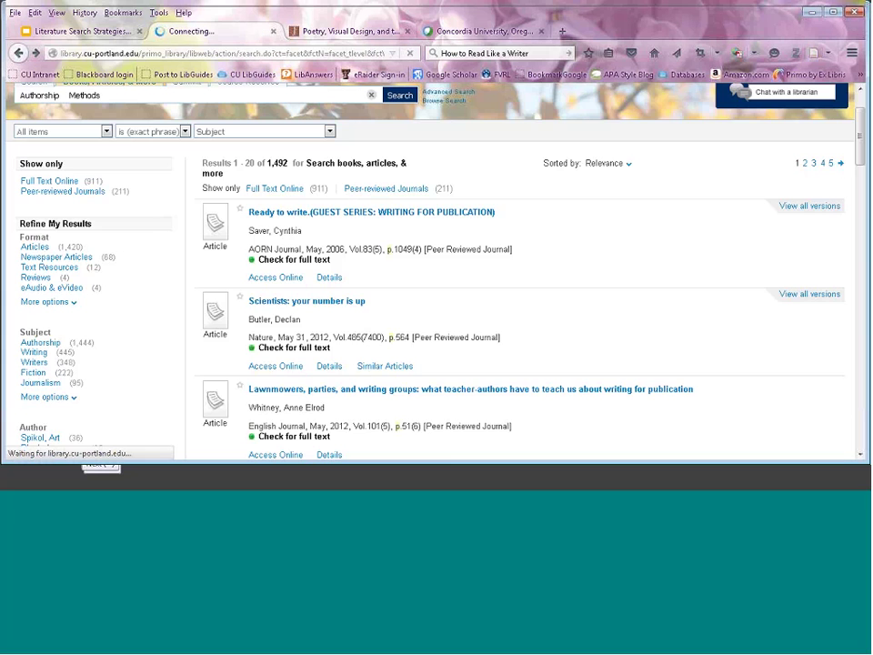
# Find the article "Where did we come from and where are we going?" in the peer-reviewed results and show its details.
pyautogui.scroll(-3, 619, 300)
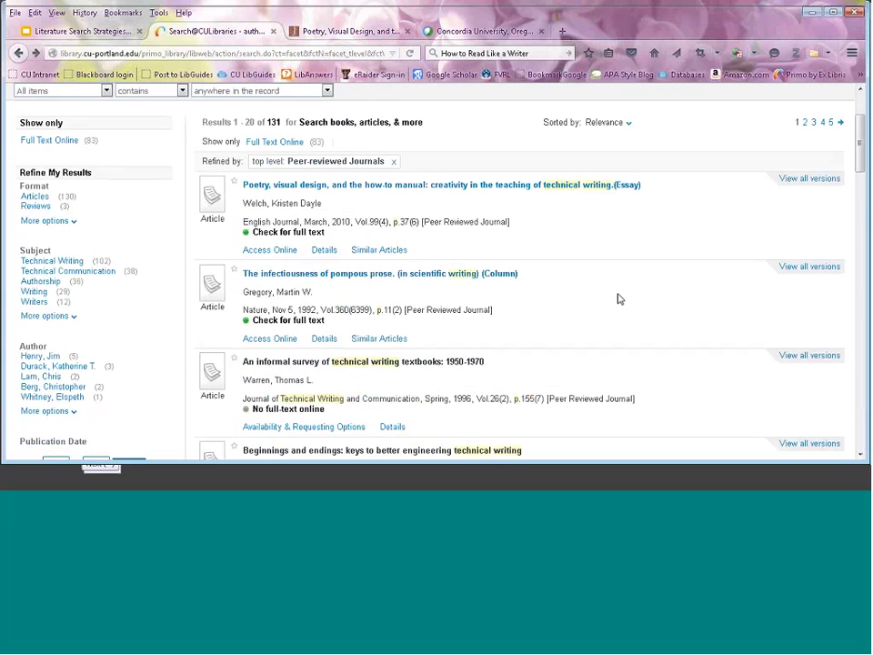
pyautogui.scroll(-20, 618, 298)
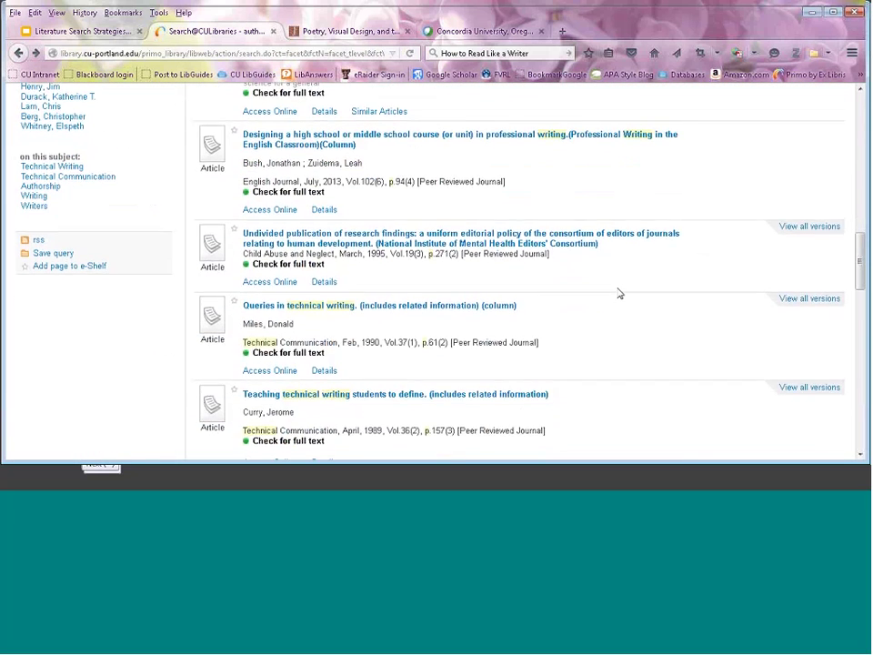
pyautogui.scroll(-2, 619, 293)
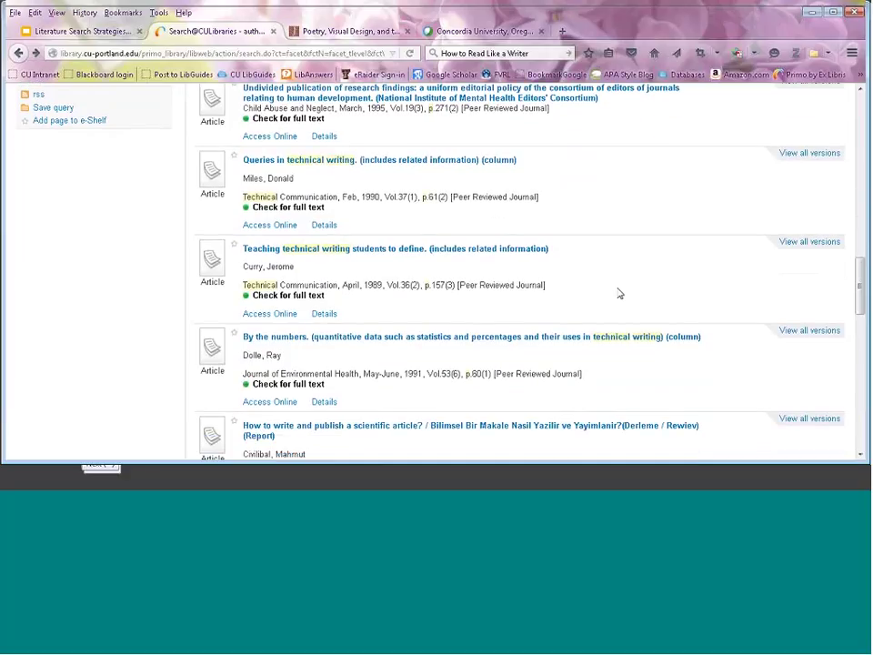
pyautogui.scroll(-4, 619, 293)
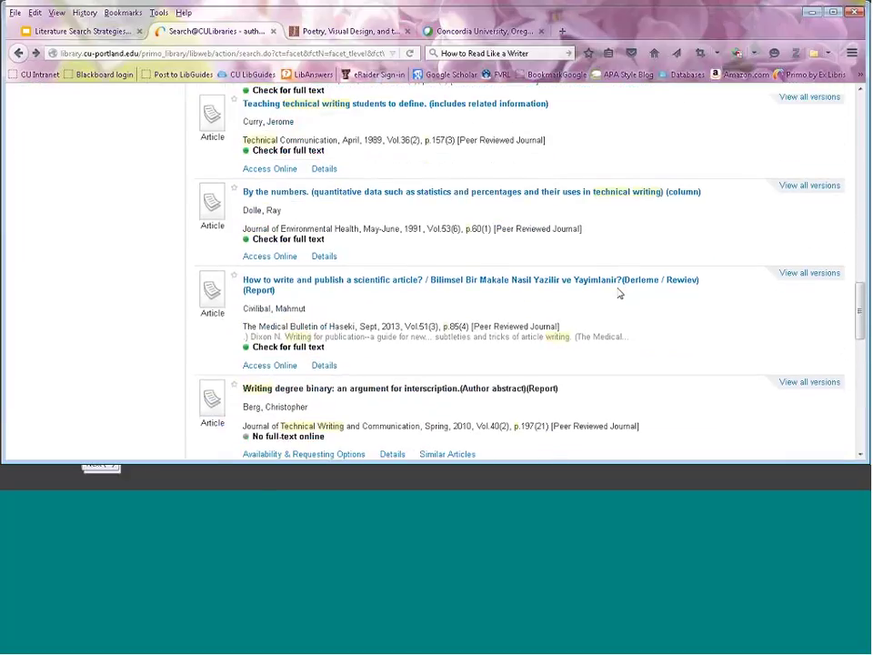
pyautogui.scroll(-5, 618, 293)
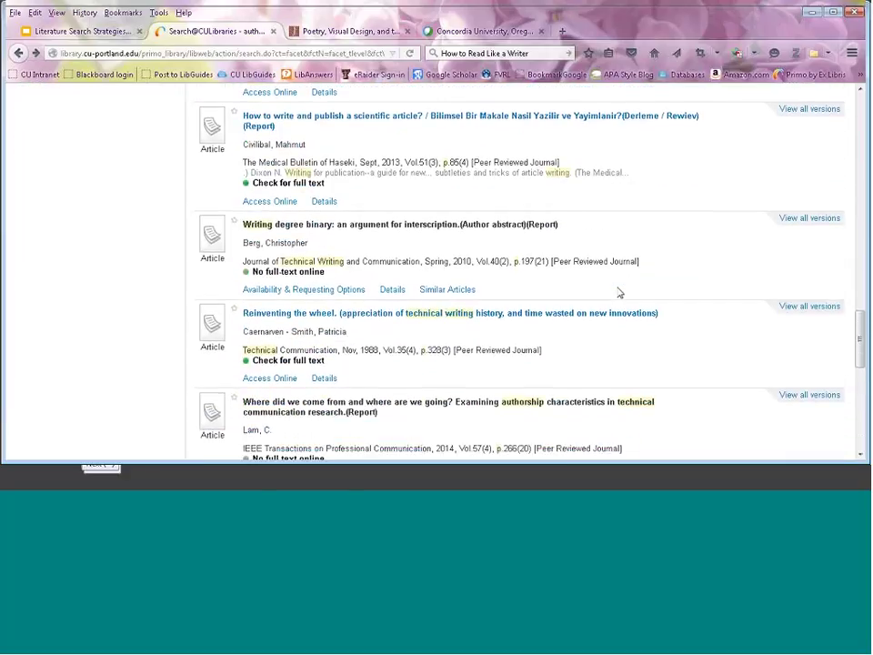
pyautogui.scroll(-1, 619, 293)
pyautogui.scroll(-4, 619, 293)
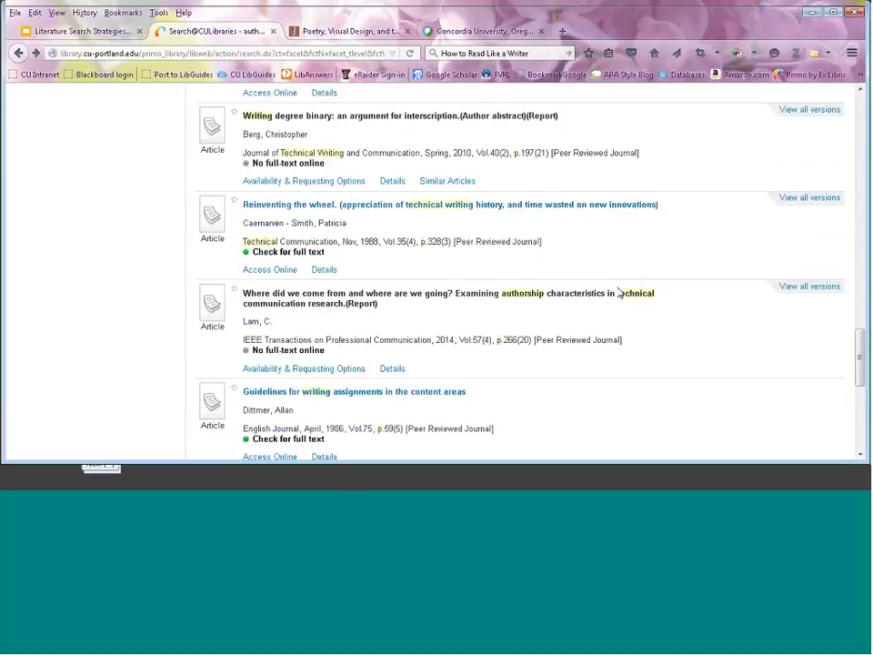
pyautogui.scroll(-2, 616, 292)
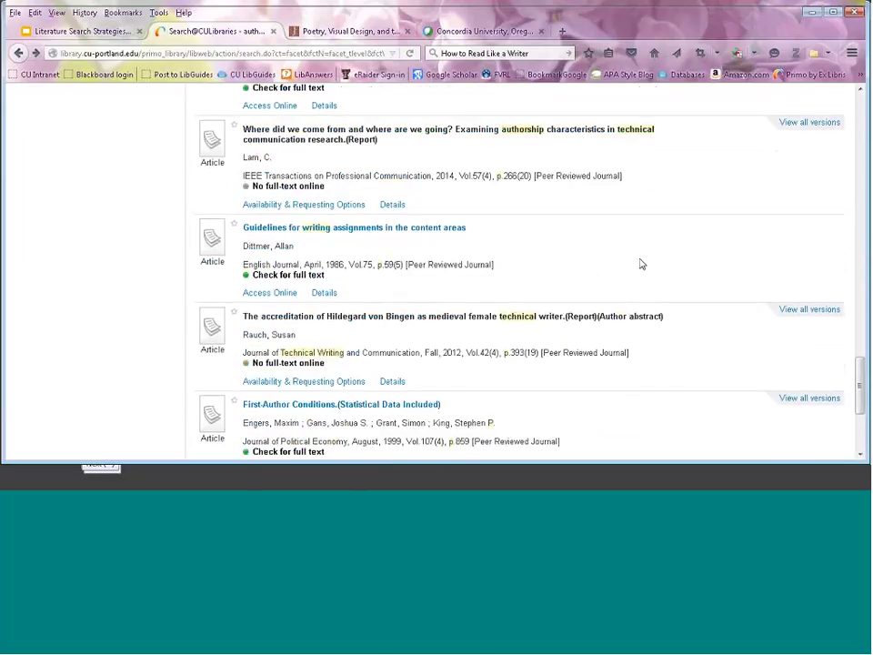
pyautogui.click(404, 209)
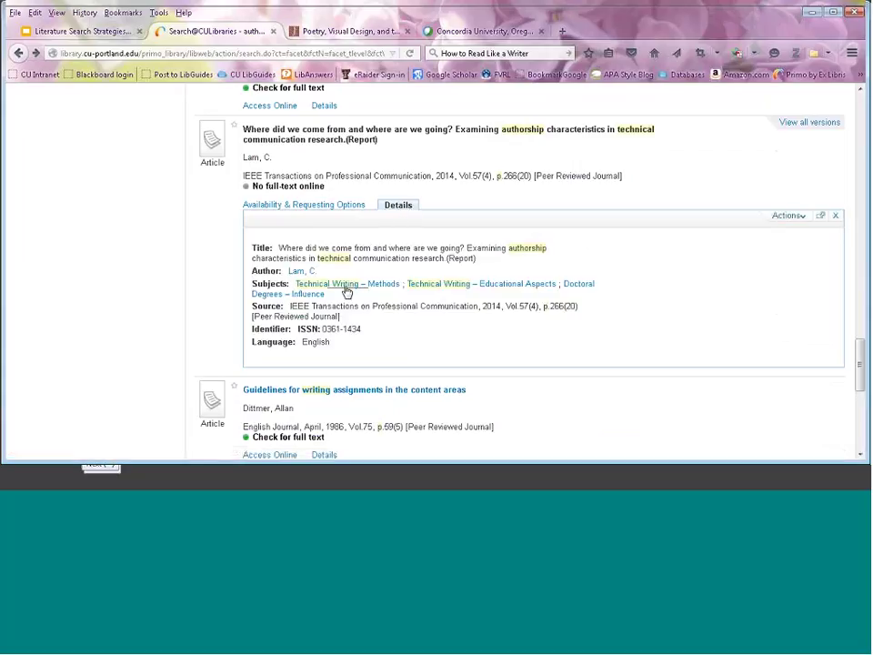
# Collapse the article's details and look through the remaining results on the page.
pyautogui.click(396, 205)
pyautogui.scroll(-2, 554, 295)
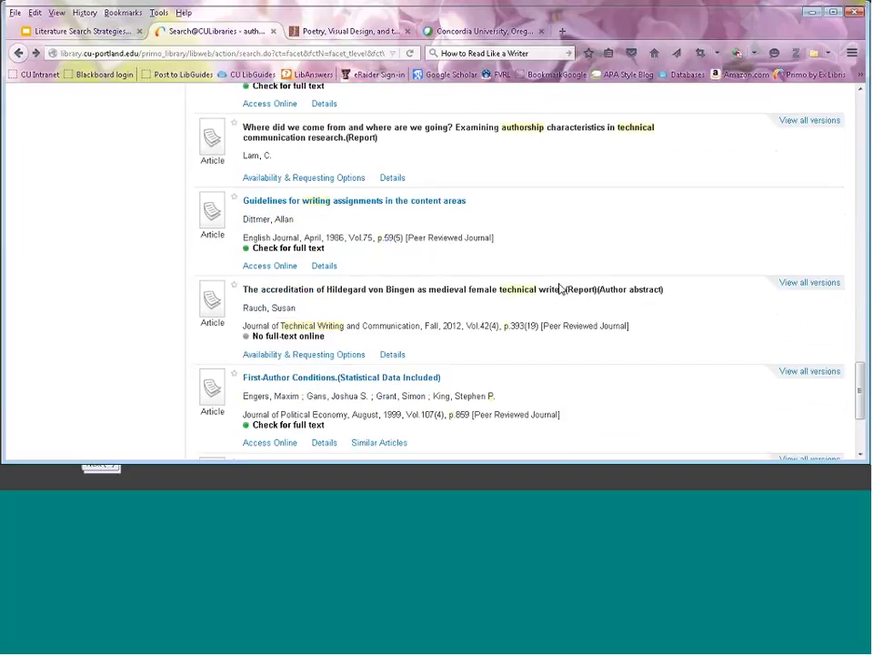
pyautogui.scroll(-3, 545, 328)
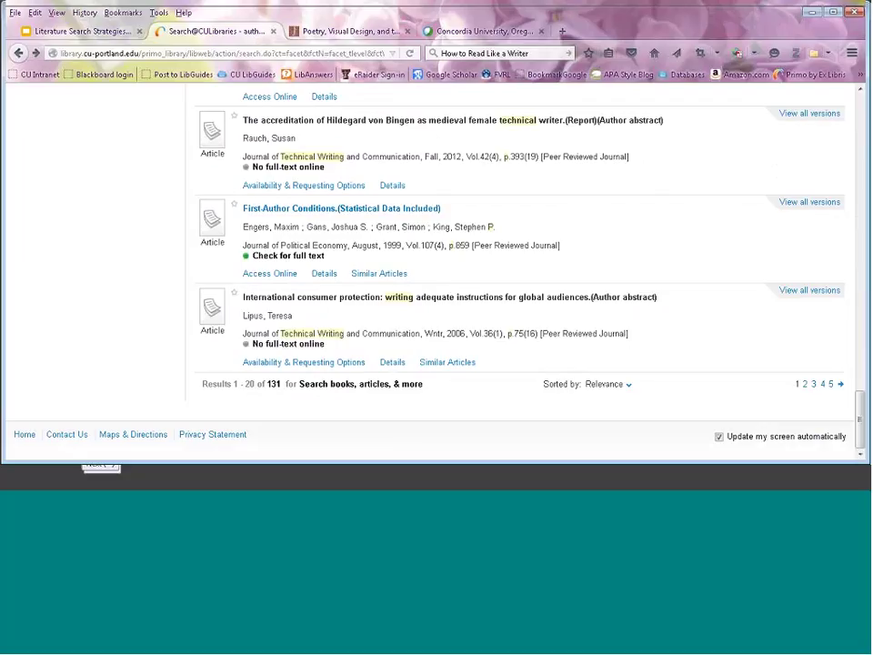
# Switch to the Google Slides presentation and advance to the "Initial Search, continued" slide.
pyautogui.hotkey('alt', 'Tab')
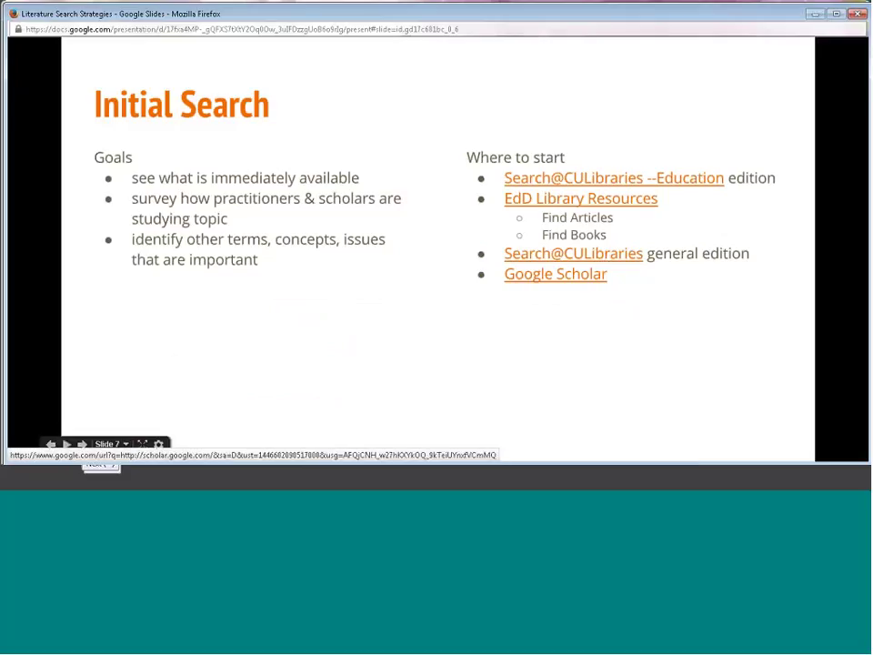
pyautogui.click(83, 445)
pyautogui.click(83, 445)
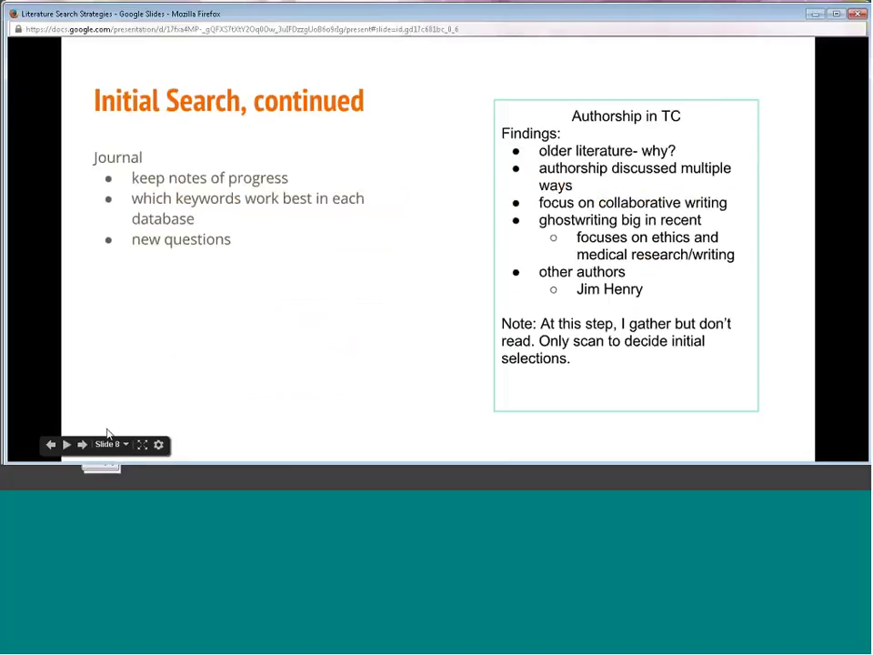
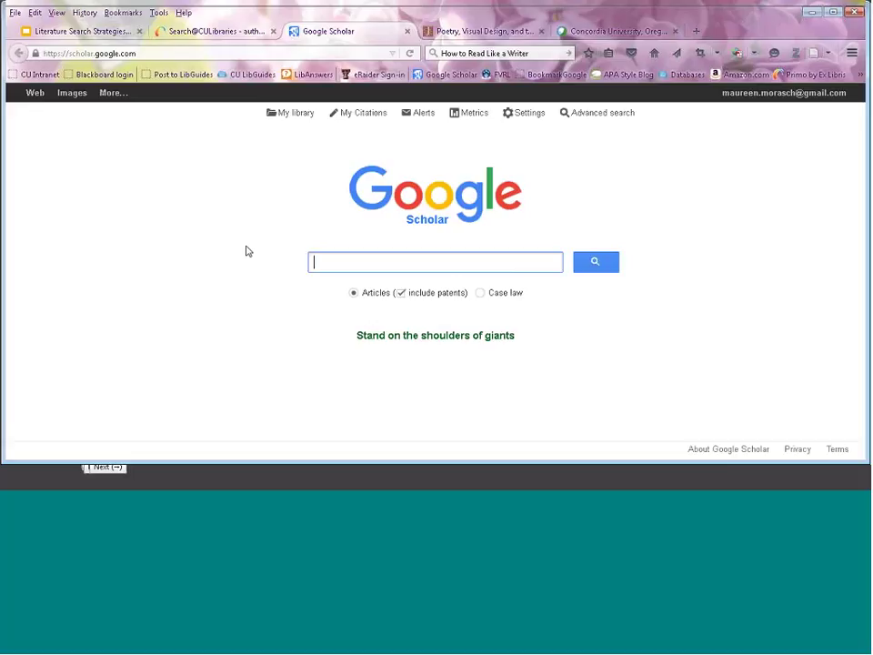
# Search Google Scholar for "Technical communicator as author".
pyautogui.write('tec')
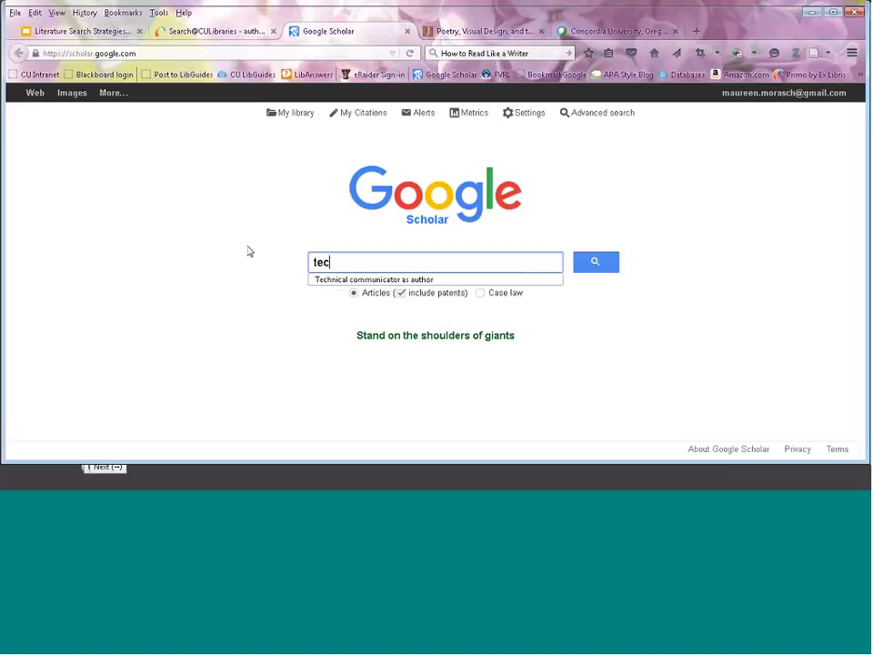
pyautogui.click(390, 280)
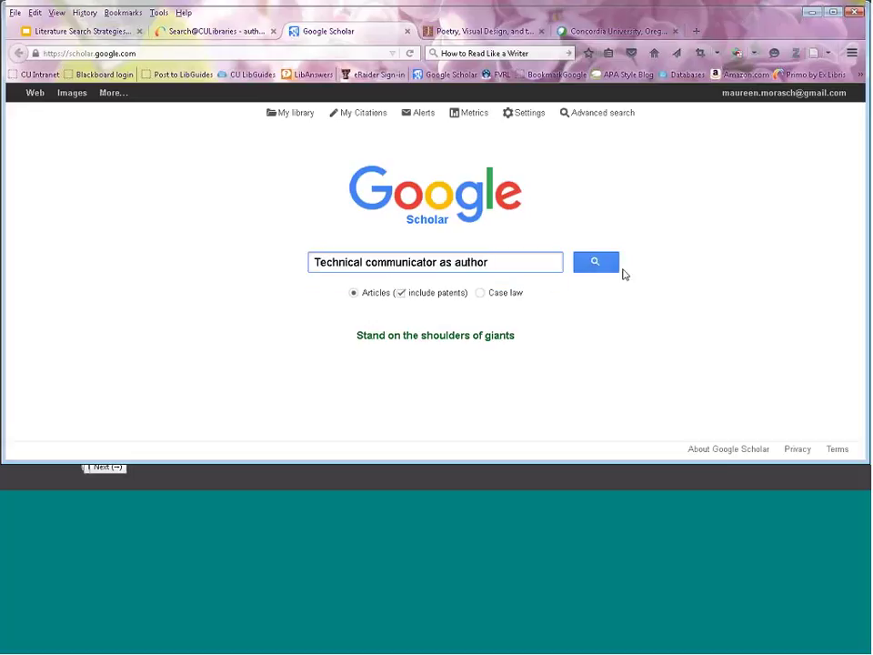
pyautogui.click(597, 262)
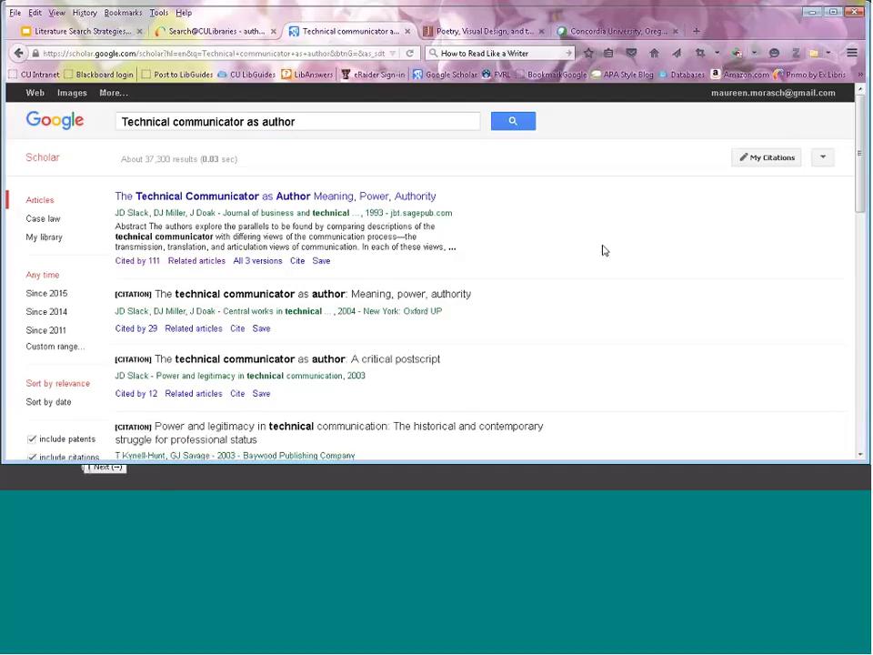
# List the works citing the 1993 article "The Technical Communicator as Author Meaning, Power, Authority".
pyautogui.scroll(-1, 602, 250)
pyautogui.scroll(-2, 601, 250)
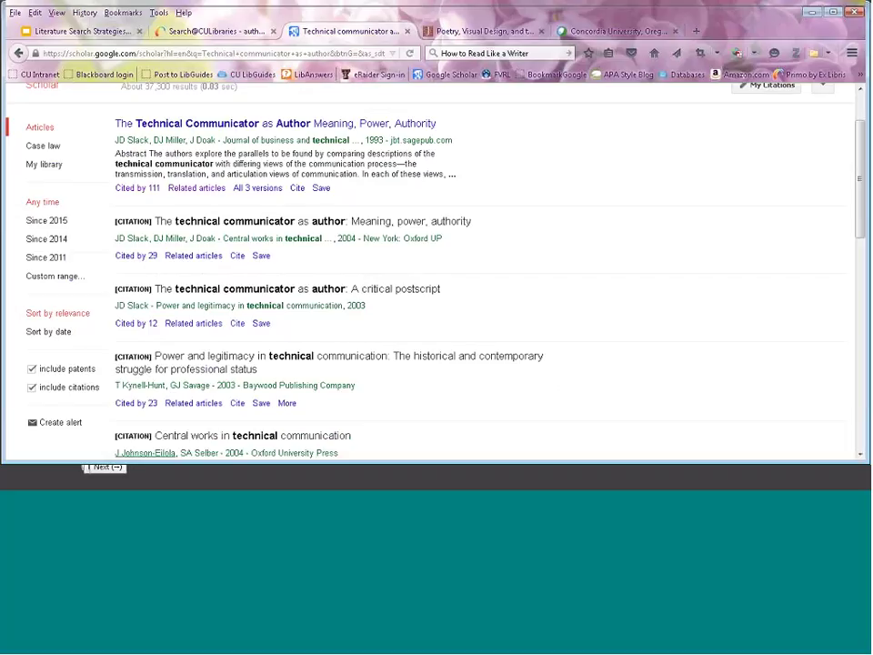
pyautogui.click(143, 189)
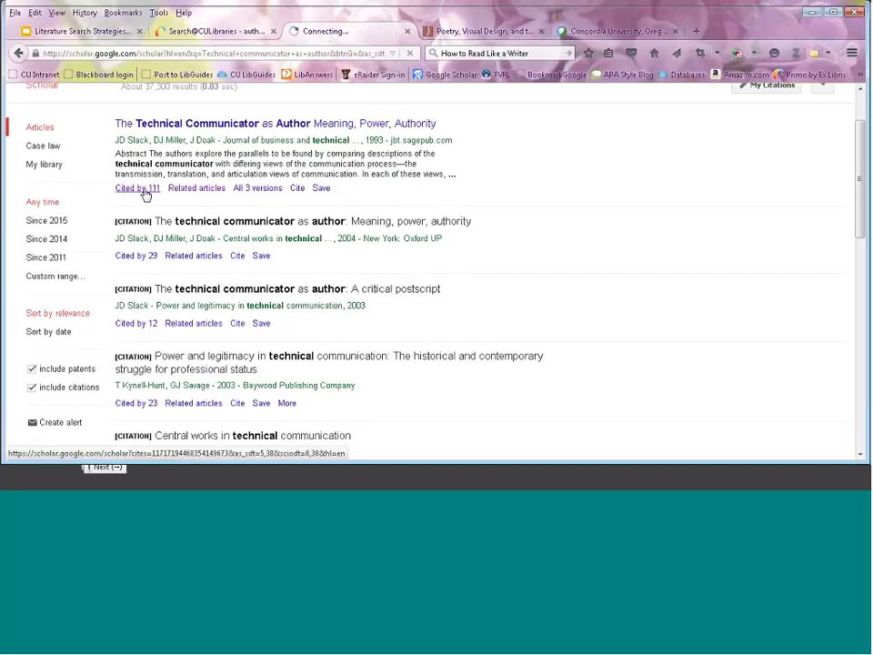
# Examine the first page of citing works, including their titles, citation links and available PDF sources.
pyautogui.scroll(-2, 524, 253)
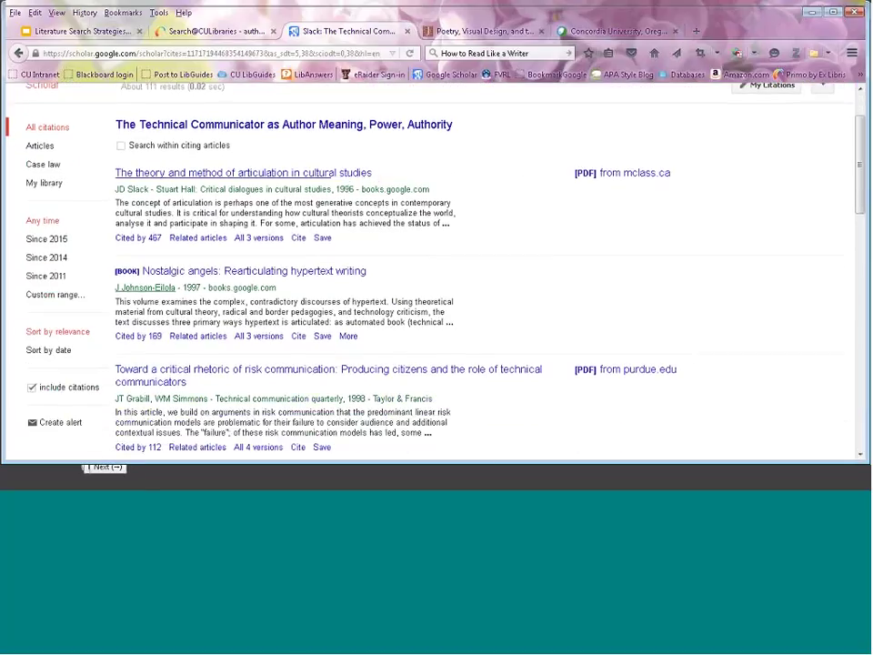
pyautogui.scroll(-3, 471, 310)
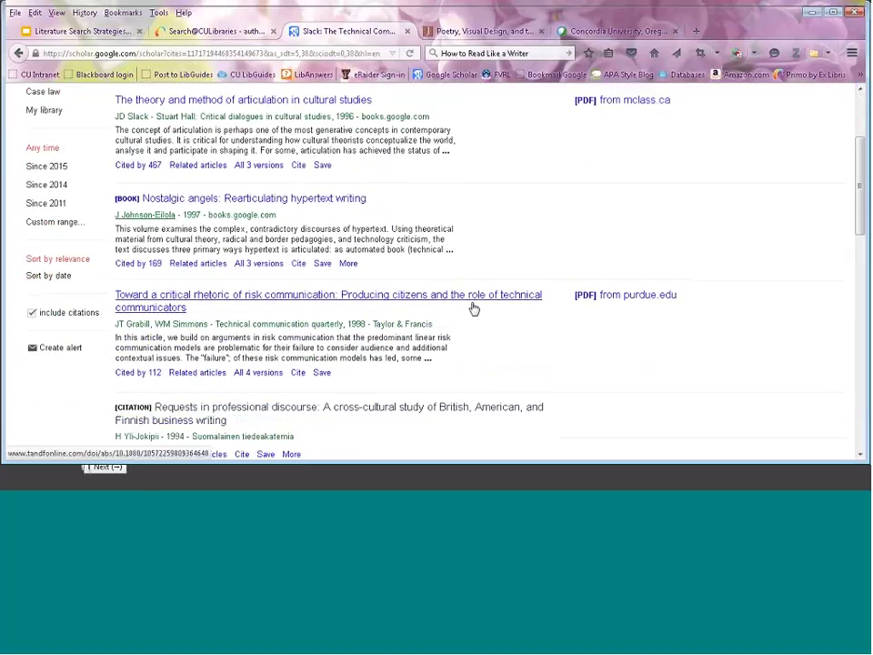
pyautogui.scroll(-3, 473, 310)
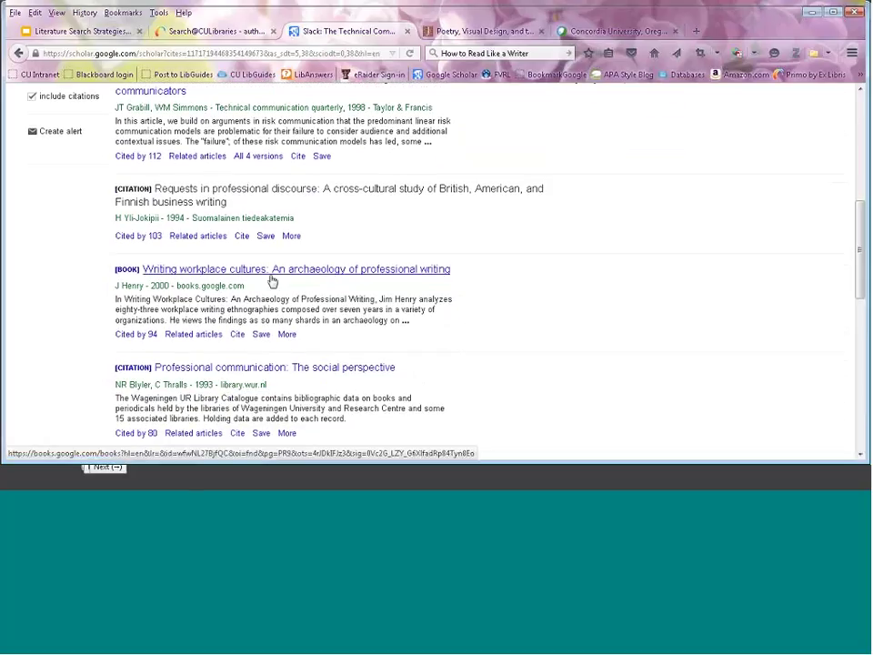
pyautogui.scroll(-5, 282, 282)
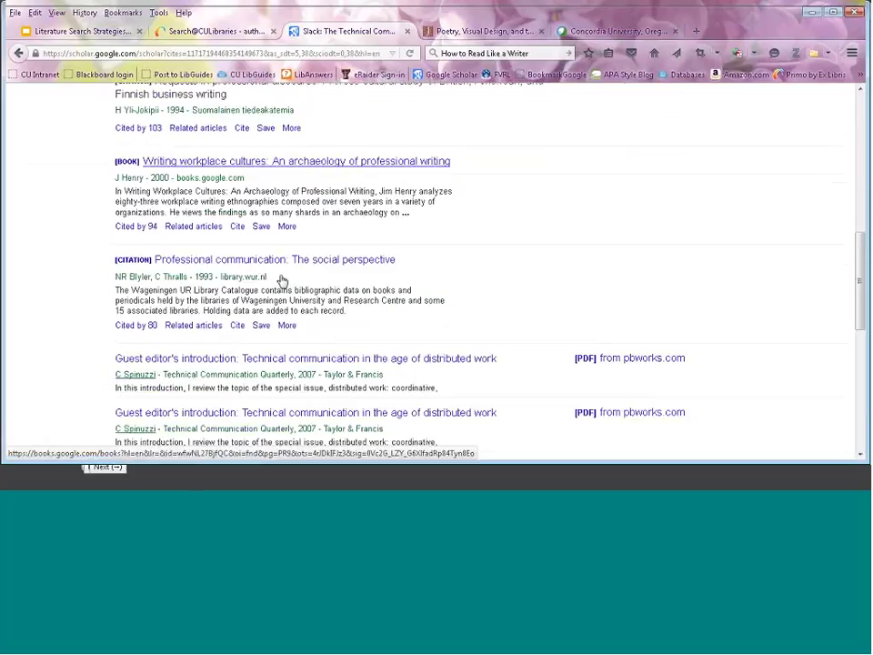
pyautogui.scroll(-1, 281, 274)
pyautogui.scroll(-3, 281, 277)
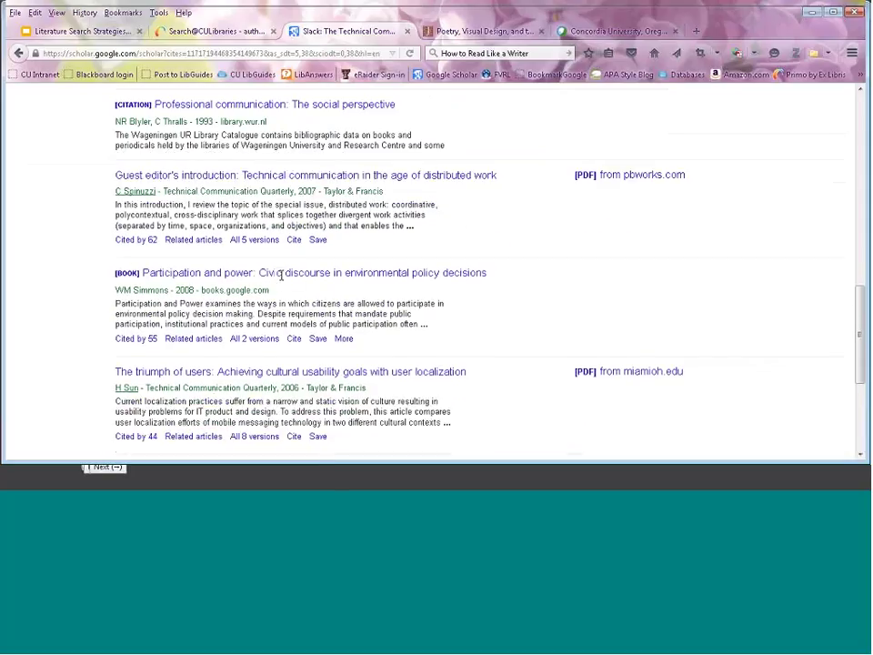
pyautogui.scroll(-4, 281, 281)
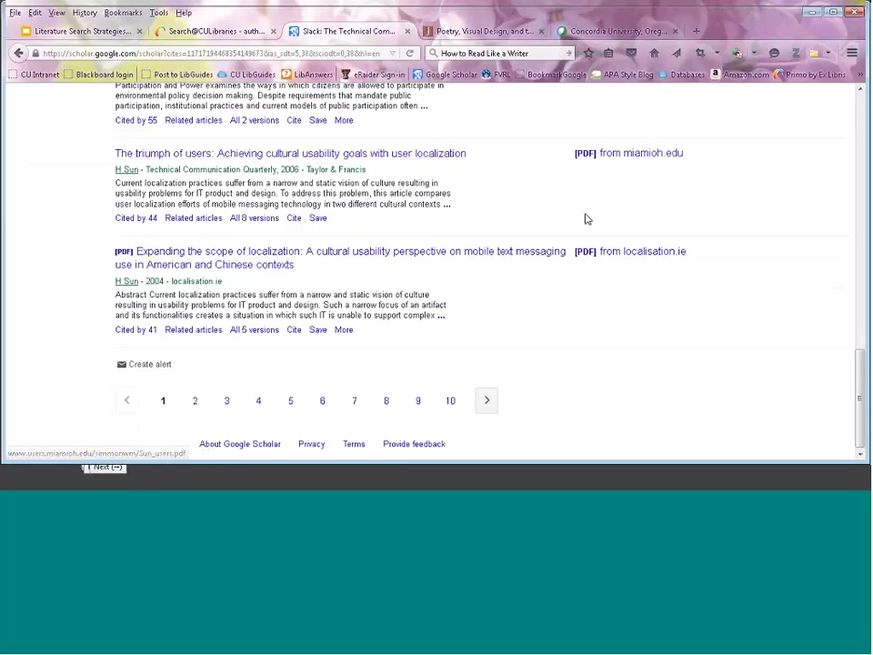
pyautogui.scroll(2, 584, 219)
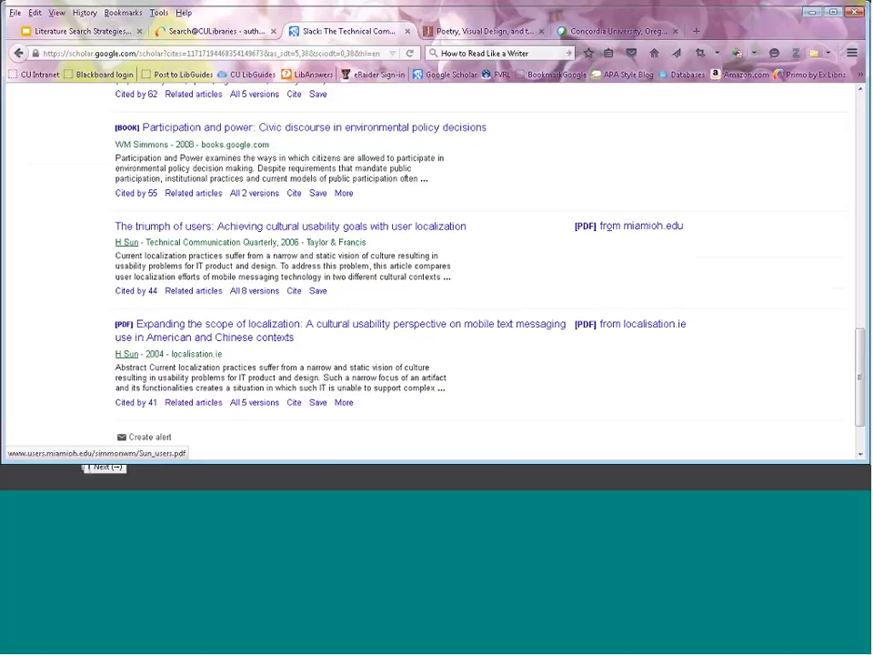
pyautogui.scroll(3, 477, 227)
pyautogui.scroll(1, 475, 227)
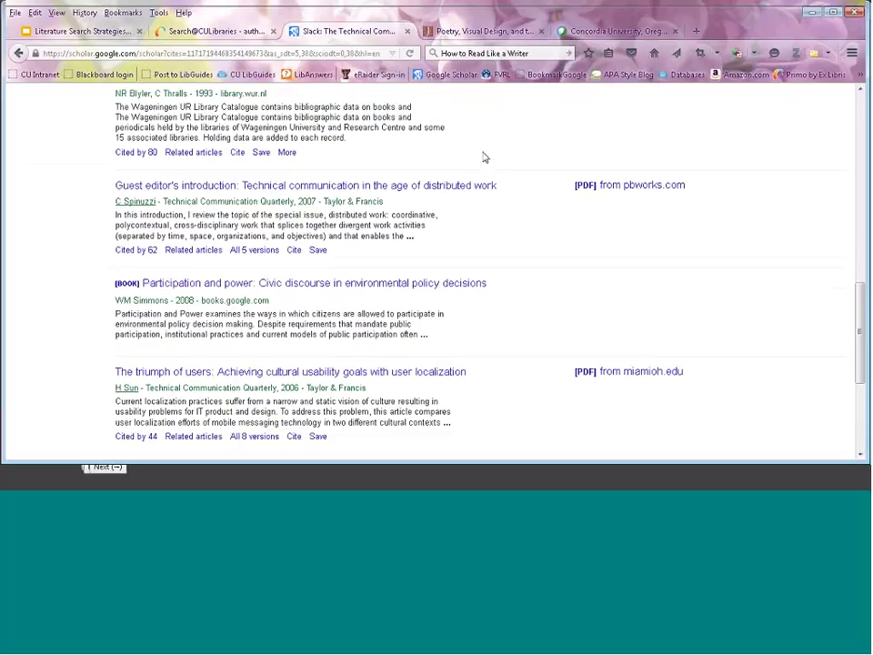
pyautogui.scroll(3, 484, 157)
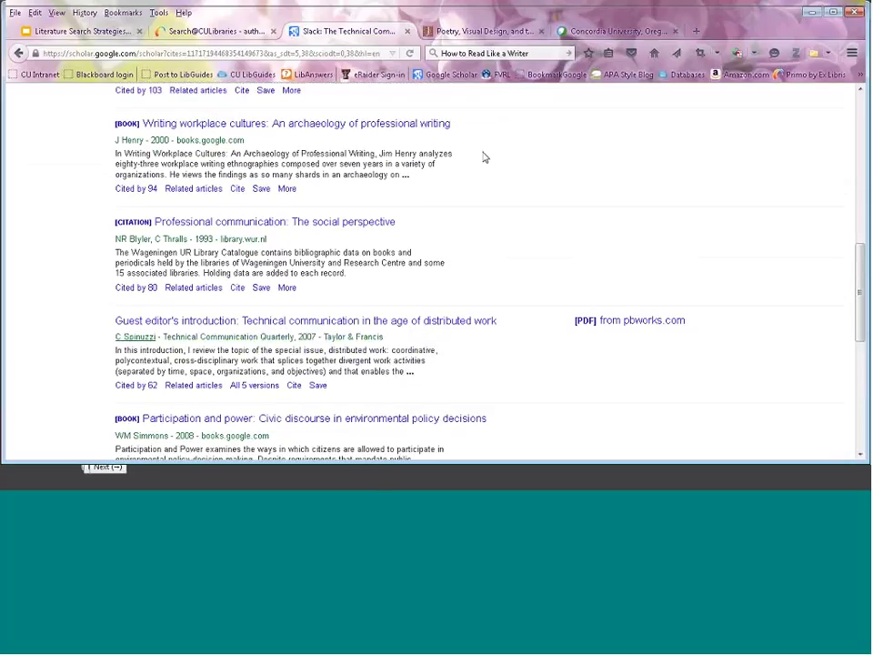
pyautogui.scroll(3, 484, 157)
pyautogui.scroll(2, 173, 118)
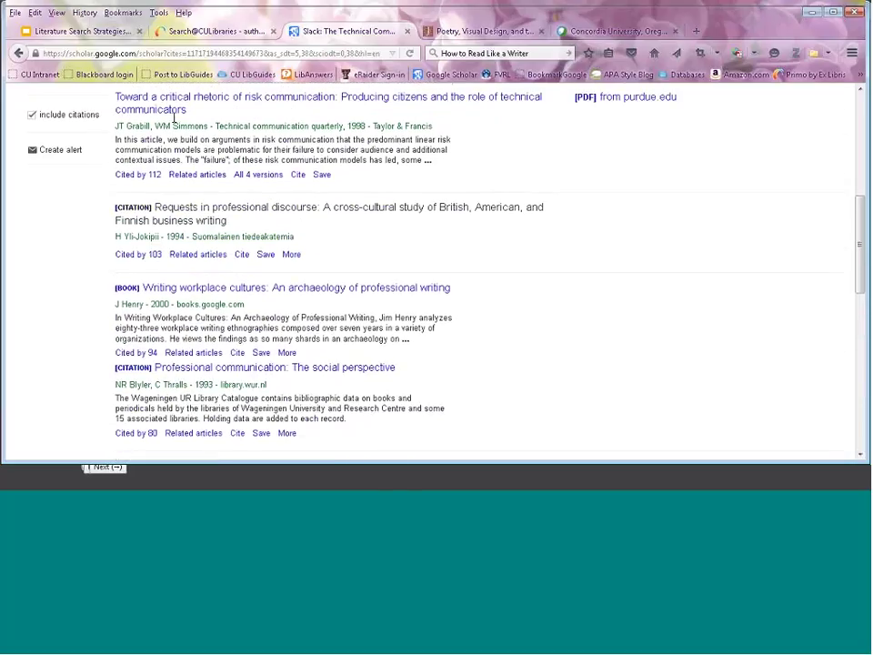
# Return to the search results and browse the articles related to "The Technical Communicator as Author Meaning, Power, Authority".
pyautogui.click(17, 55)
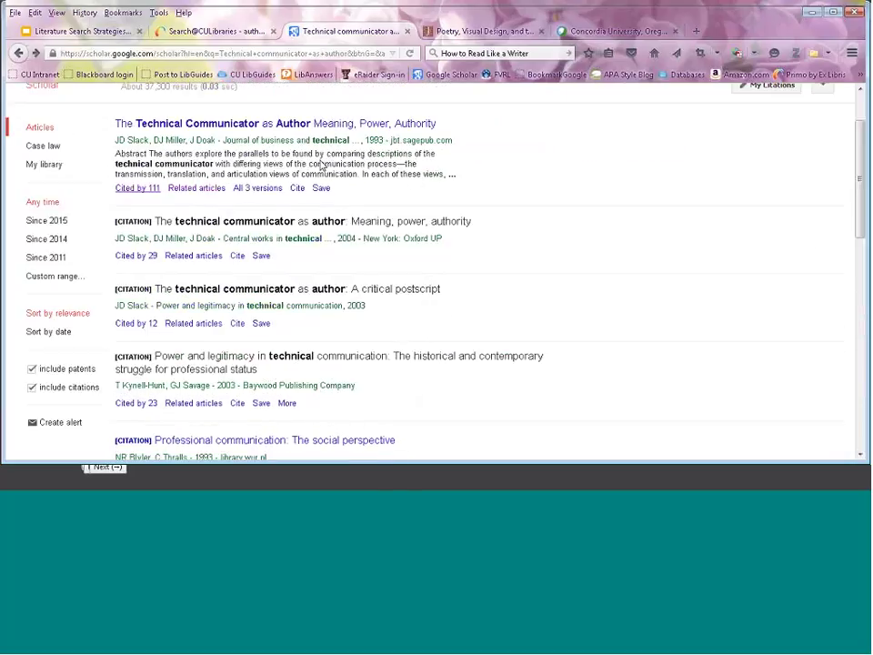
pyautogui.click(197, 188)
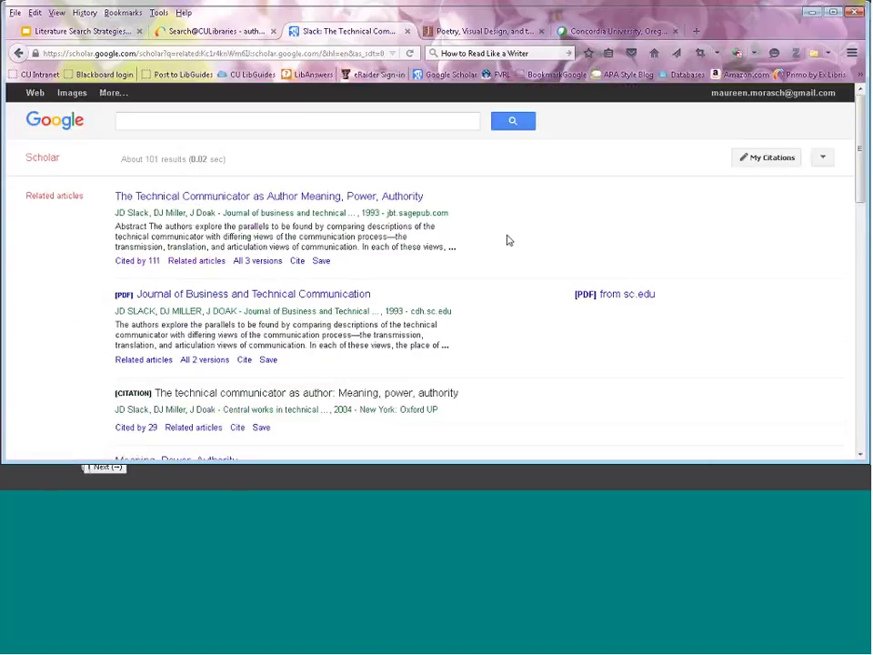
pyautogui.scroll(-2, 506, 241)
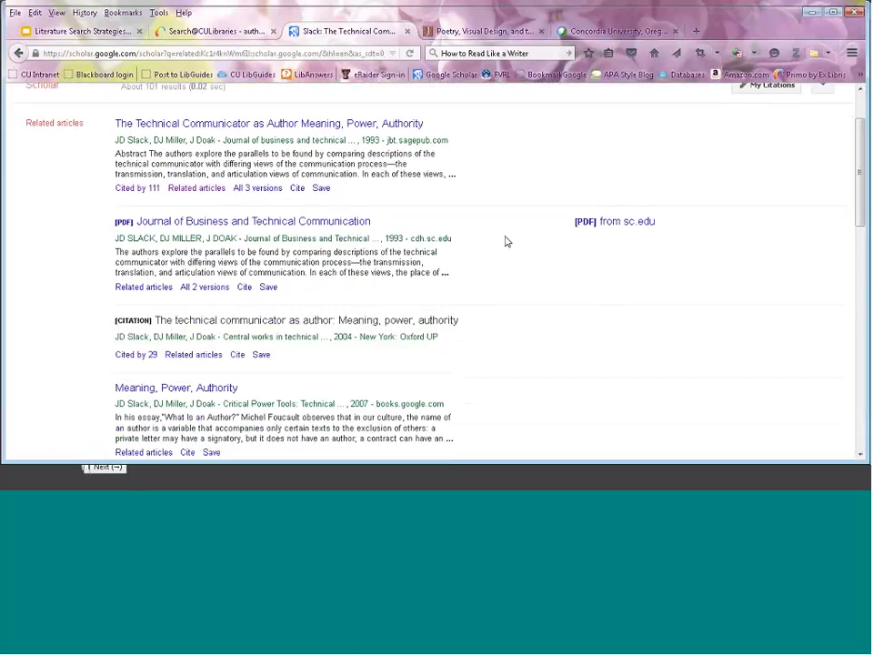
pyautogui.scroll(-2, 507, 241)
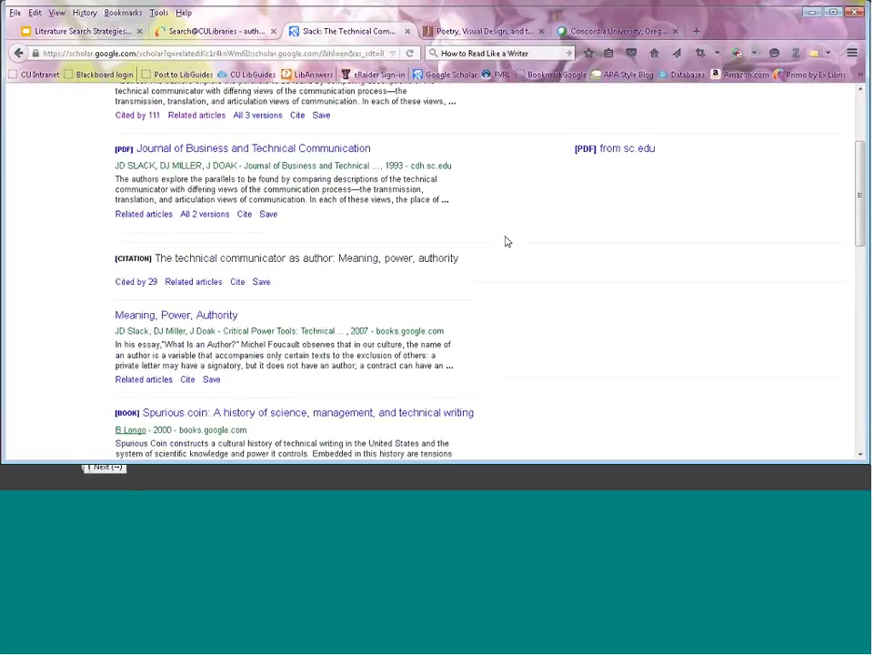
# Examine the first page of related articles and their source journals, highlighting the journal name under "Relocating the value of work".
pyautogui.scroll(-2, 506, 241)
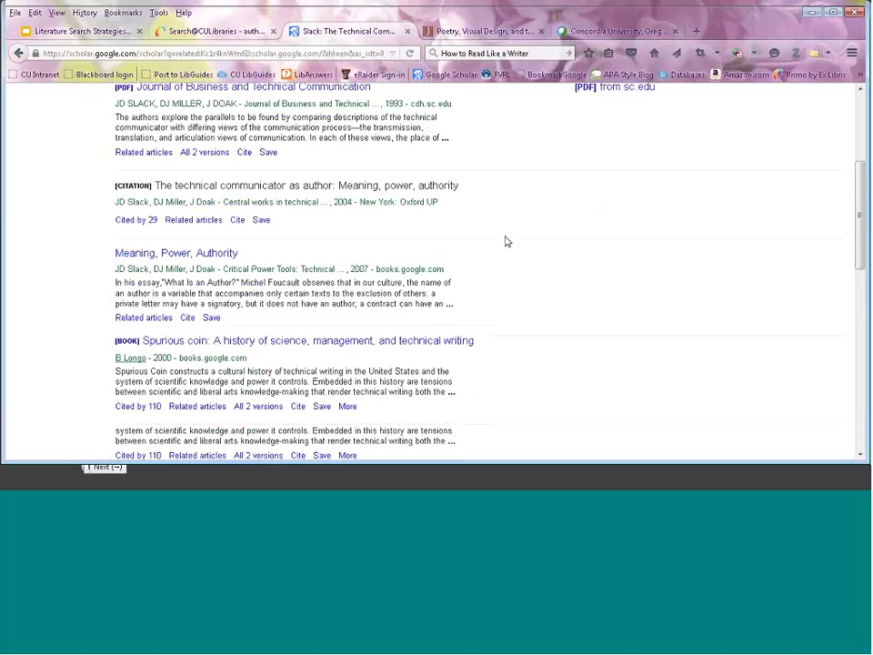
pyautogui.scroll(-2, 506, 241)
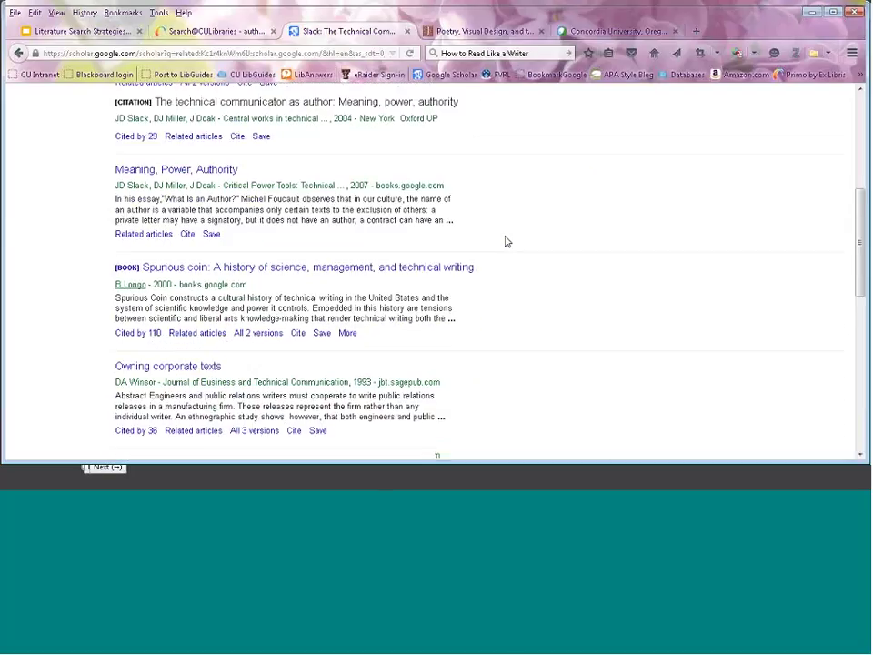
pyautogui.scroll(-2, 512, 238)
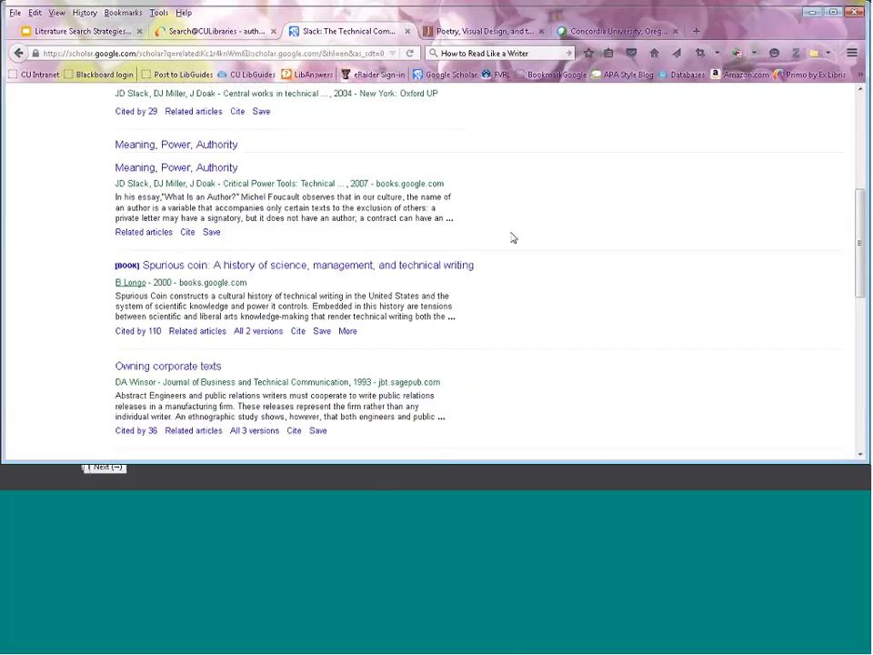
pyautogui.scroll(-2, 512, 237)
pyautogui.scroll(-2, 511, 237)
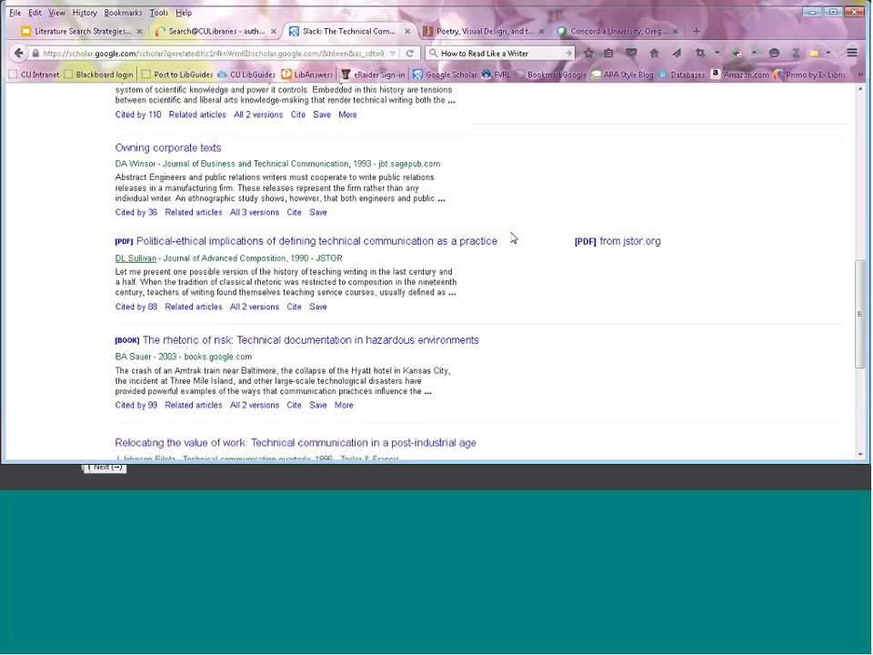
pyautogui.scroll(-2, 512, 238)
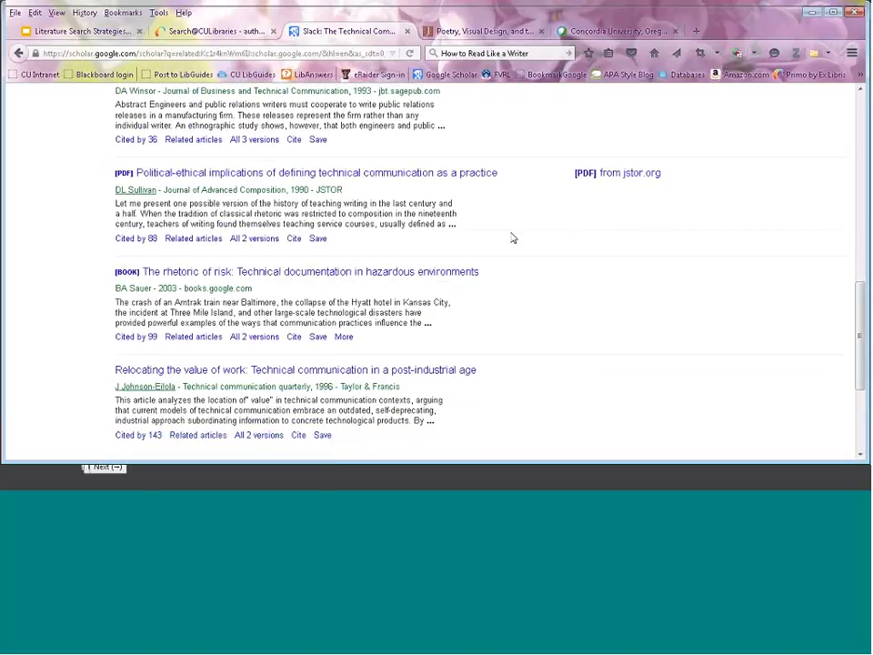
pyautogui.scroll(-2, 512, 237)
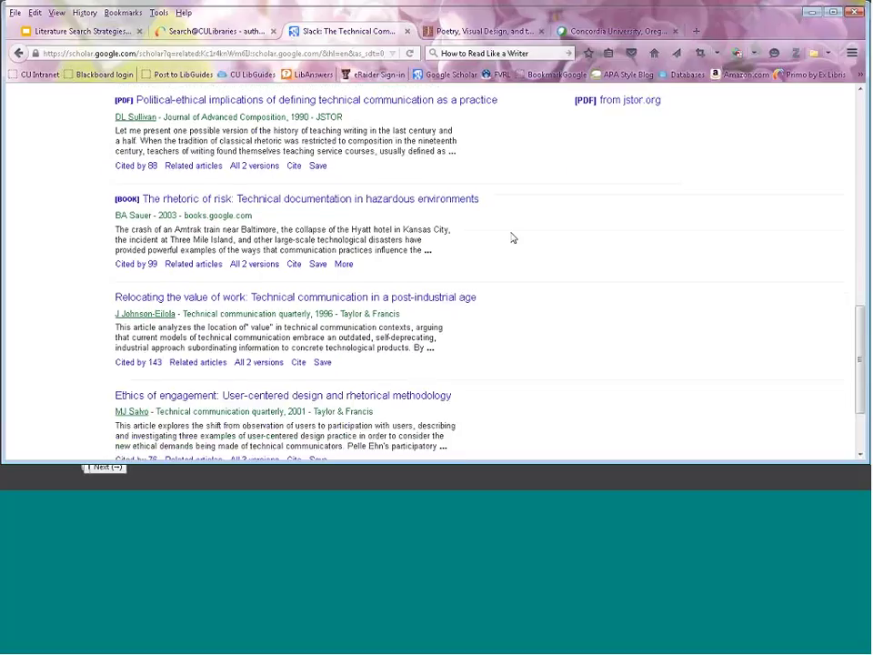
pyautogui.scroll(-1, 512, 237)
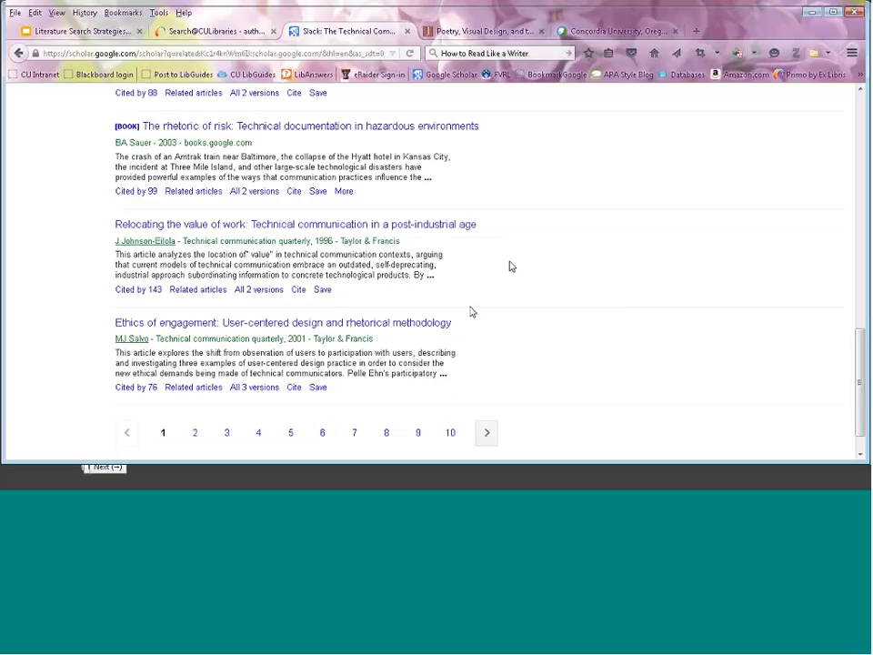
pyautogui.scroll(2, 492, 310)
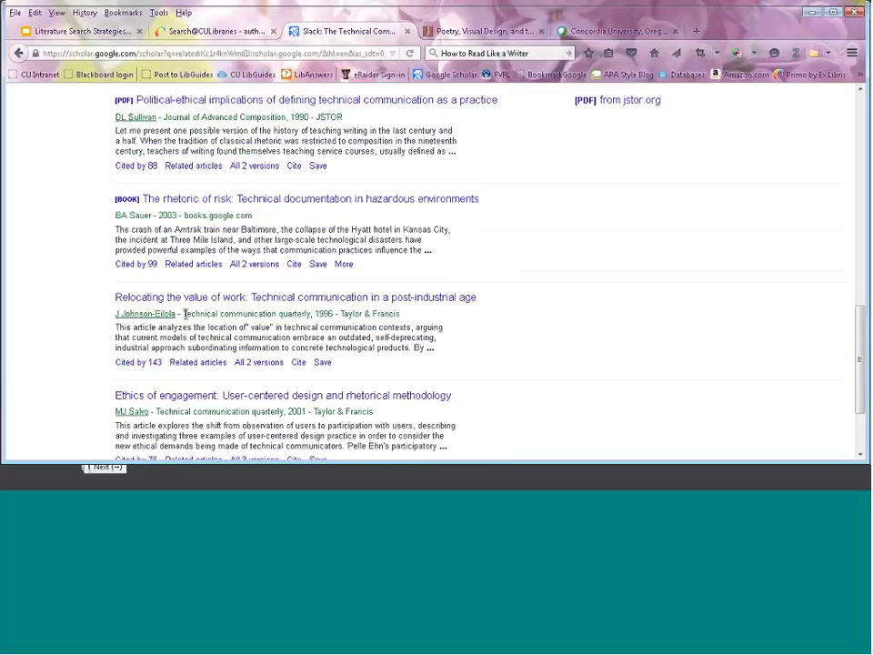
pyautogui.moveTo(185, 313); pyautogui.dragTo(302, 314)
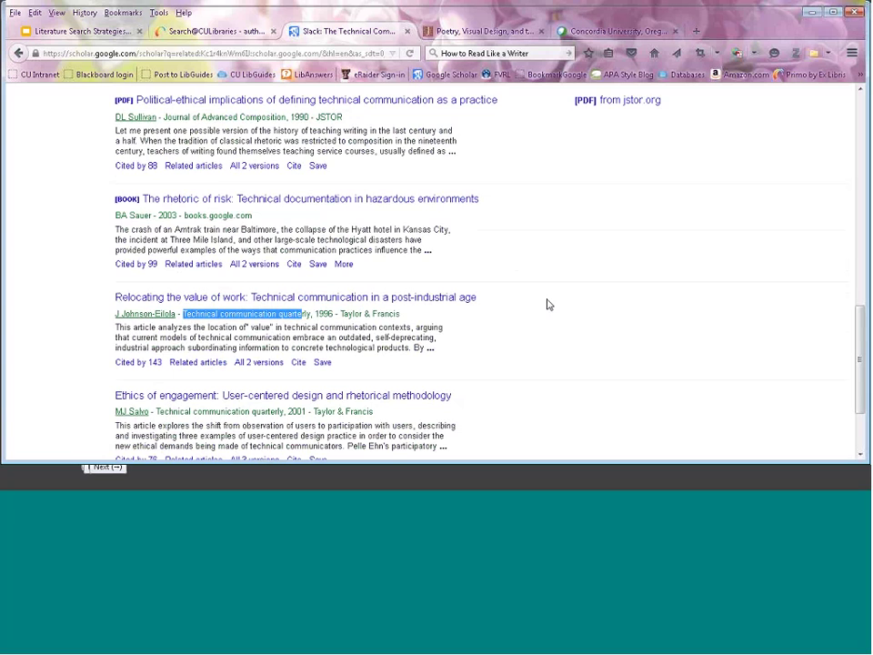
pyautogui.scroll(5, 548, 303)
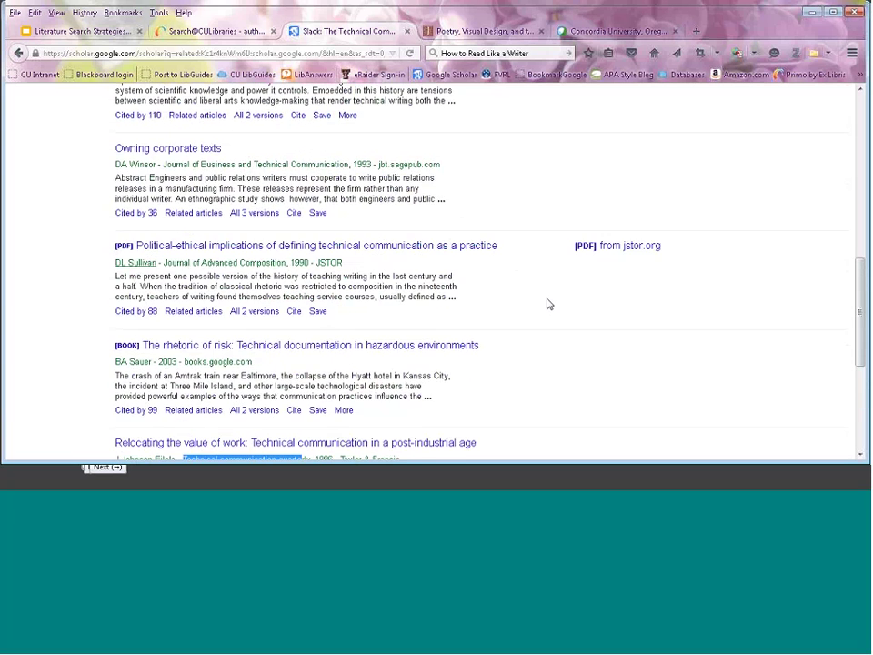
pyautogui.scroll(1, 548, 303)
pyautogui.scroll(4, 548, 304)
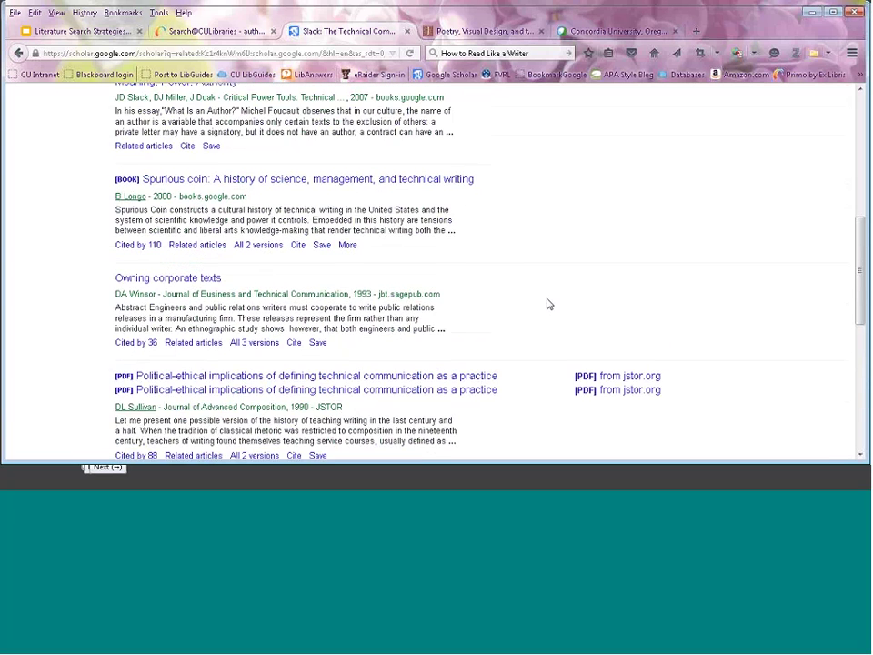
pyautogui.scroll(5, 548, 304)
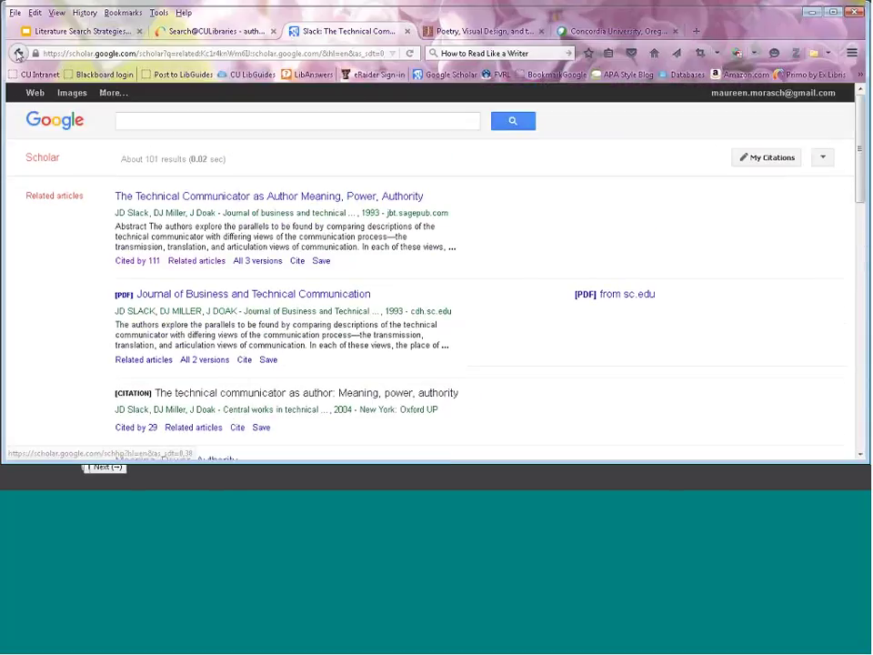
# Return to the "Technical communicator as author" results and copy the title "Personal documentation for professionals".
pyautogui.click(19, 52)
pyautogui.scroll(-5, 471, 314)
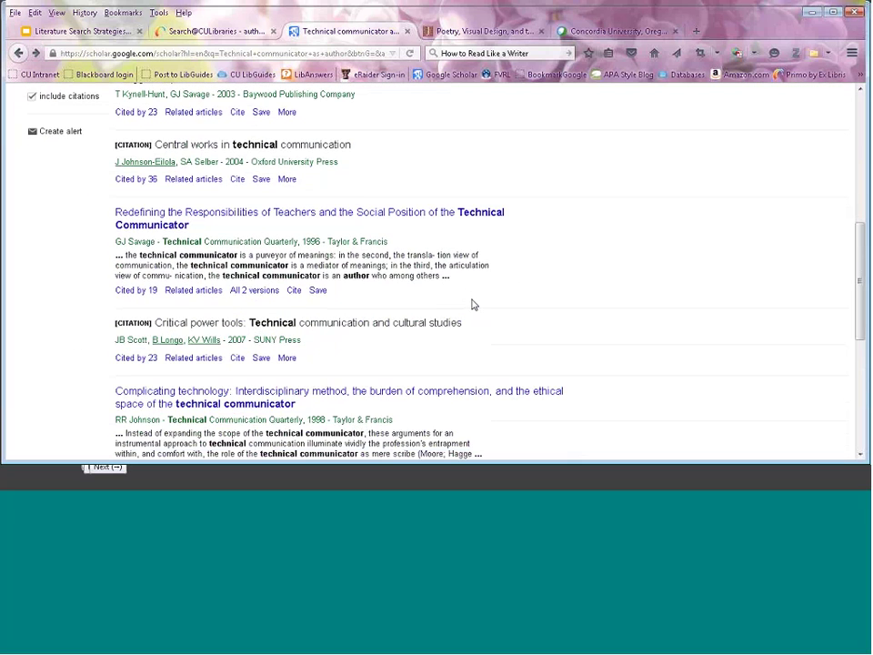
pyautogui.scroll(-4, 471, 305)
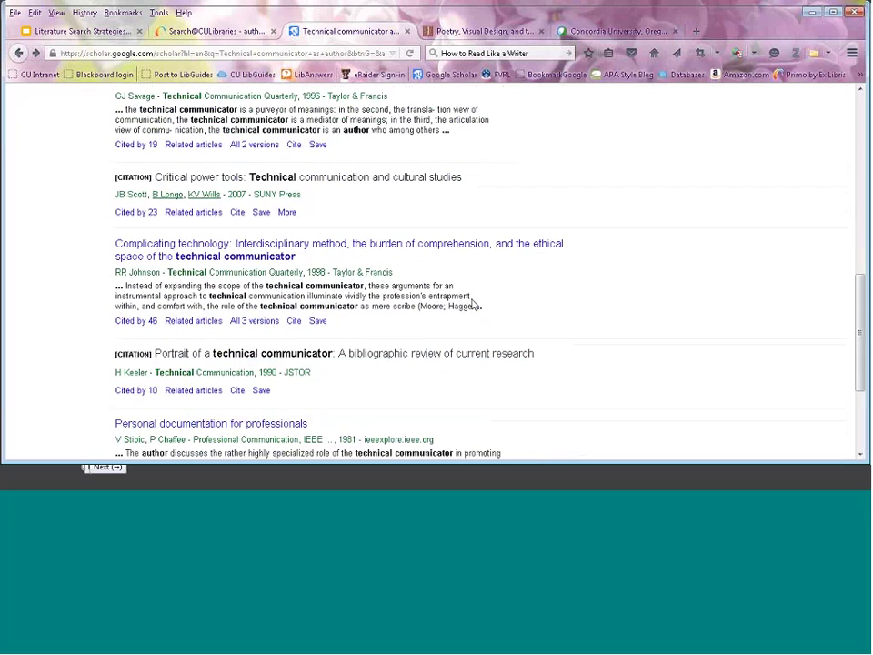
pyautogui.scroll(-2, 472, 305)
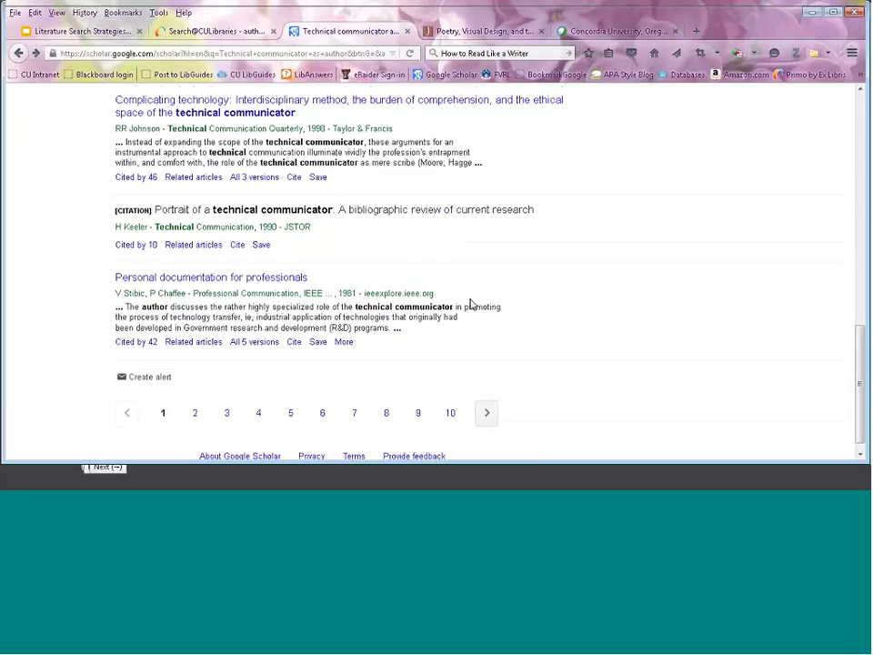
pyautogui.scroll(-1, 471, 305)
pyautogui.moveTo(315, 266); pyautogui.dragTo(120, 265)
pyautogui.hotkey('ctrl', 'c')
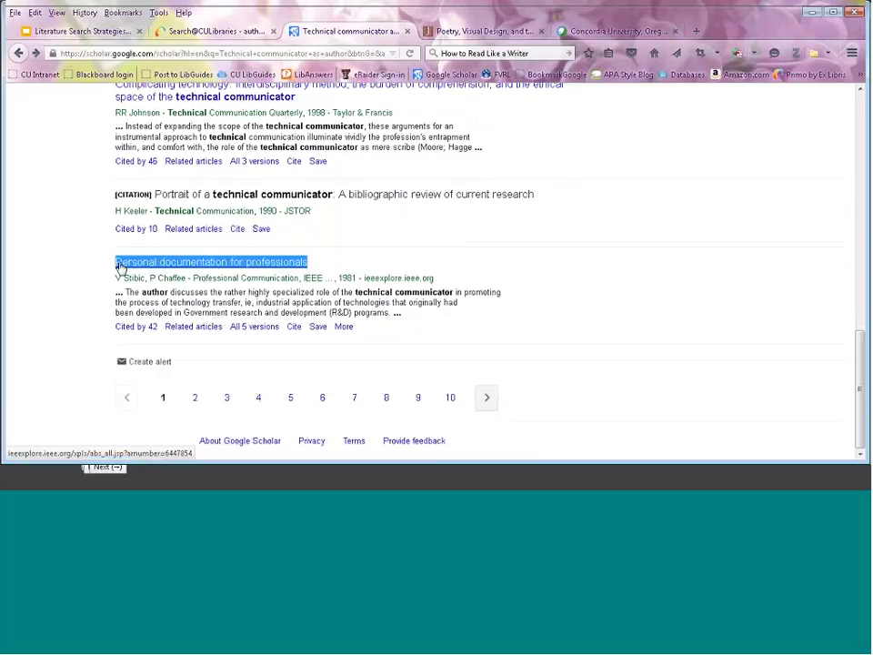
pyautogui.rightClick(120, 265)
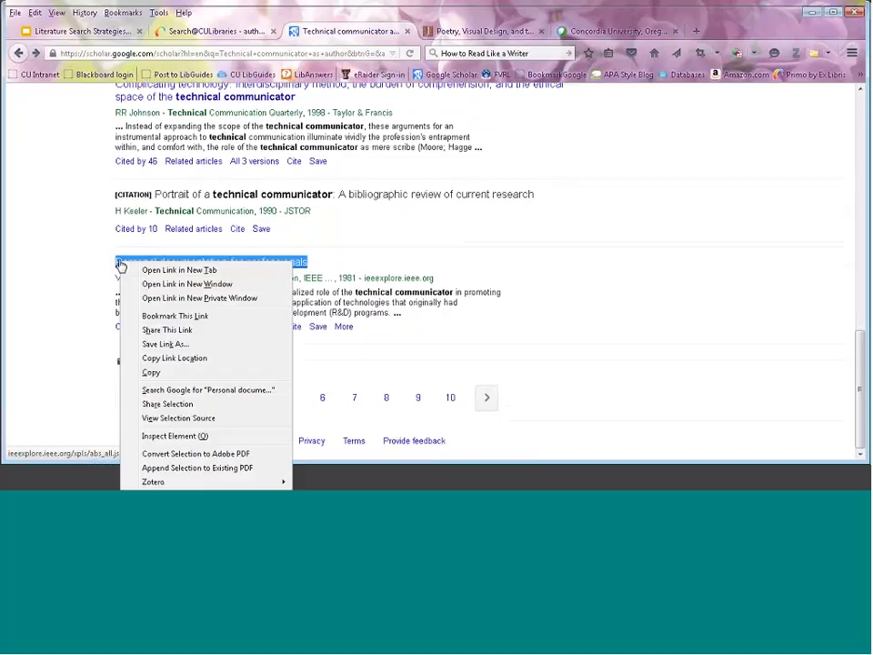
pyautogui.click(173, 373)
# Replace the query in the Search@CULibraries catalog with the copied title "Personal documentation for professionals" and run the search.
pyautogui.click(224, 36)
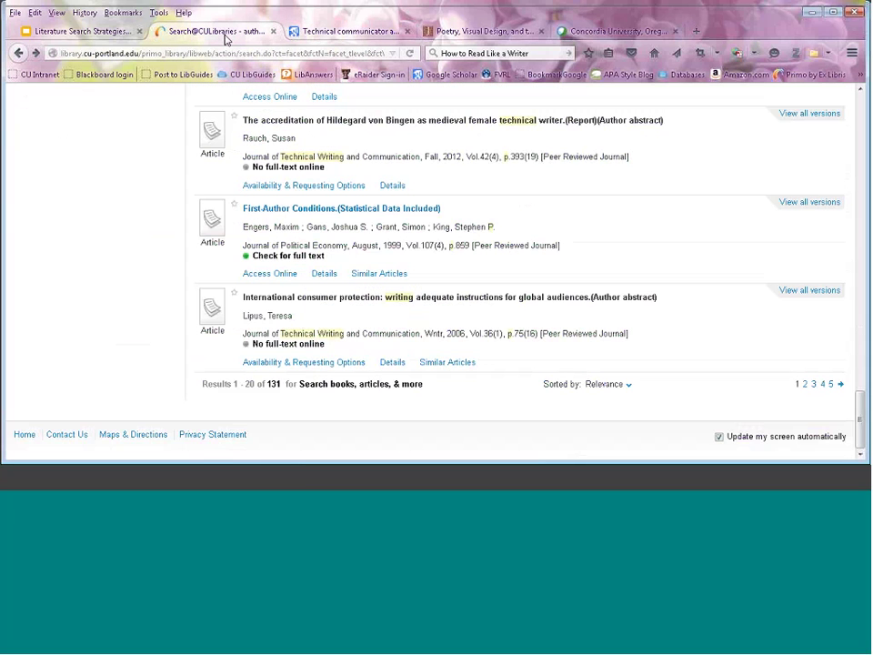
pyautogui.scroll(10, 447, 269)
pyautogui.scroll(10, 447, 269)
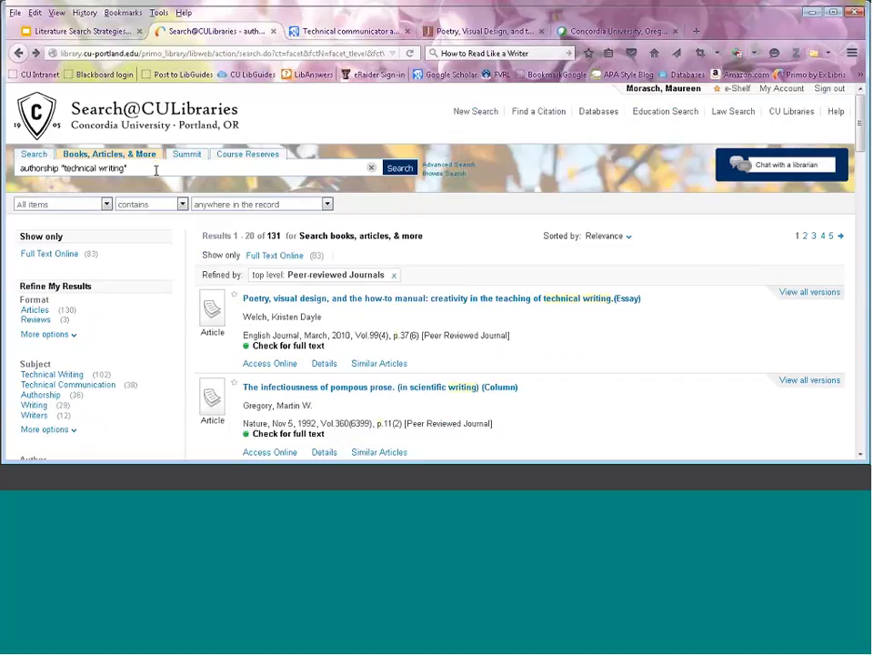
pyautogui.click(371, 167)
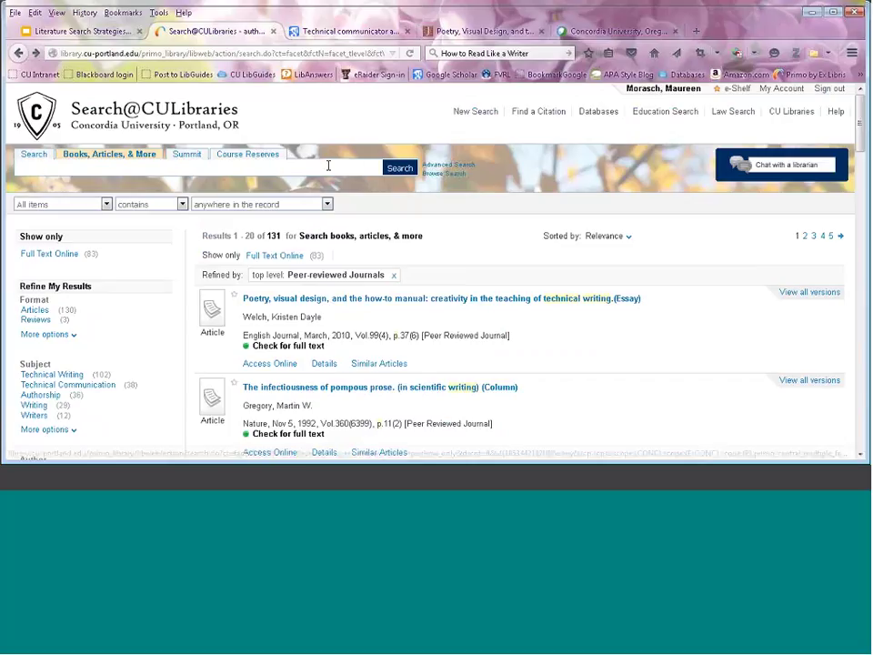
pyautogui.rightClick(328, 165)
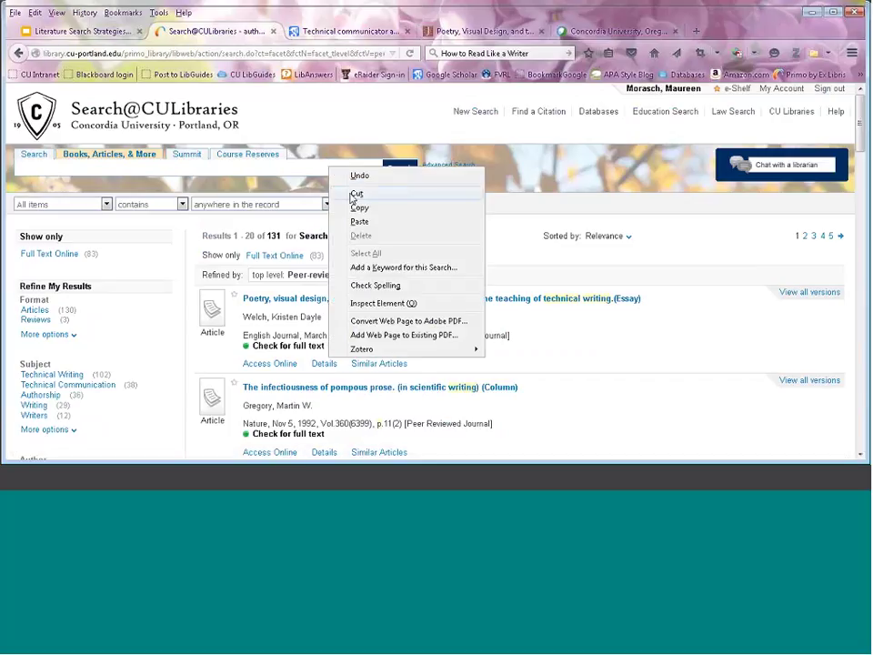
pyautogui.click(356, 215)
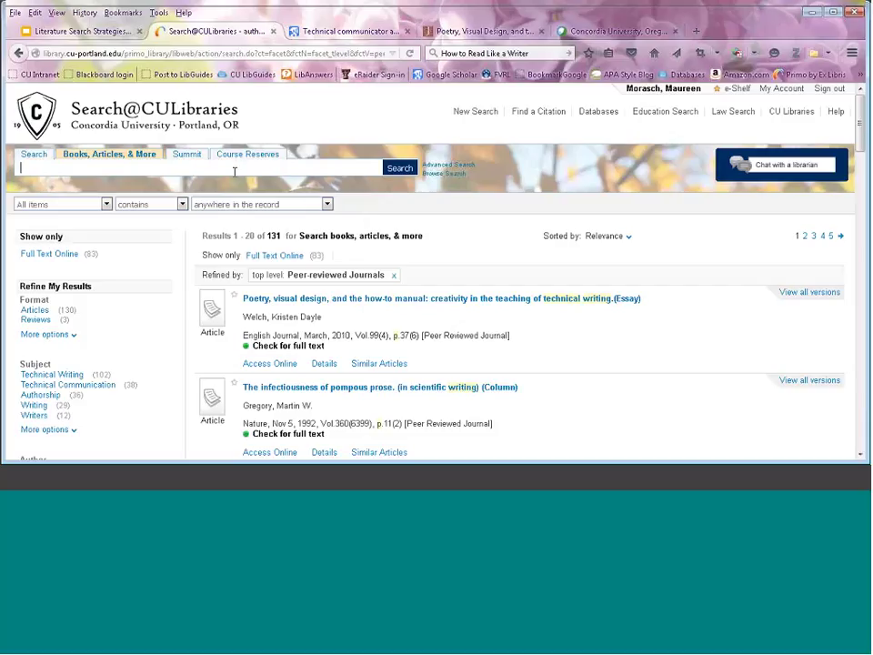
pyautogui.rightClick(234, 171)
pyautogui.click(266, 226)
pyautogui.click(400, 171)
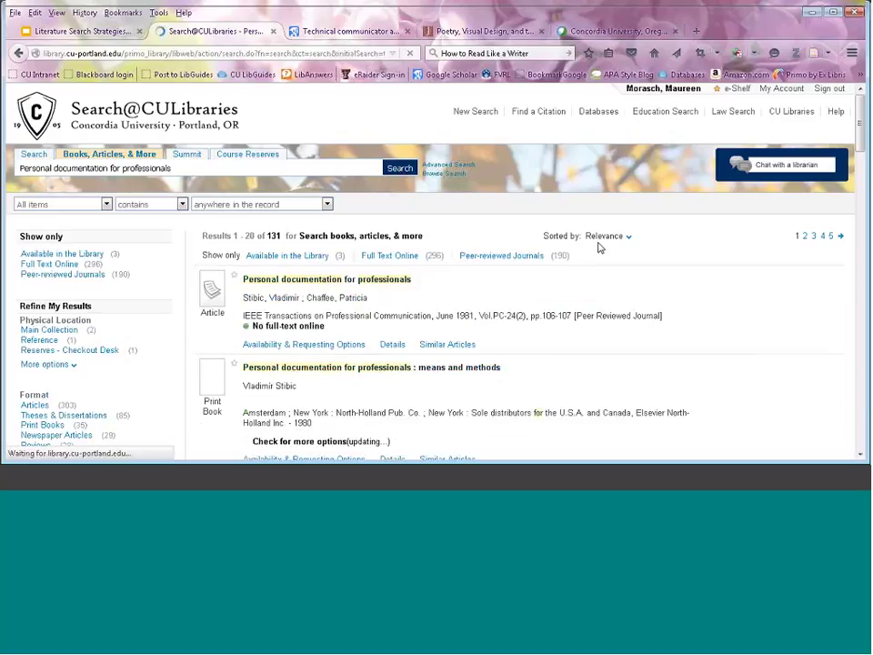
# Check the availability and requesting options for the 1981 article "Personal documentation for professionals", then close its details.
pyautogui.scroll(-2, 601, 247)
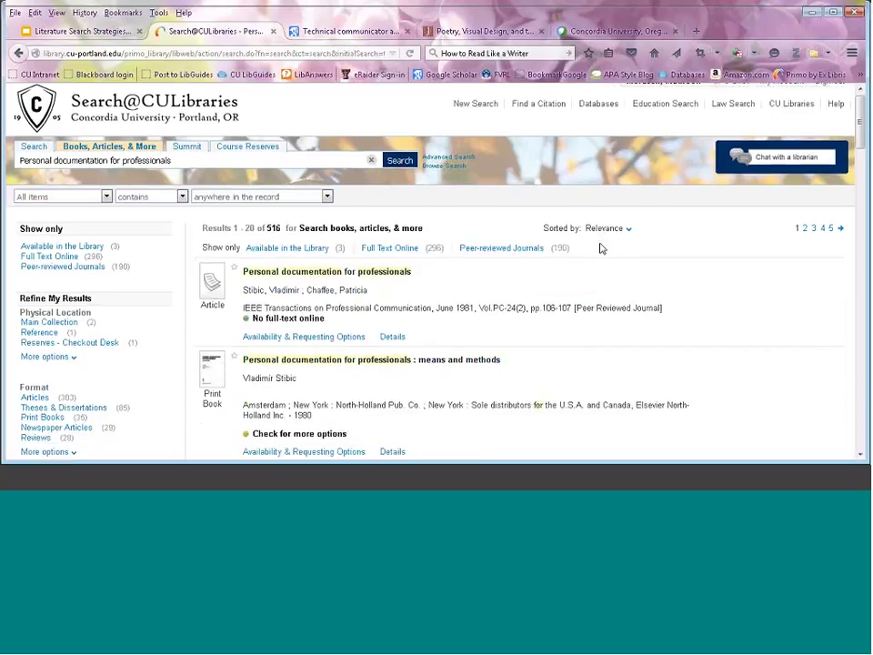
pyautogui.scroll(-2, 546, 225)
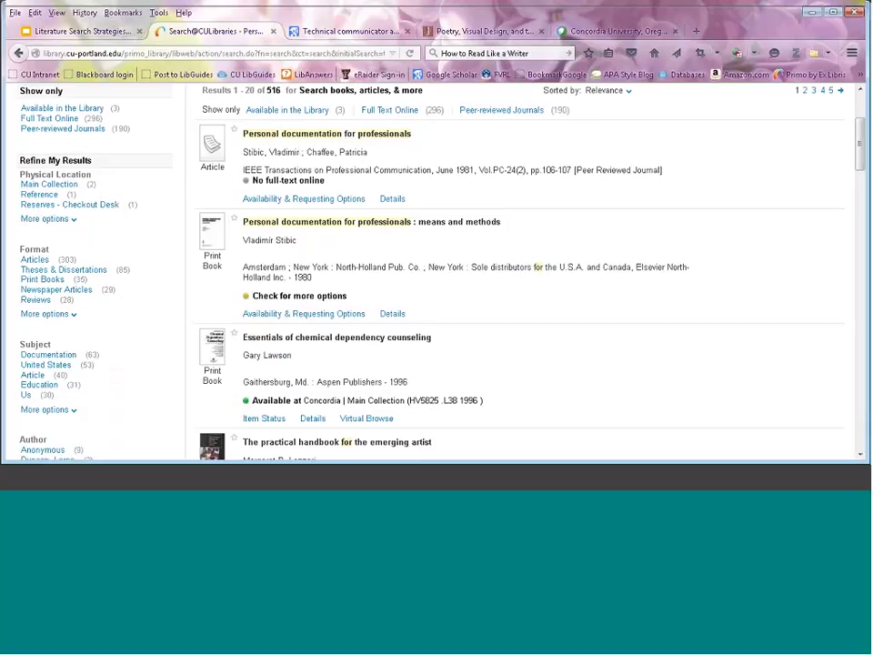
pyautogui.click(315, 199)
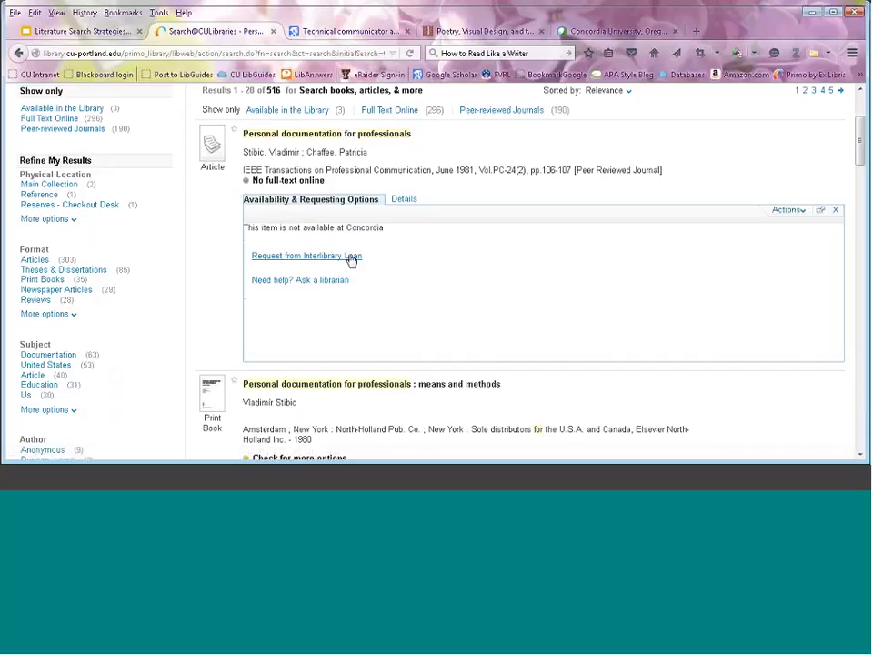
pyautogui.click(835, 210)
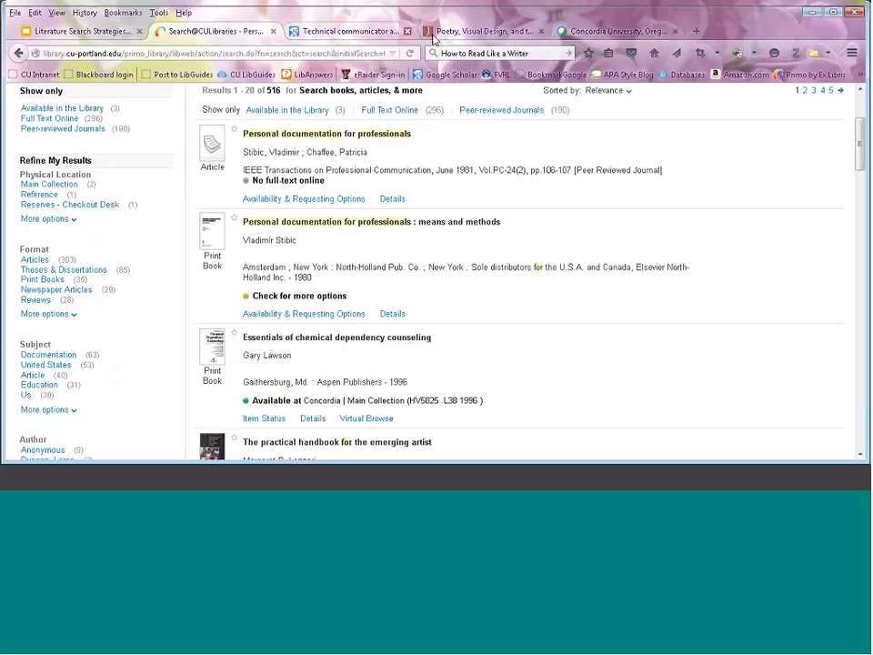
# Go to page 2 of the Google Scholar results and copy the title "Policing ourselves: Defining the boundaries of appropriate discussion in online forums".
pyautogui.click(350, 31)
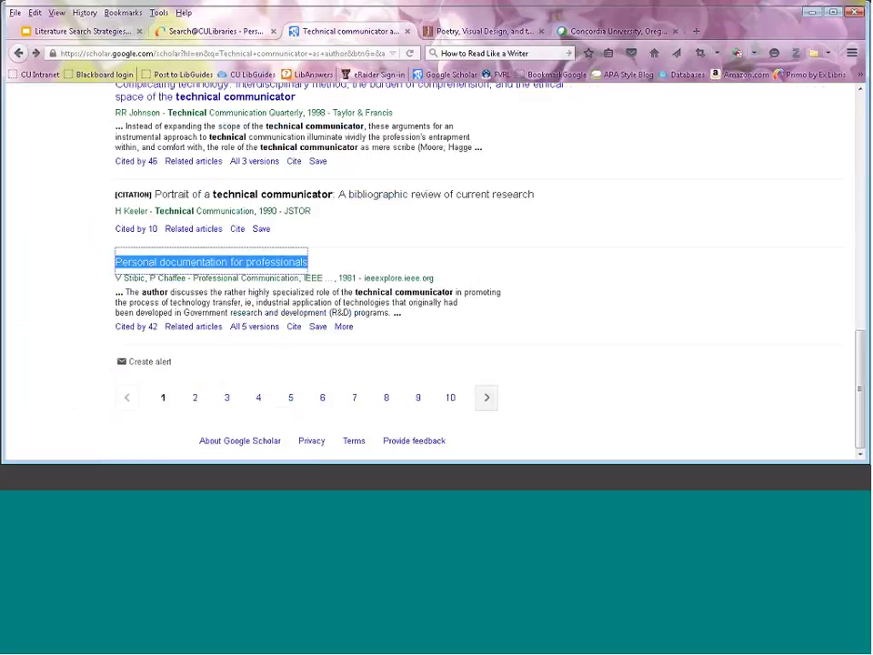
pyautogui.click(486, 397)
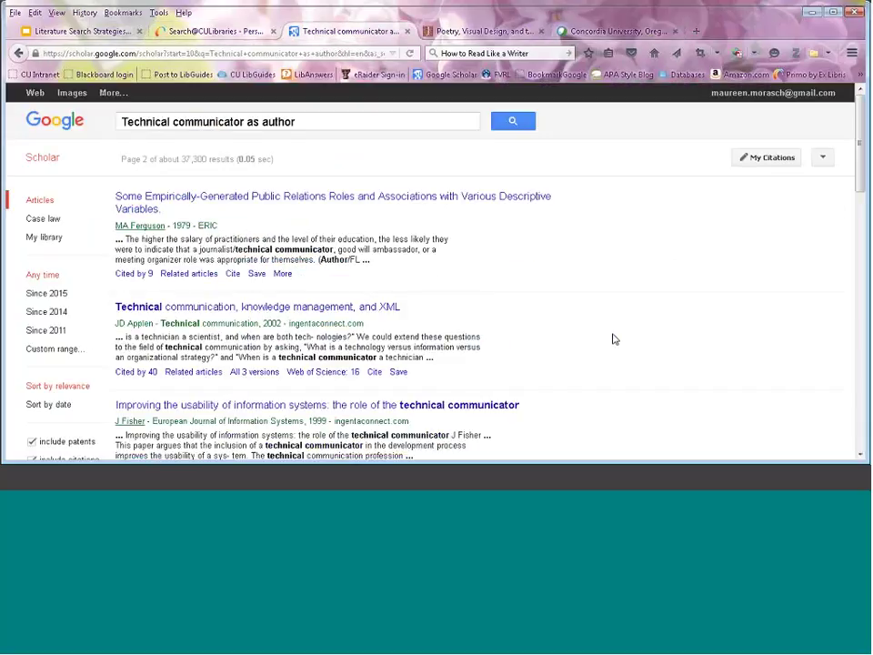
pyautogui.scroll(-3, 613, 340)
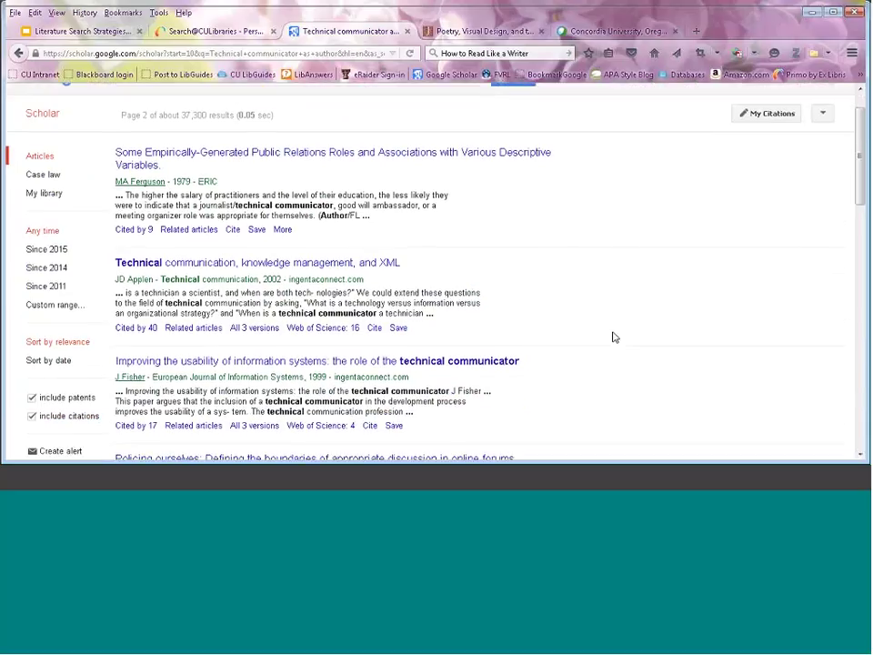
pyautogui.scroll(-2, 613, 335)
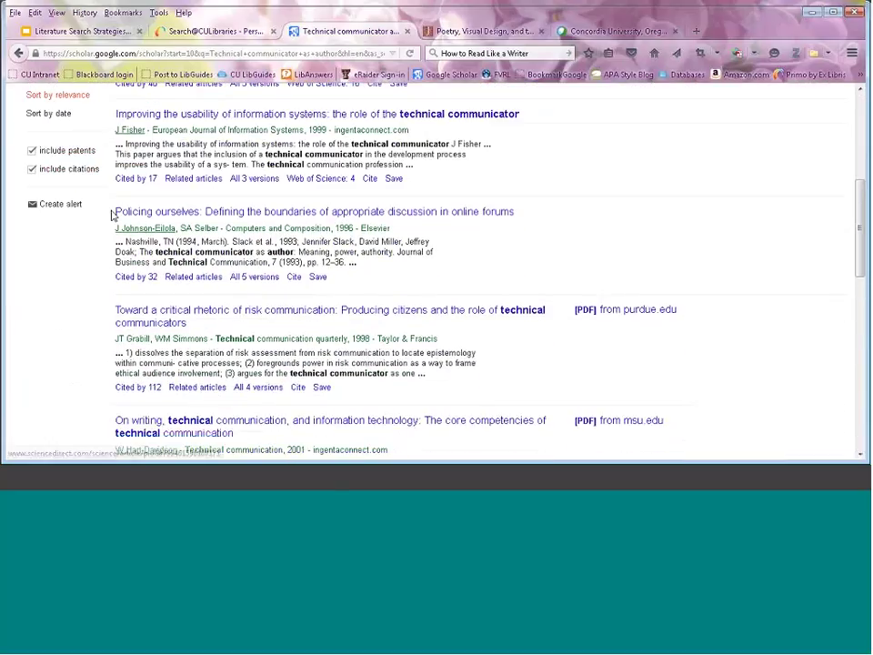
pyautogui.moveTo(112, 214); pyautogui.dragTo(463, 218)
pyautogui.rightClick(464, 216)
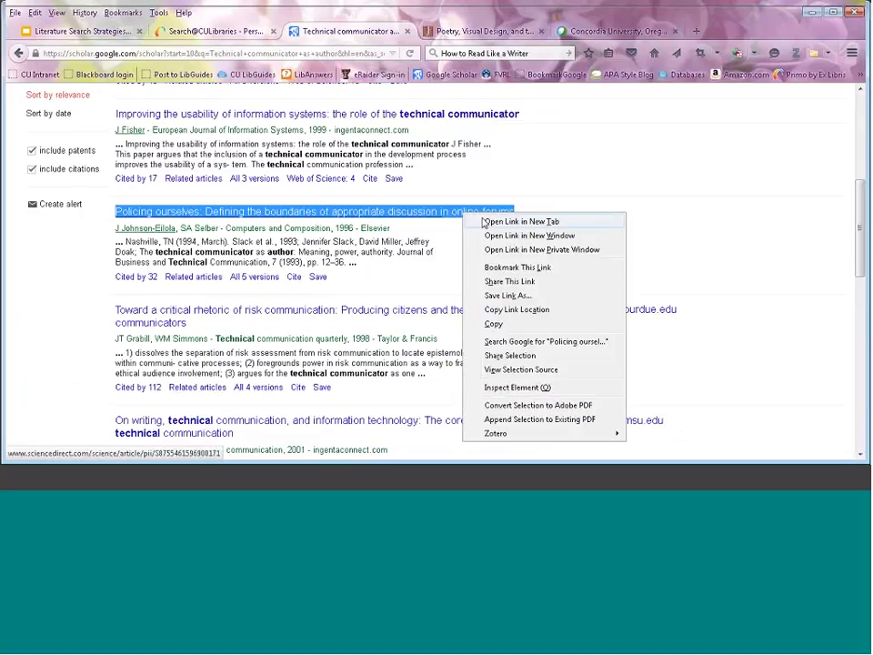
pyautogui.click(488, 324)
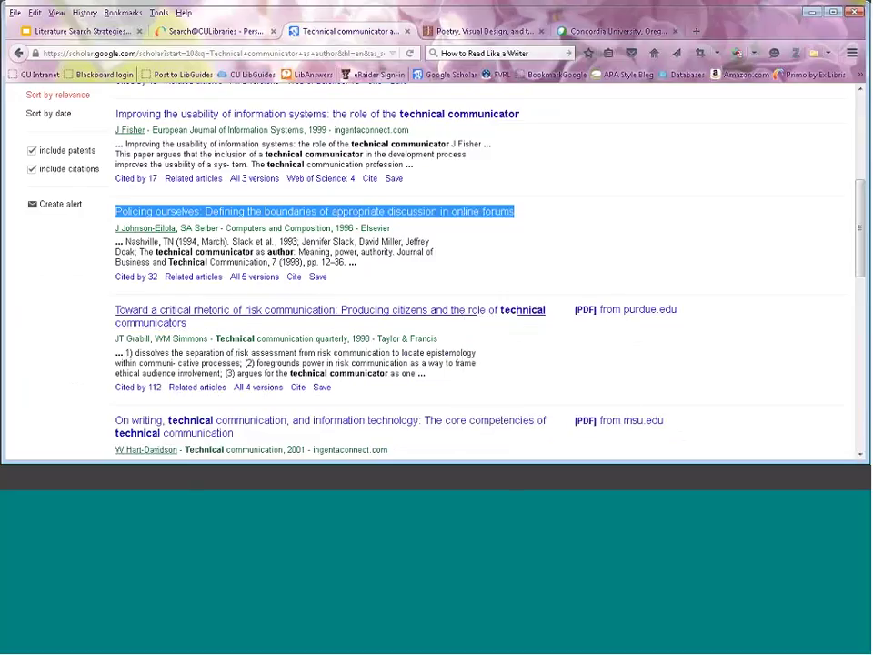
# Replace the catalog query with the copied title "Policing ourselves: Defining the boundaries of appropriate discussion in online forums", run the search and review the results.
pyautogui.click(182, 31)
pyautogui.scroll(2, 352, 175)
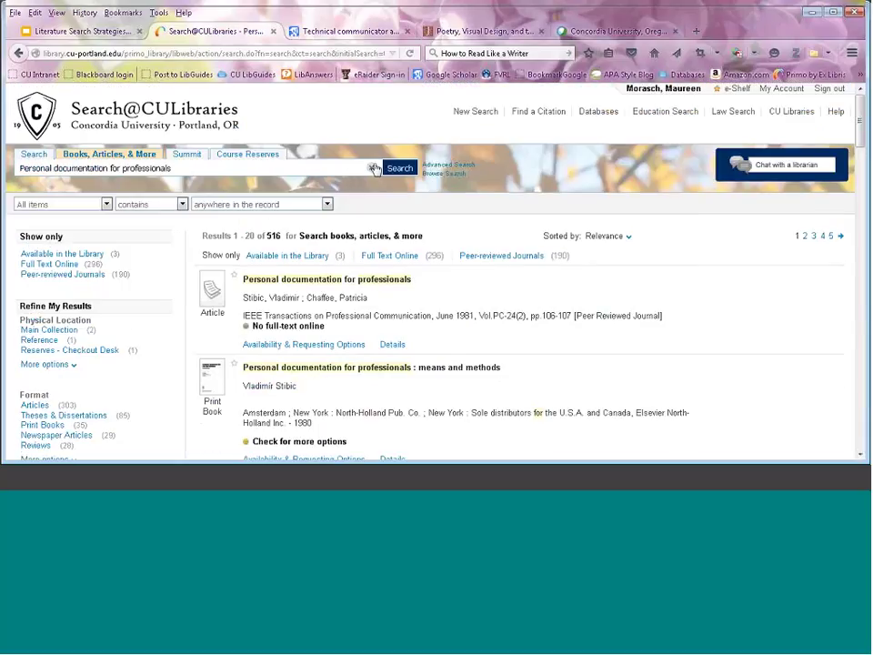
pyautogui.click(369, 167)
pyautogui.rightClick(358, 170)
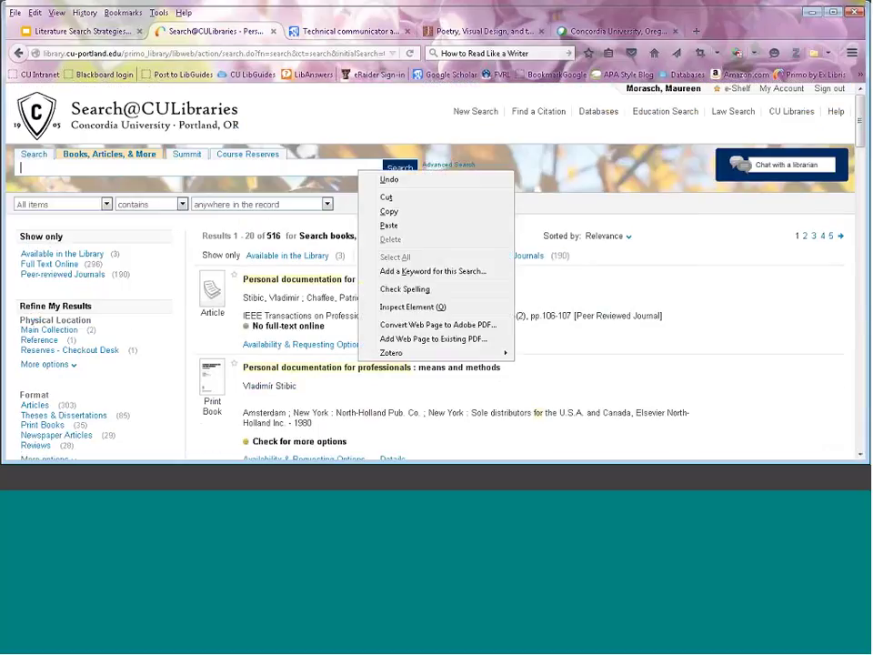
pyautogui.click(388, 225)
pyautogui.click(399, 168)
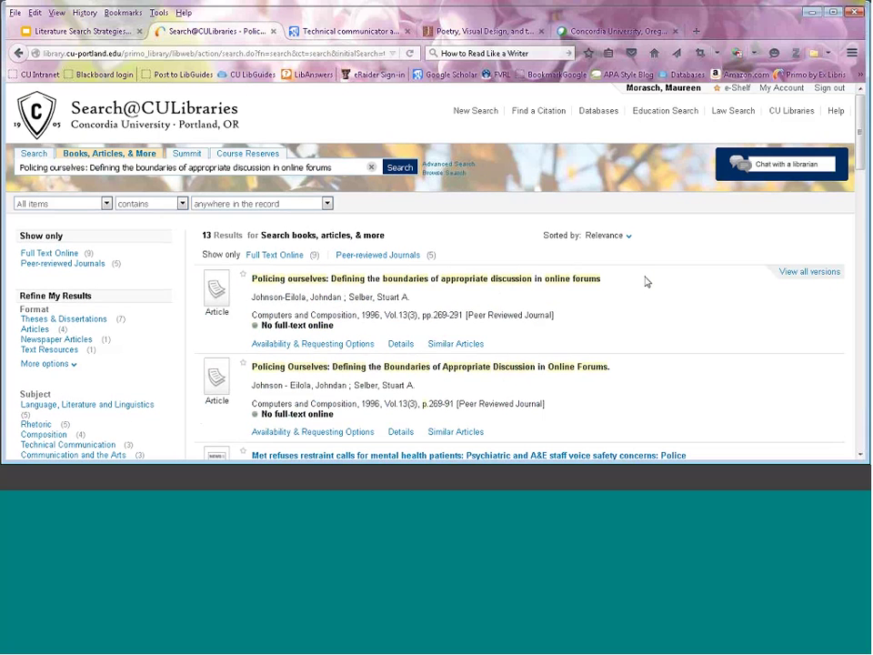
pyautogui.scroll(-3, 645, 282)
pyautogui.scroll(-2, 643, 282)
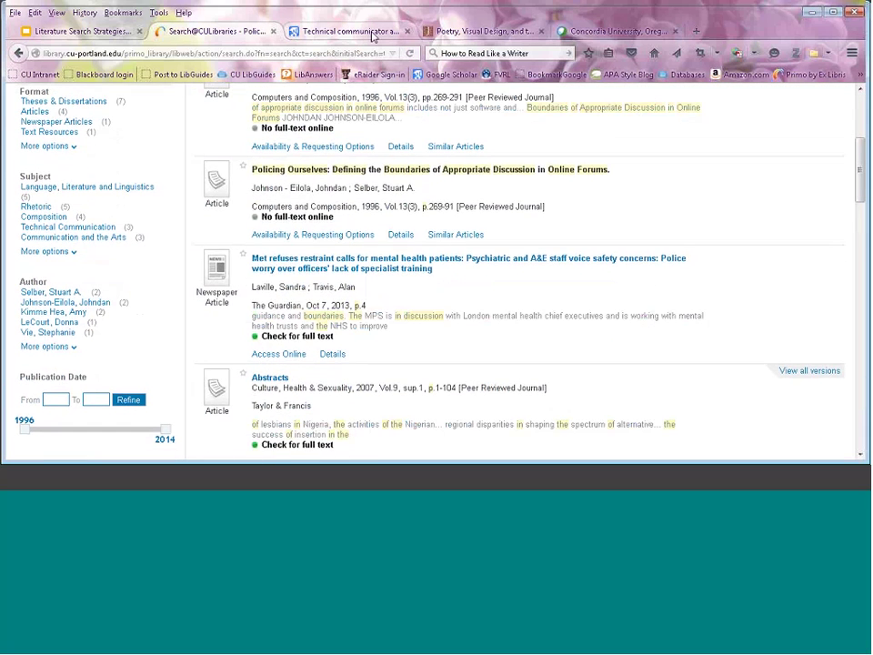
pyautogui.scroll(3, 479, 270)
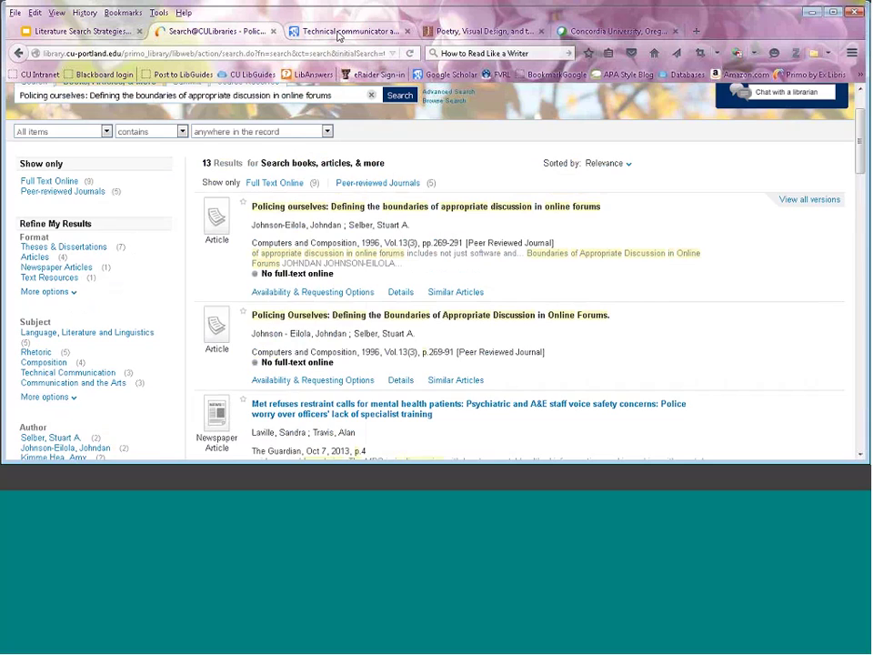
# Look through the remaining articles on page 2 of the Google Scholar results, then recheck the catalog results for "Policing ourselves".
pyautogui.click(346, 31)
pyautogui.scroll(-3, 653, 314)
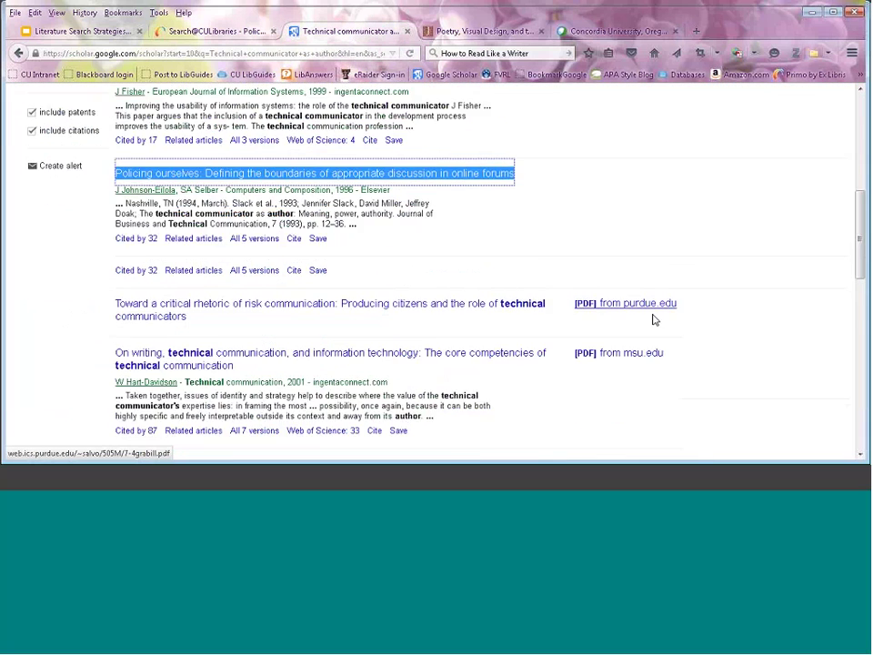
pyautogui.scroll(-4, 603, 361)
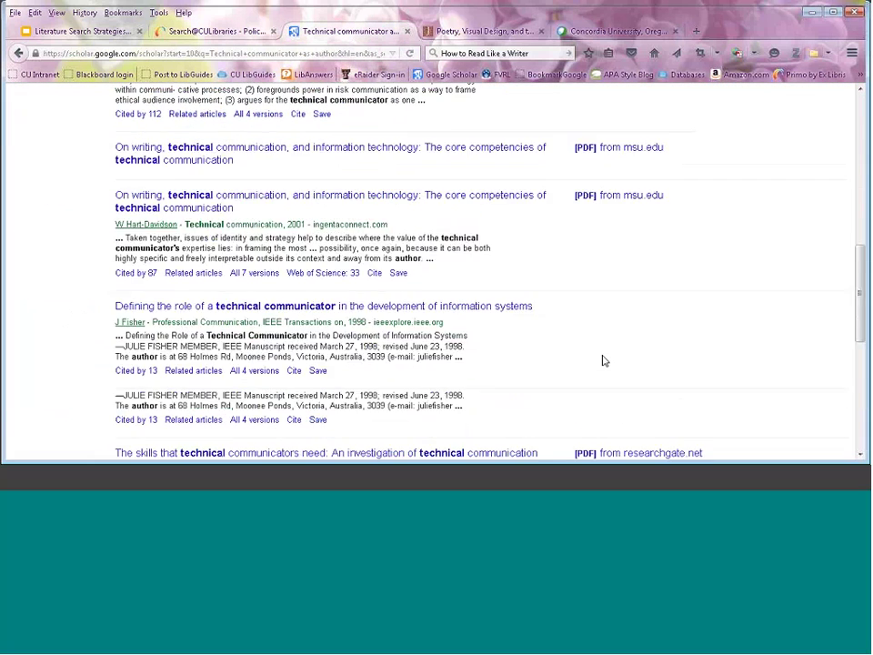
pyautogui.scroll(1, 603, 361)
pyautogui.scroll(-3, 602, 361)
pyautogui.scroll(-3, 601, 358)
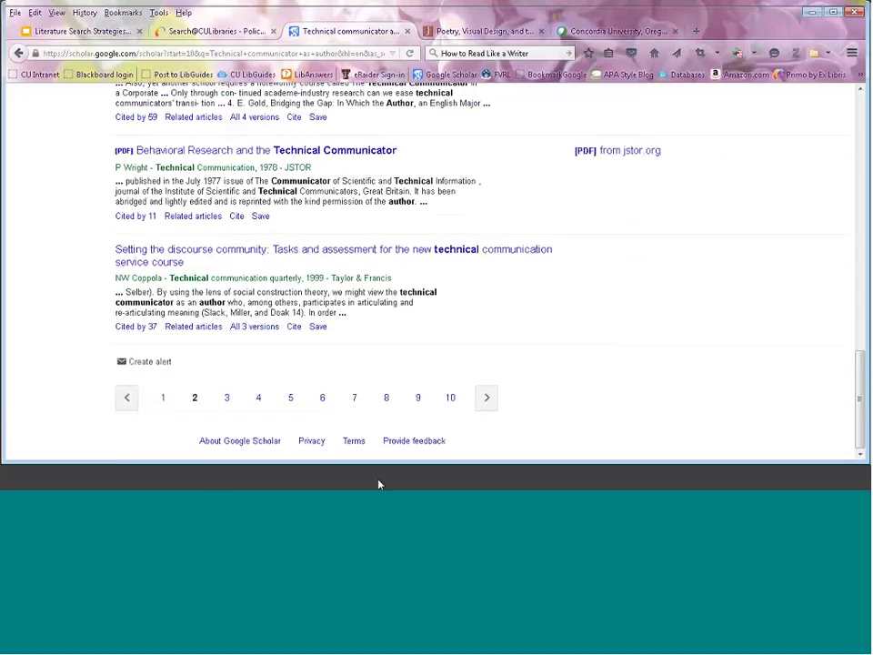
pyautogui.hotkey('alt', 'Tab')
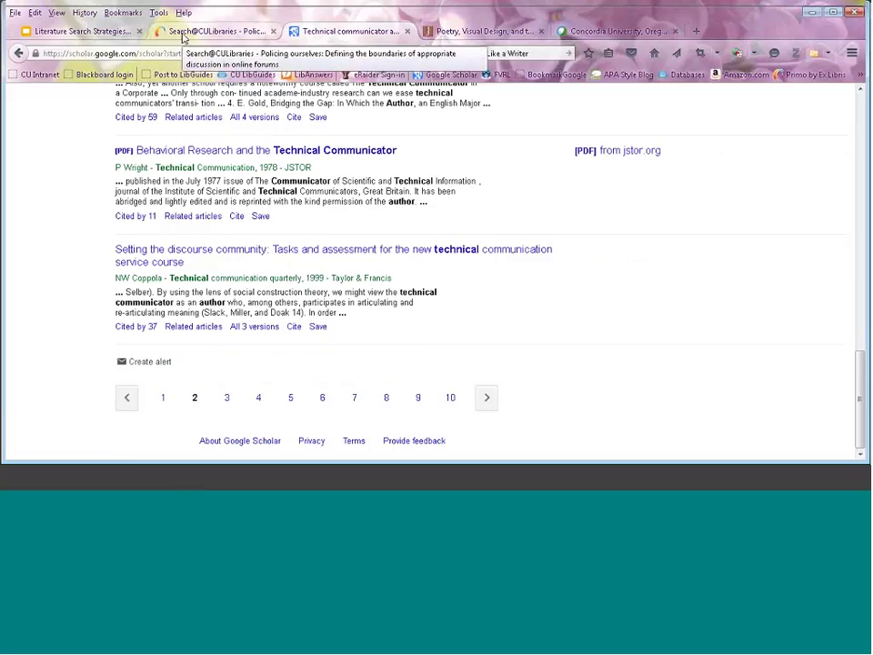
pyautogui.click(204, 35)
pyautogui.scroll(2, 368, 304)
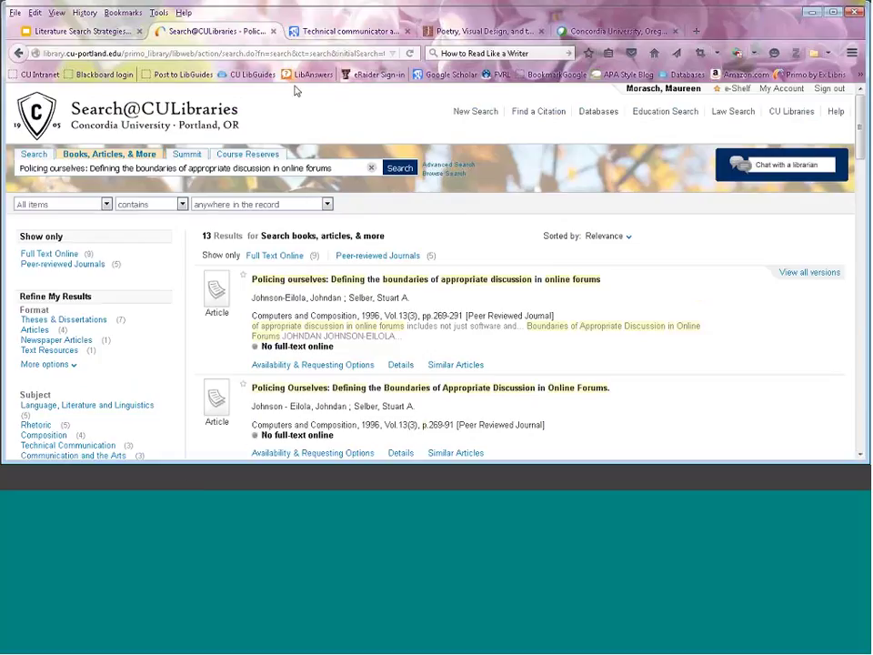
# Copy the title "Toward a critical rhetoric of risk communication: Producing citizens and the role of technical communicators" from the Google Scholar results.
pyautogui.click(335, 33)
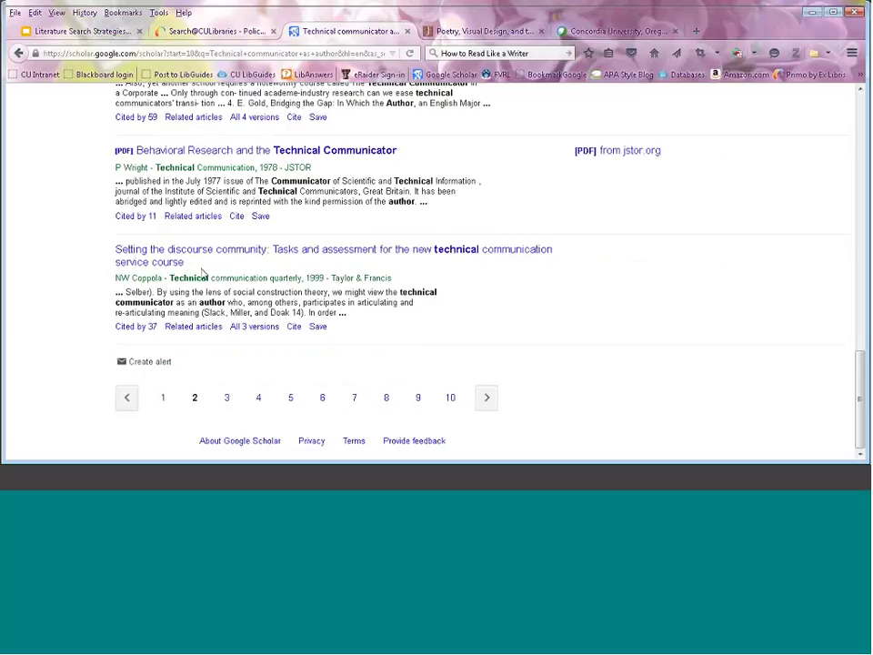
pyautogui.scroll(3, 233, 241)
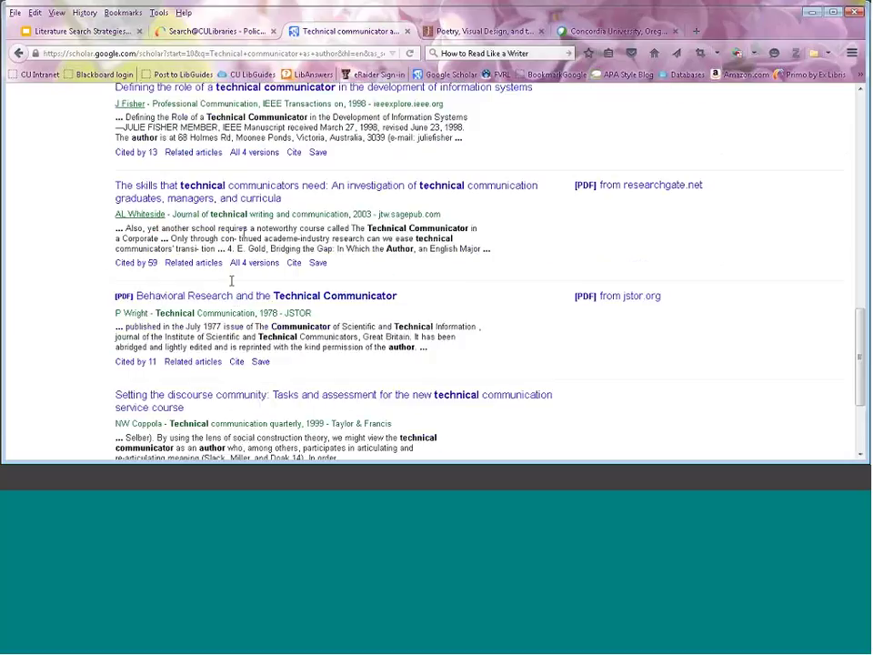
pyautogui.scroll(6, 246, 230)
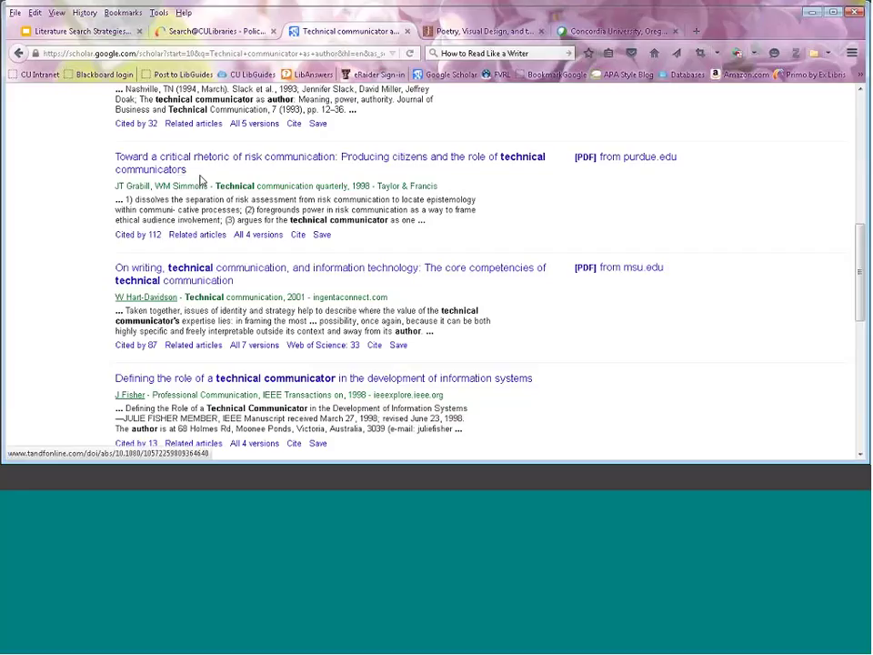
pyautogui.moveTo(193, 174); pyautogui.dragTo(111, 163)
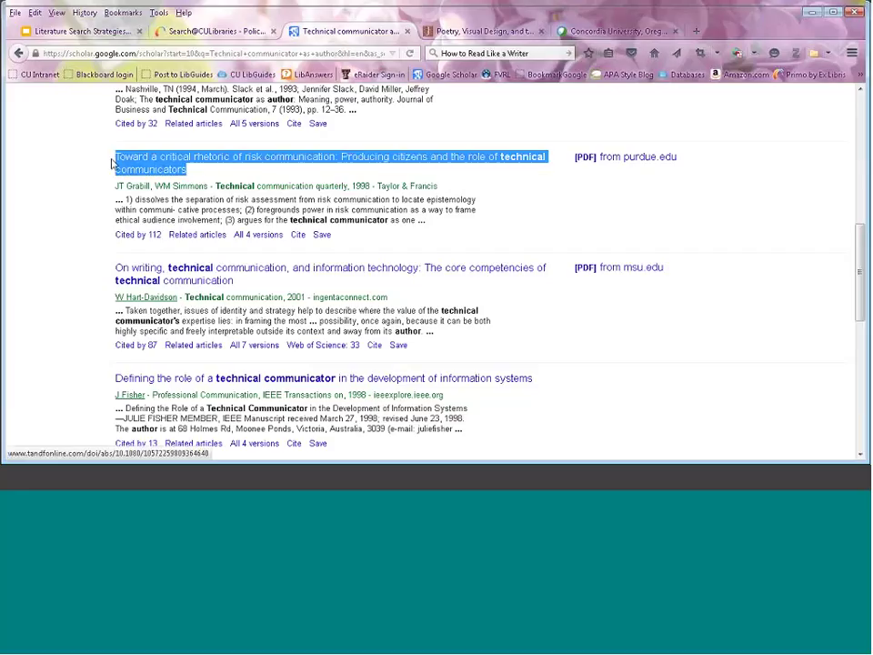
pyautogui.rightClick(118, 161)
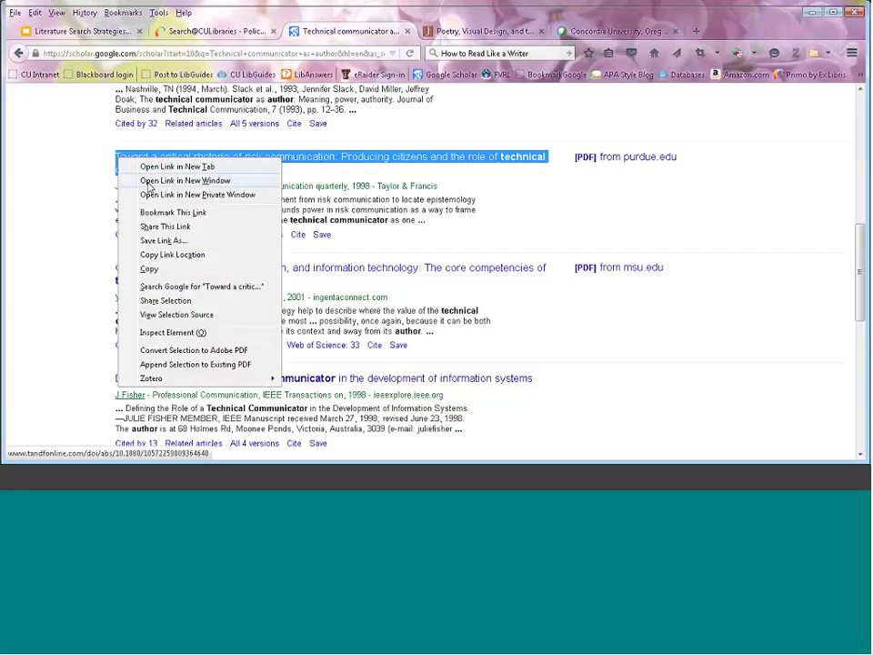
pyautogui.click(153, 269)
# Replace the Search@CULibraries query with the copied title "Toward a critical rhetoric of risk communication" and run the search.
pyautogui.click(237, 31)
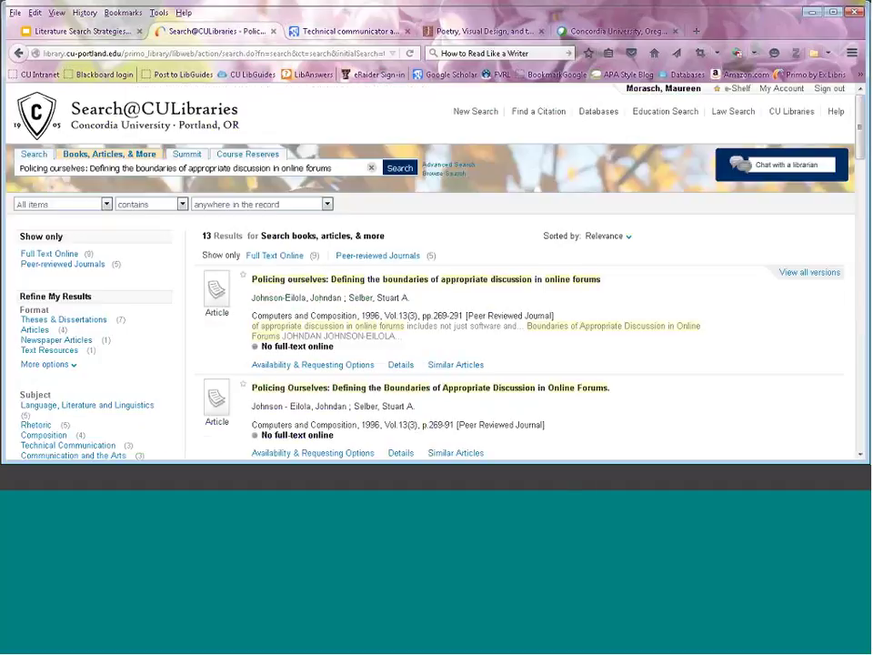
pyautogui.tripleClick(271, 168)
pyautogui.press('BackSpace')
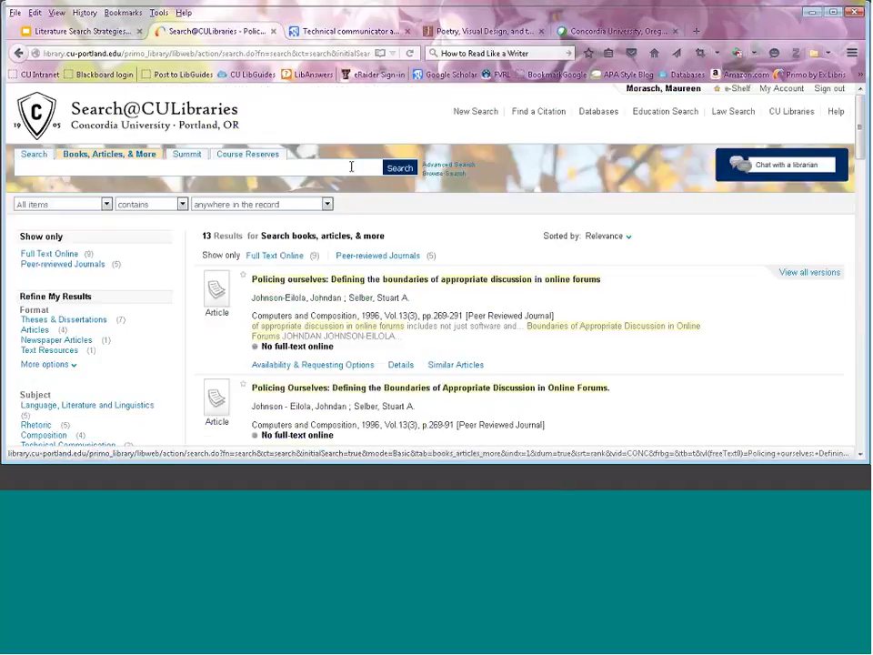
pyautogui.rightClick(352, 168)
pyautogui.click(381, 223)
pyautogui.click(398, 169)
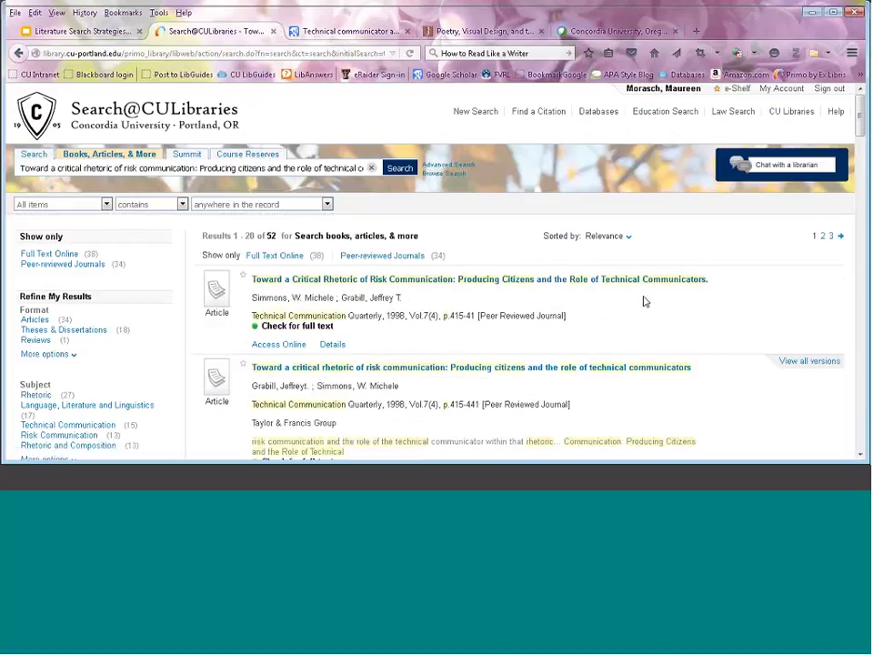
# Show the online access options for the first catalog result and open its full text in ProQuest Central.
pyautogui.scroll(-2, 627, 298)
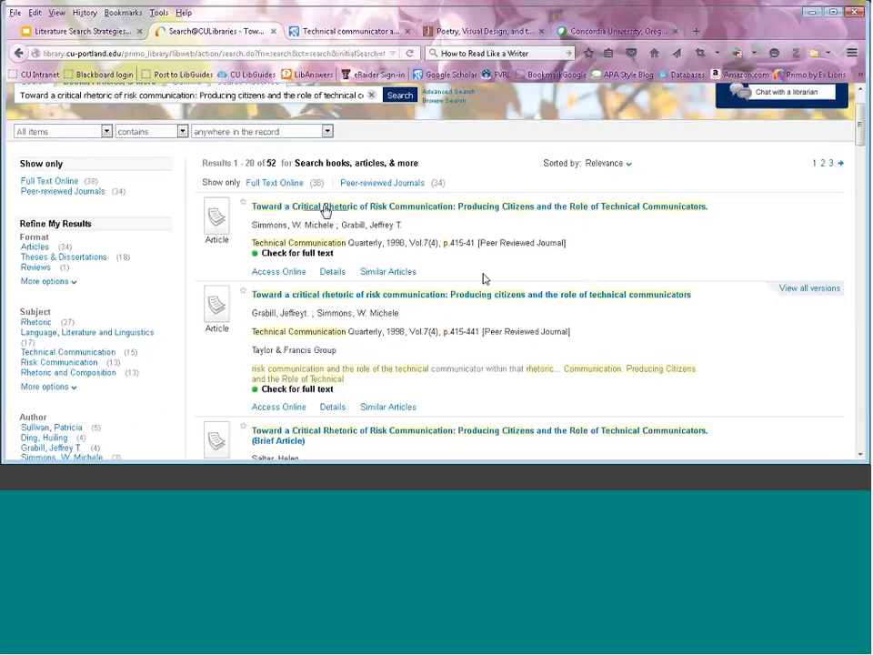
pyautogui.click(277, 274)
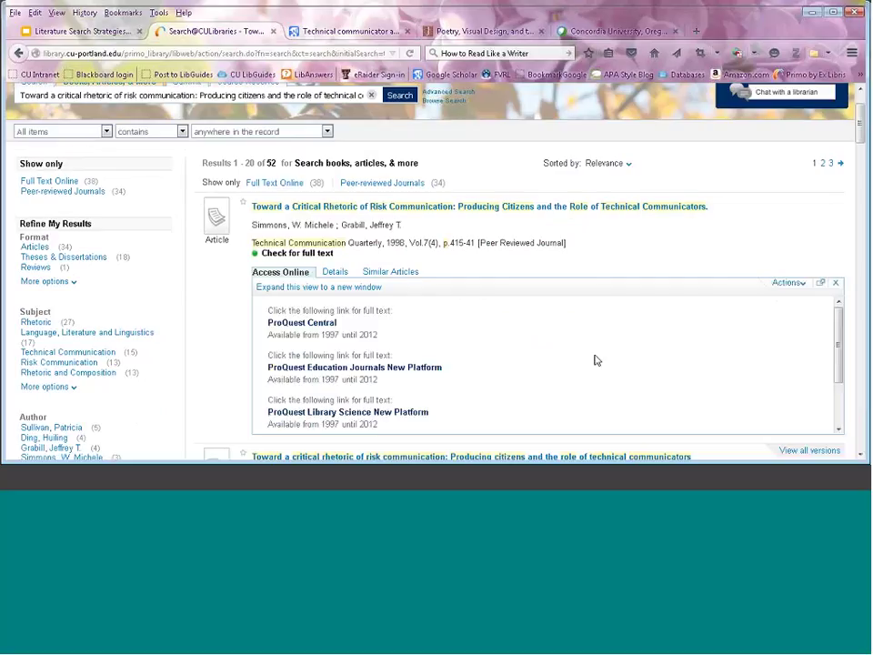
pyautogui.scroll(-3, 565, 355)
pyautogui.scroll(3, 565, 354)
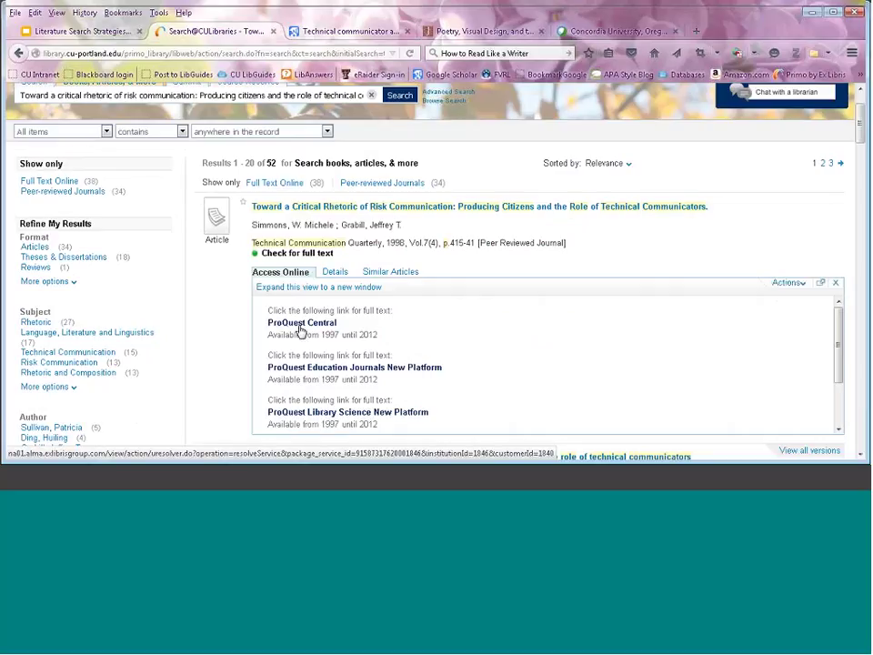
pyautogui.click(301, 324)
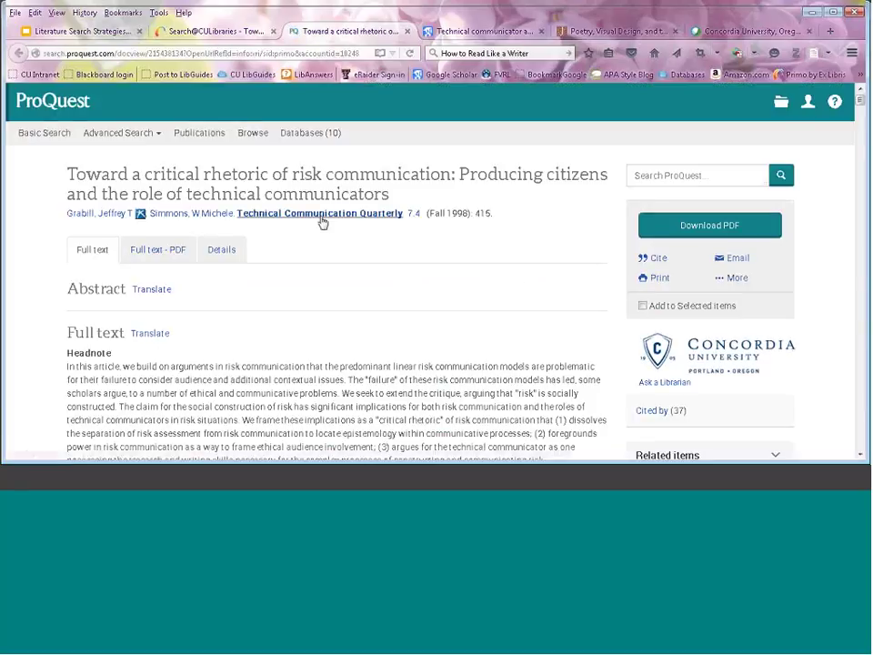
# View the article's full-text PDF in ProQuest, then return to the catalog results by way of the Google Scholar results.
pyautogui.scroll(-2, 320, 221)
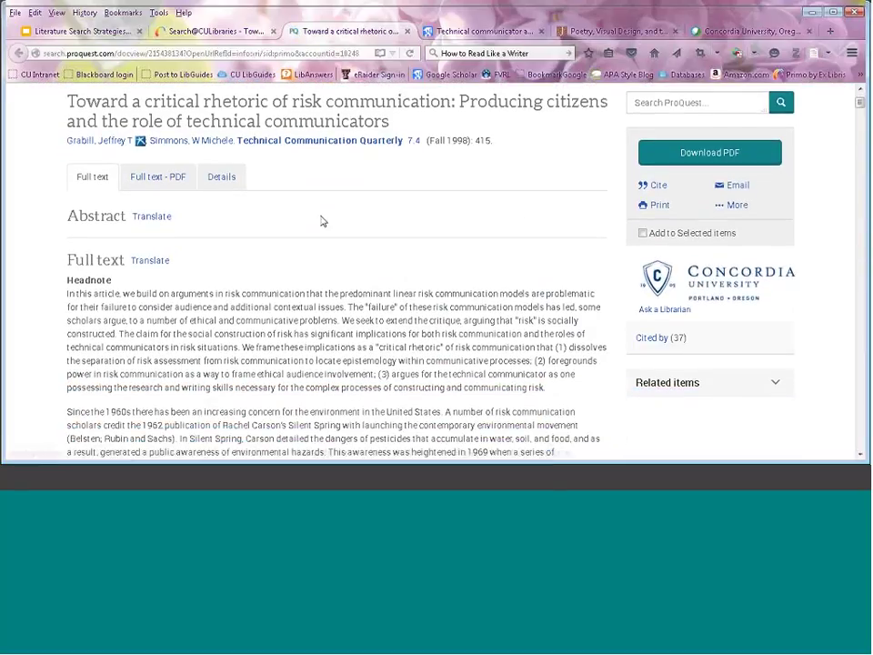
pyautogui.click(140, 182)
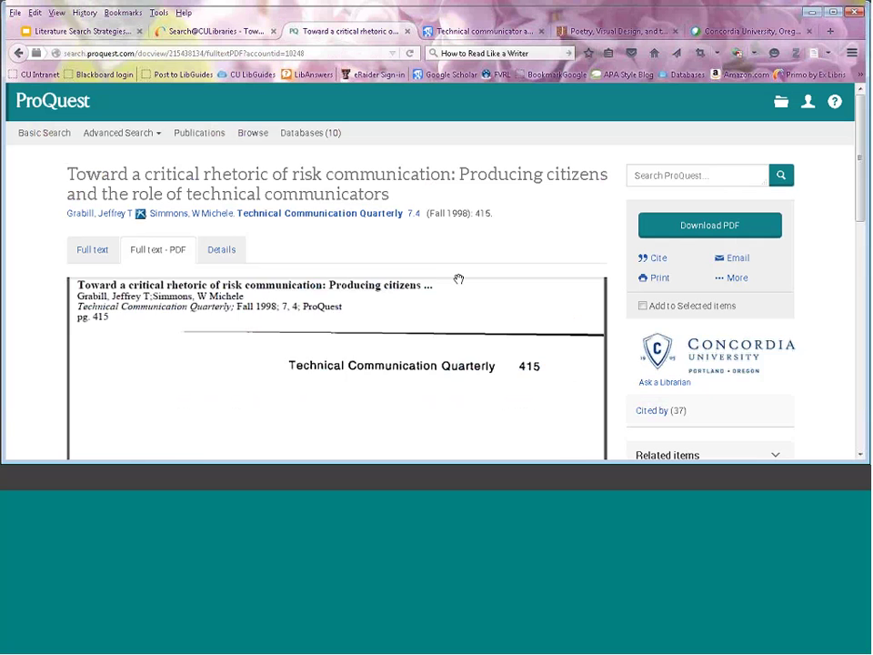
pyautogui.scroll(-1, 459, 279)
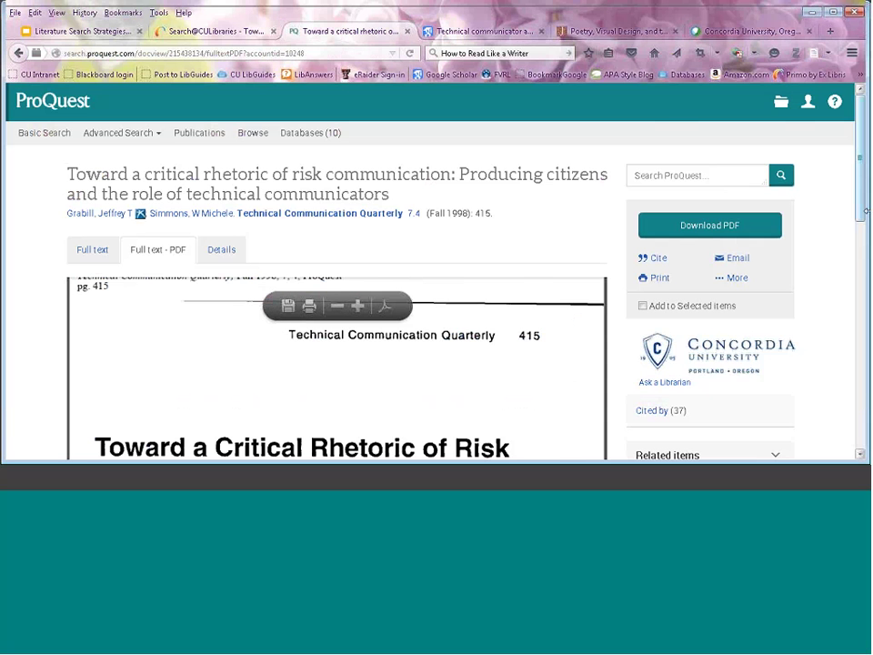
pyautogui.scroll(-3, 823, 195)
pyautogui.scroll(-4, 862, 211)
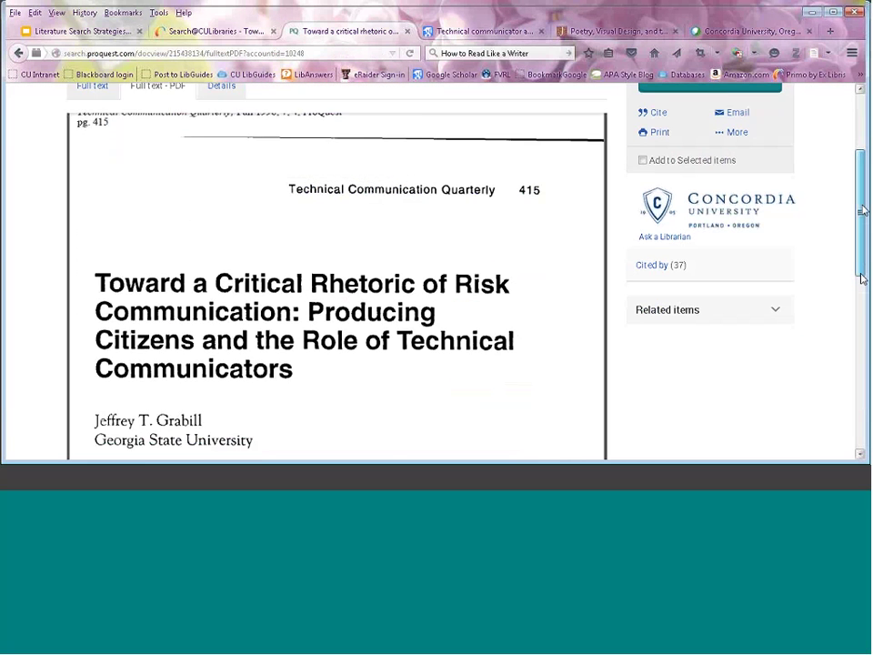
pyautogui.scroll(6, 482, 275)
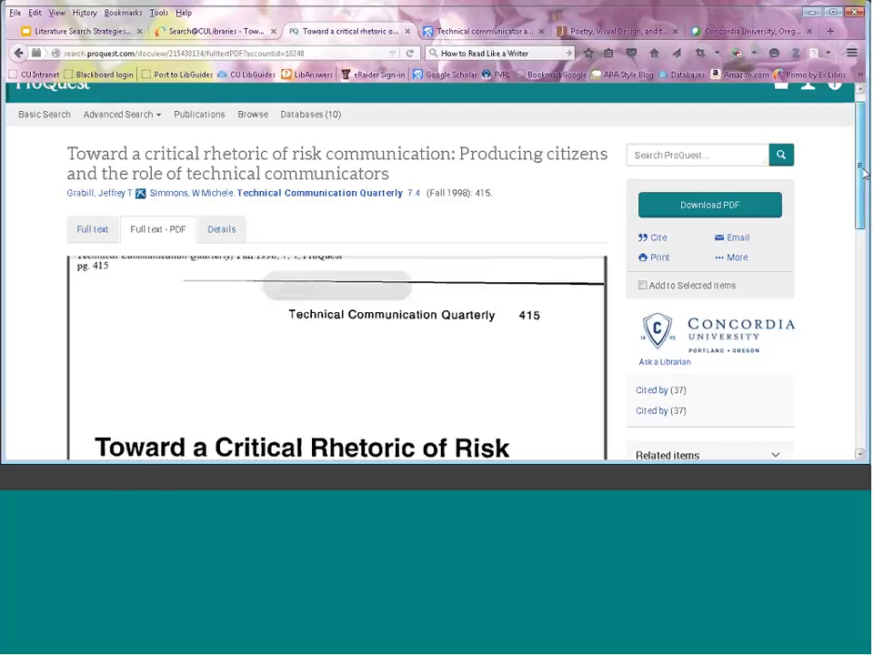
pyautogui.scroll(1, 553, 145)
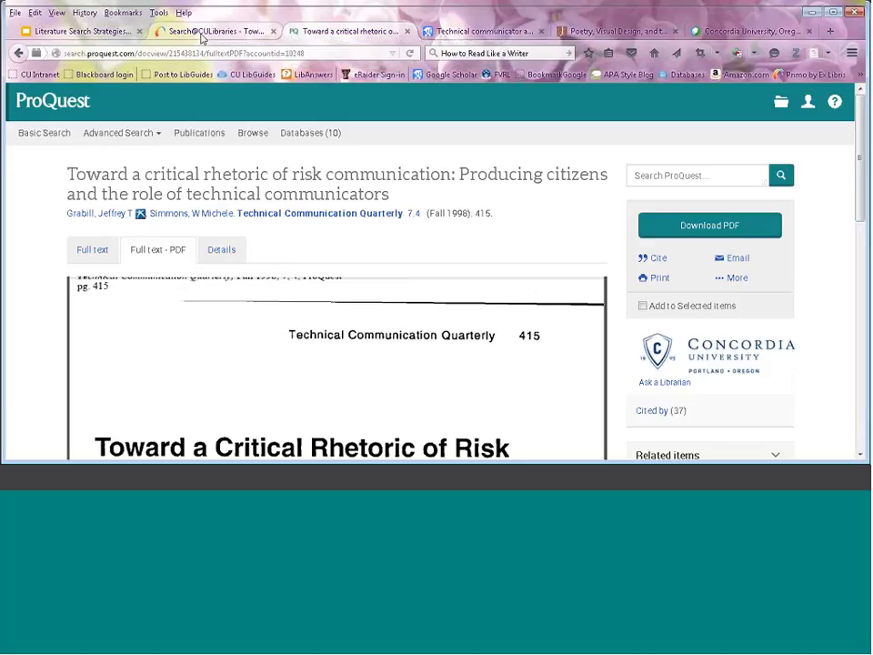
pyautogui.click(466, 35)
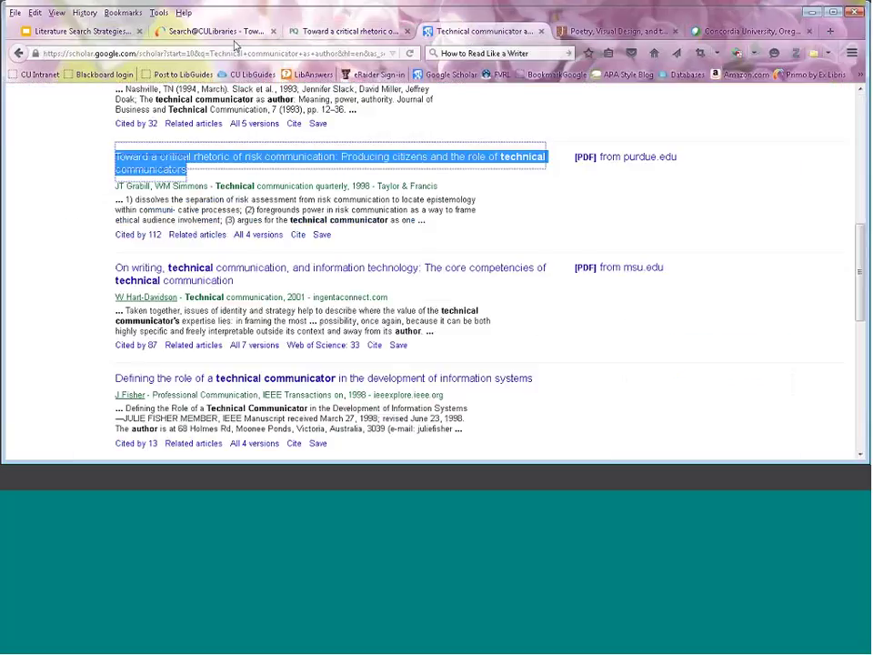
pyautogui.click(227, 37)
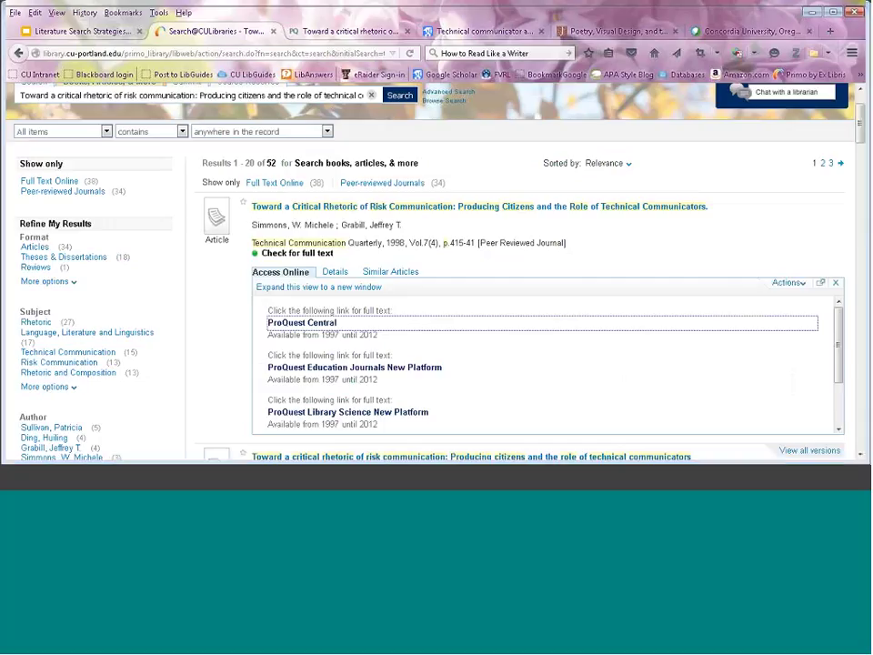
# Switch to the Literature Search Strategies slideshow, go back to the "Initial Search" slide and open its EdD Library Resources link.
pyautogui.hotkey('alt', 'Tab')
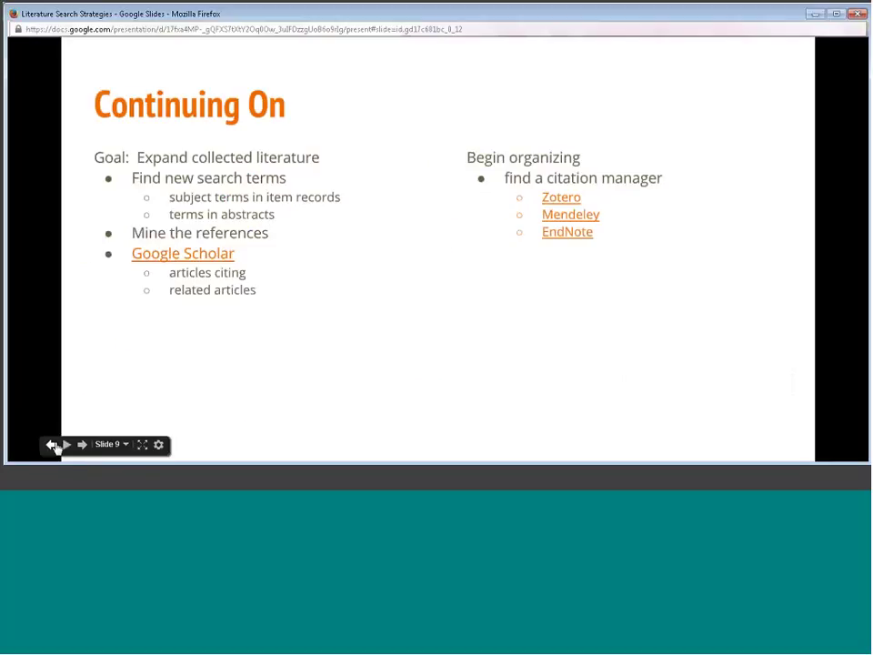
pyautogui.click(52, 445)
pyautogui.click(52, 446)
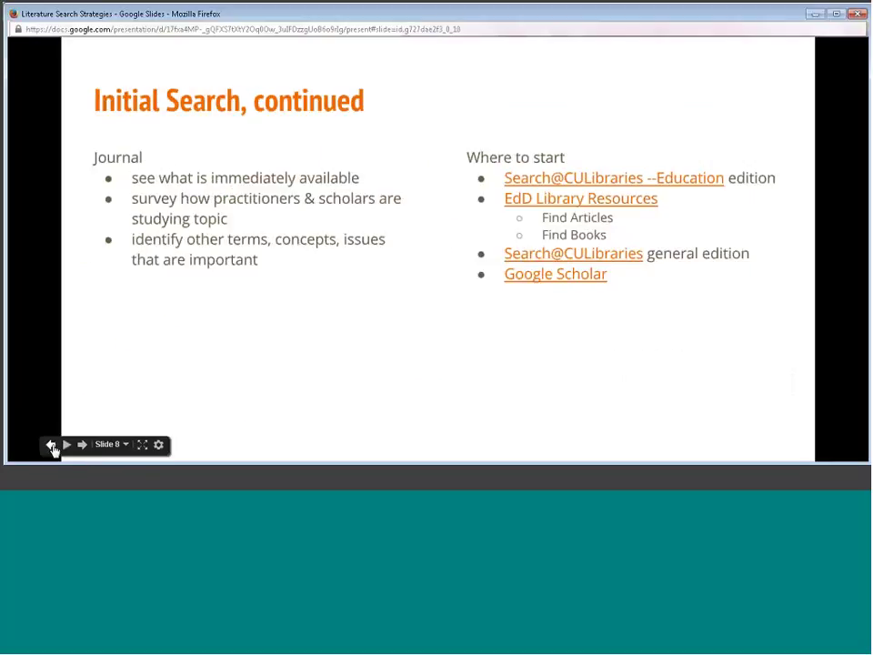
pyautogui.click(51, 446)
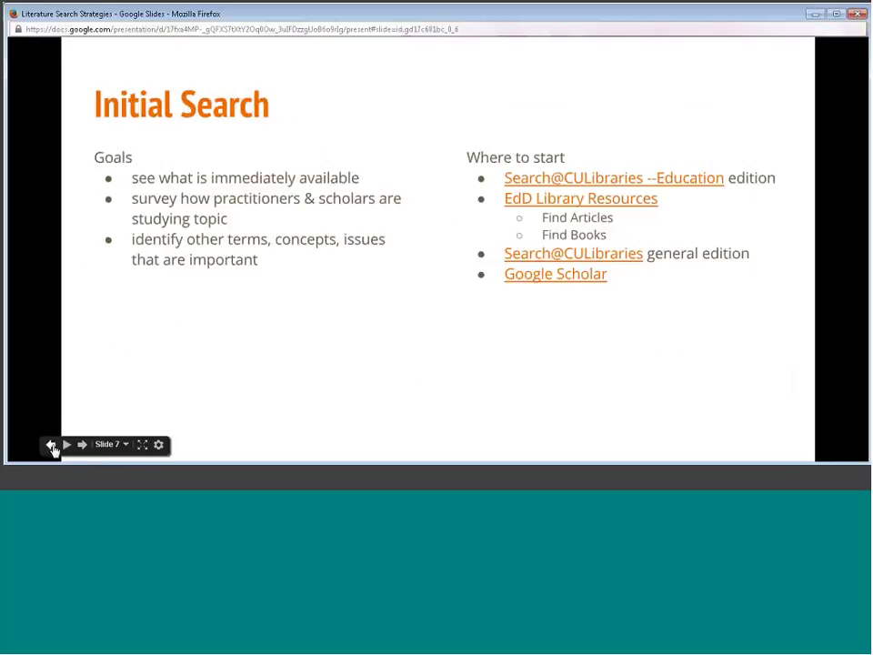
pyautogui.click(580, 200)
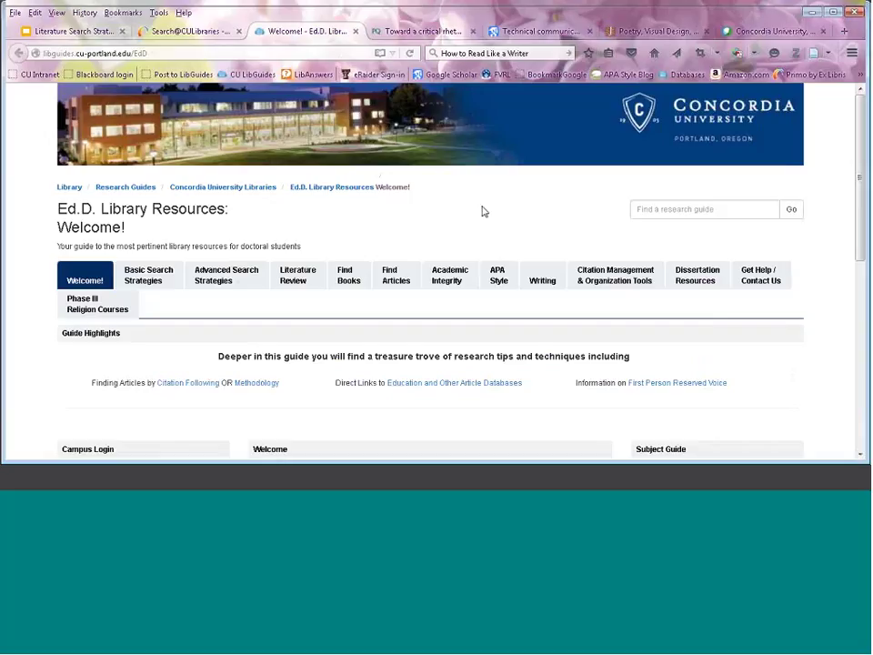
# Open the Citation Following page under Advanced Search Strategies in the Ed.D. Library Resources guide.
pyautogui.scroll(-2, 409, 219)
pyautogui.moveTo(226, 209)
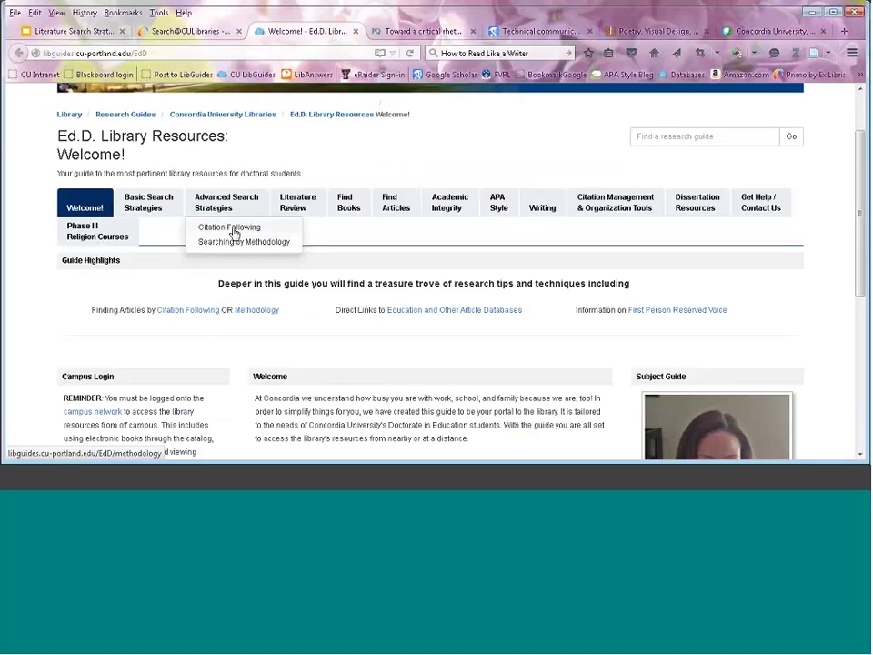
pyautogui.click(237, 230)
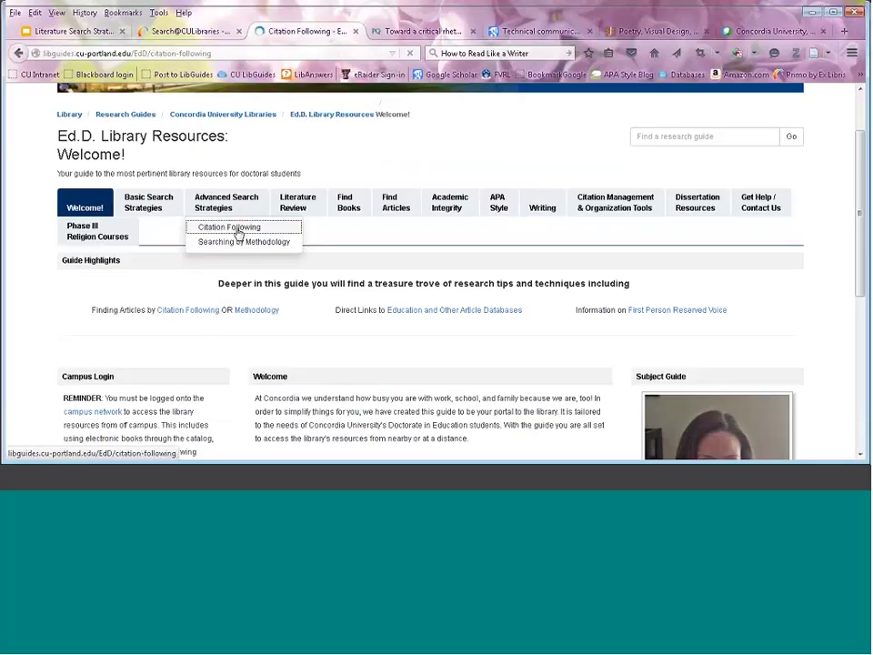
# Examine the "Growing your pearls" and "Who cited whom?" sections of the Citation Following page.
pyautogui.scroll(-5, 387, 267)
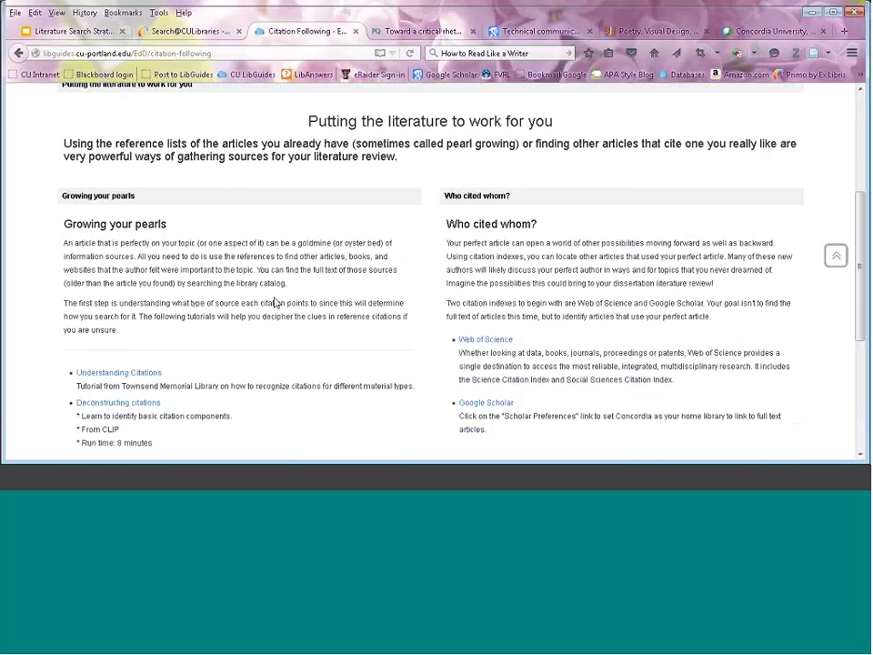
pyautogui.scroll(-2, 278, 302)
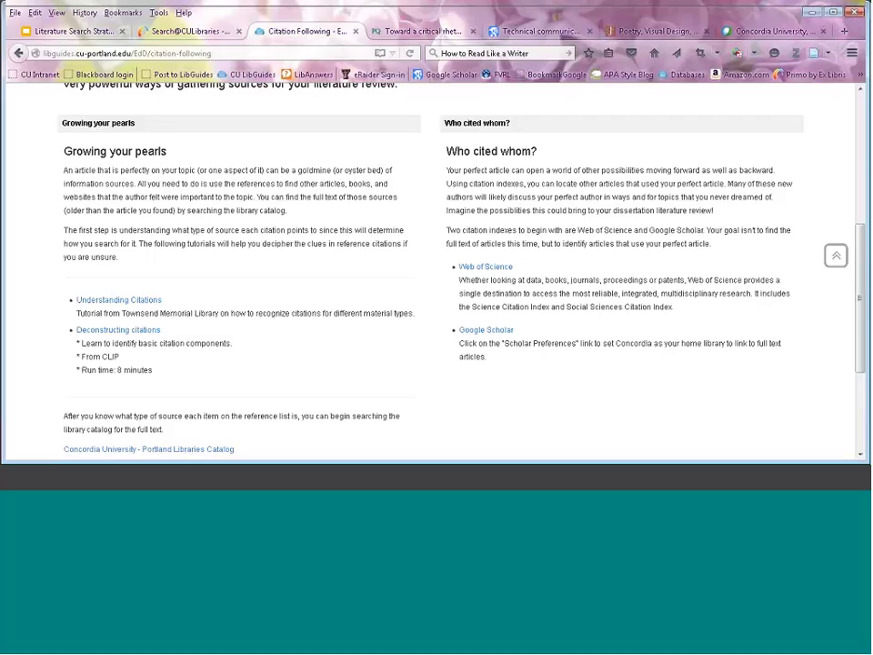
pyautogui.click(499, 332)
pyautogui.scroll(-2, 164, 163)
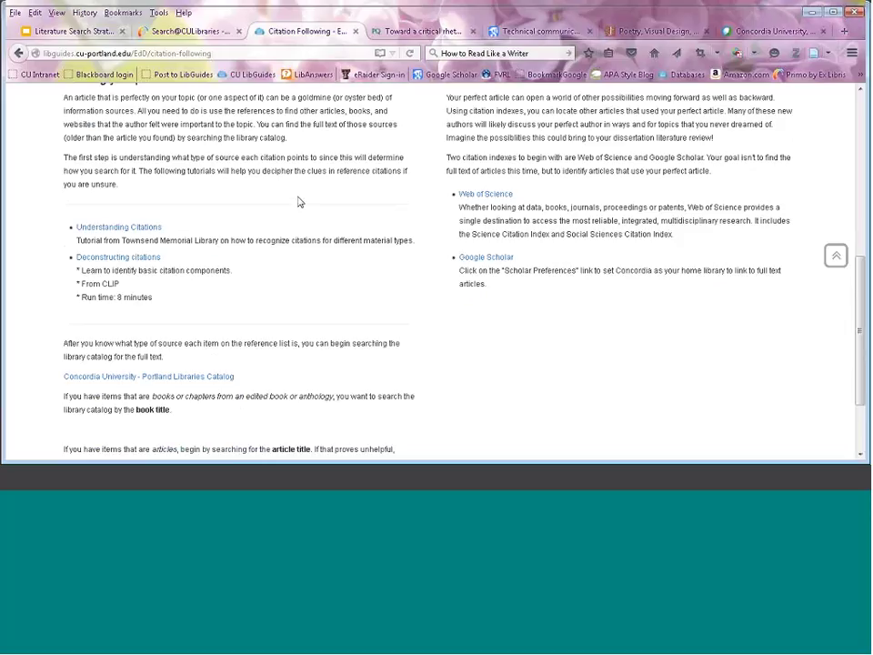
pyautogui.scroll(2, 298, 202)
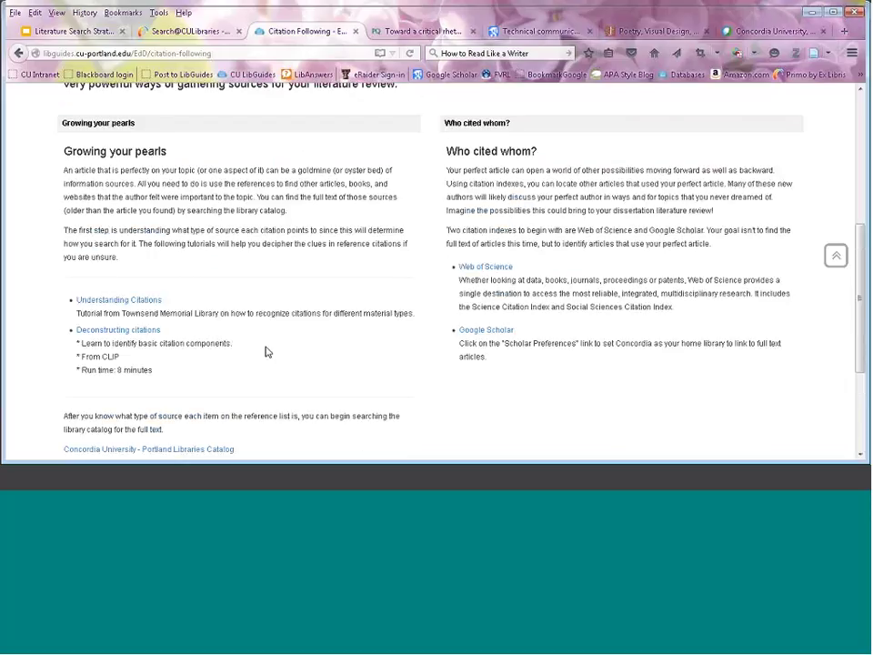
pyautogui.scroll(-3, 267, 351)
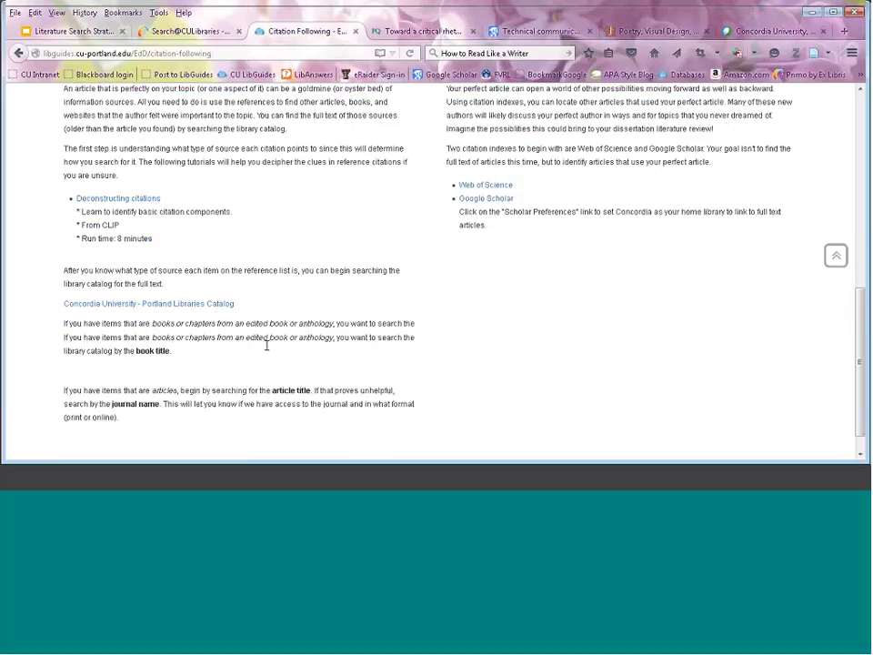
pyautogui.scroll(5, 267, 345)
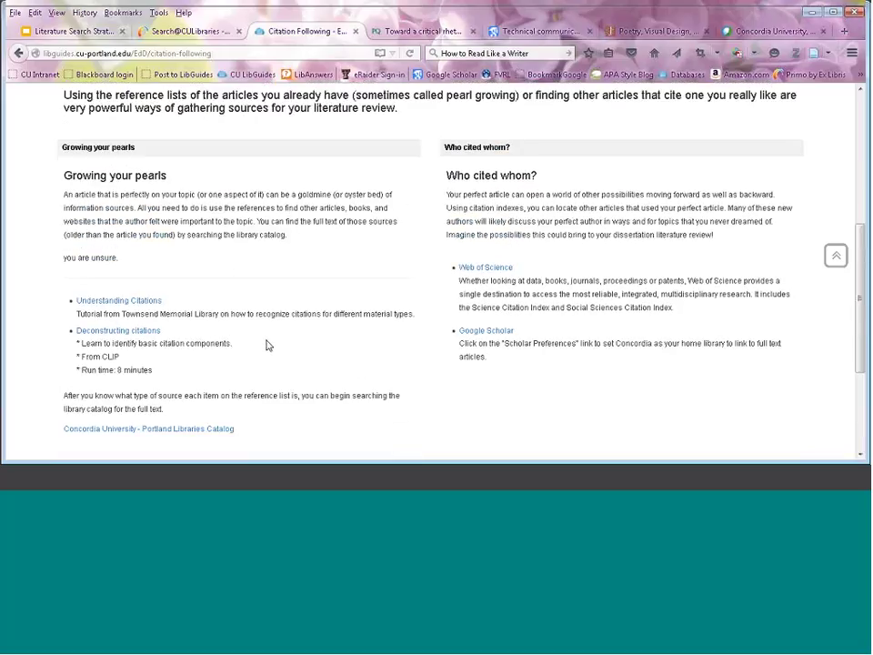
pyautogui.scroll(3, 267, 273)
pyautogui.moveTo(204, 183)
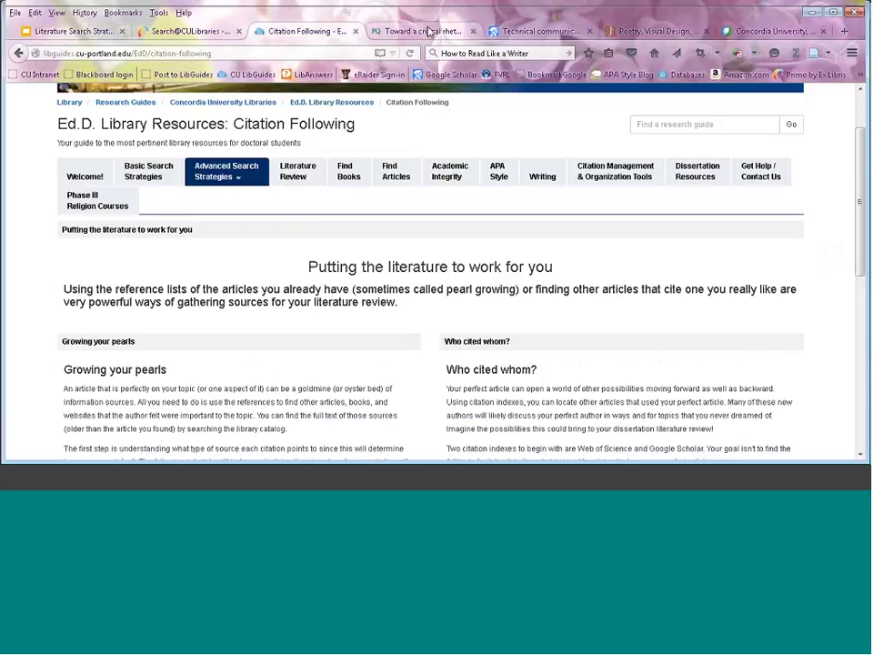
# Open the guide's Citation Management & Organization Tools page and look over the citation managers and organizer it lists.
pyautogui.click(636, 176)
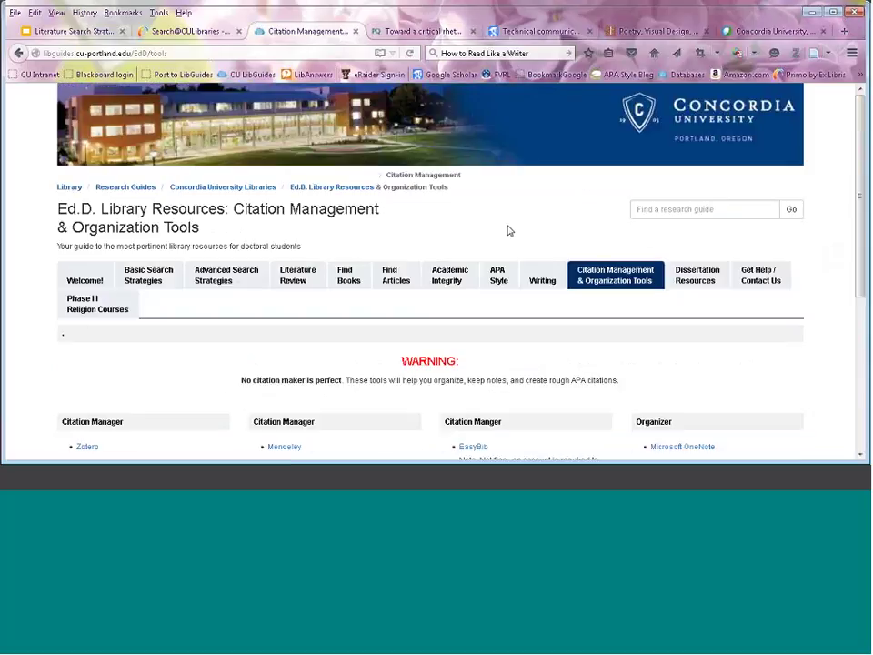
pyautogui.scroll(-3, 509, 230)
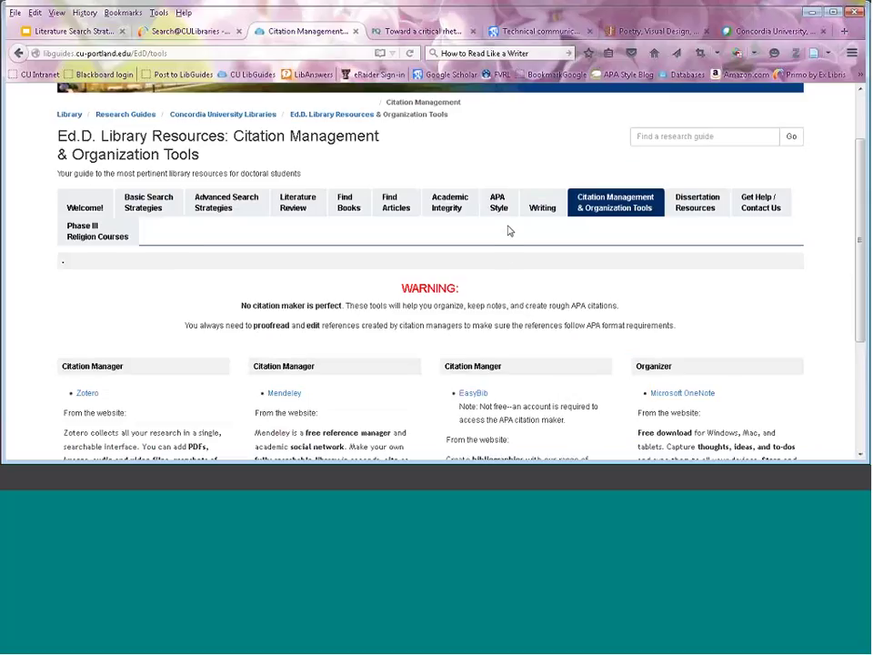
pyautogui.scroll(-1, 509, 231)
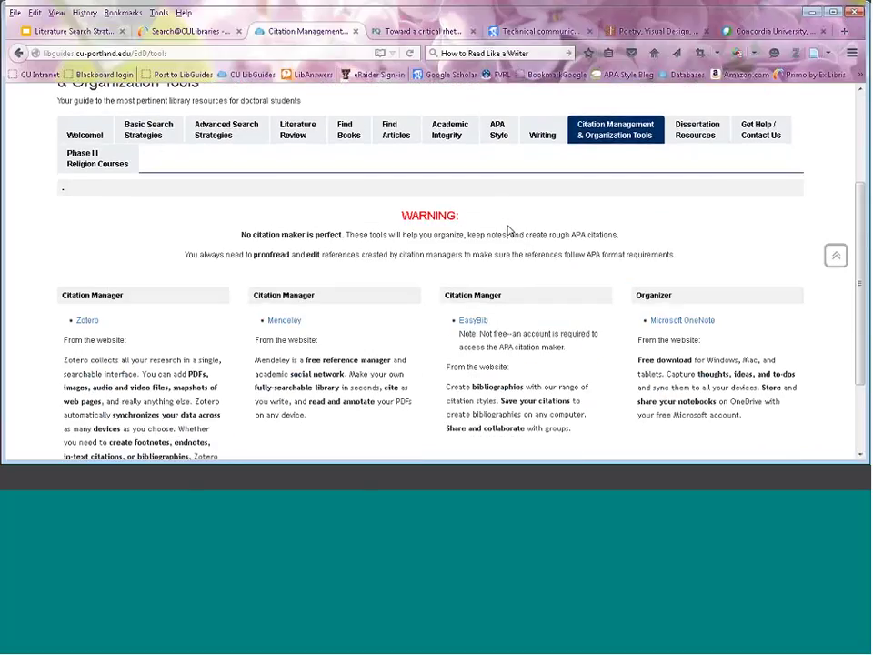
pyautogui.scroll(-2, 509, 231)
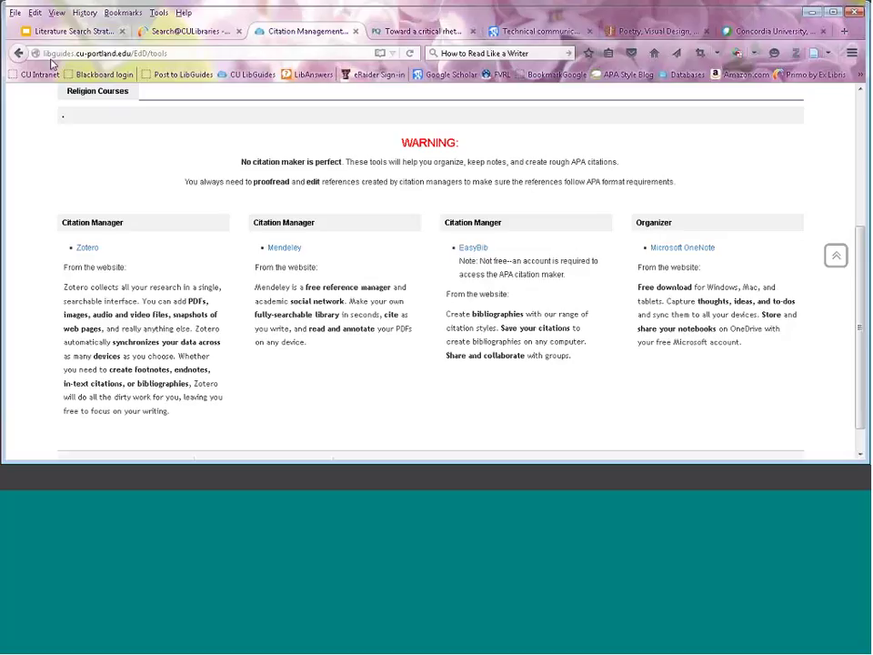
pyautogui.scroll(3, 299, 150)
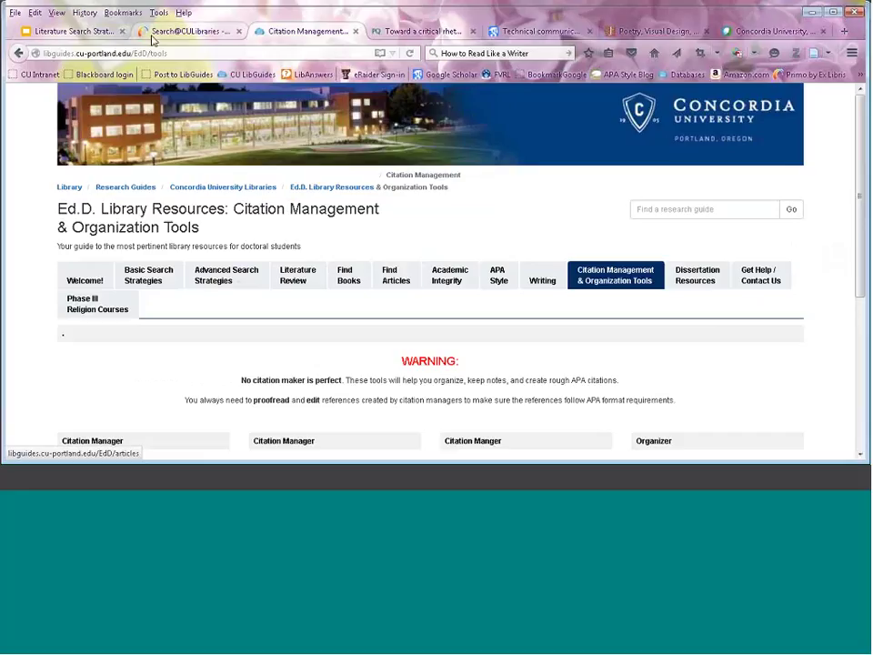
# Show the first catalog result's Interlibrary Loan option, then open "On writing, technical communication, and information technology" from the Google Scholar results.
pyautogui.click(182, 31)
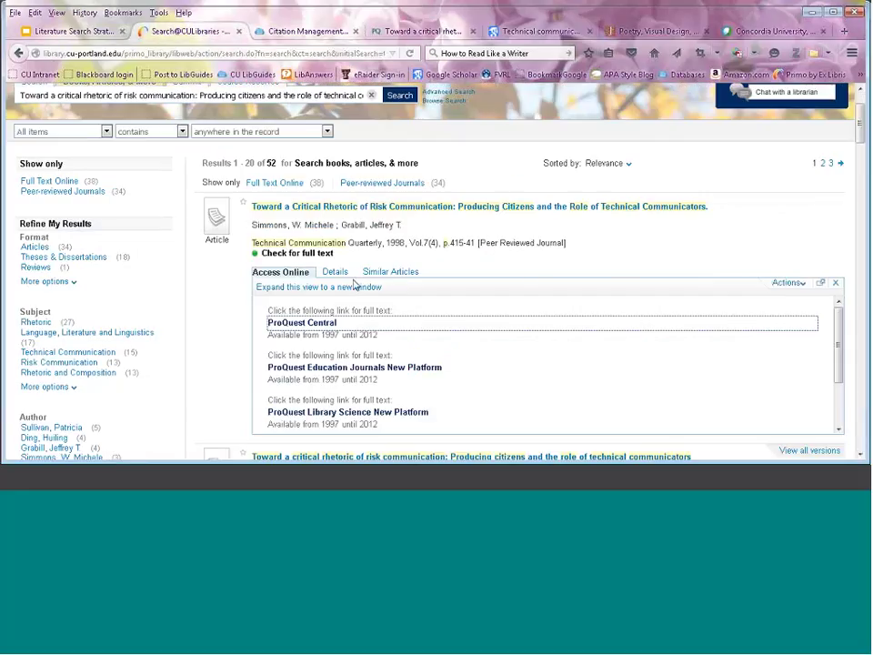
pyautogui.scroll(-5, 352, 282)
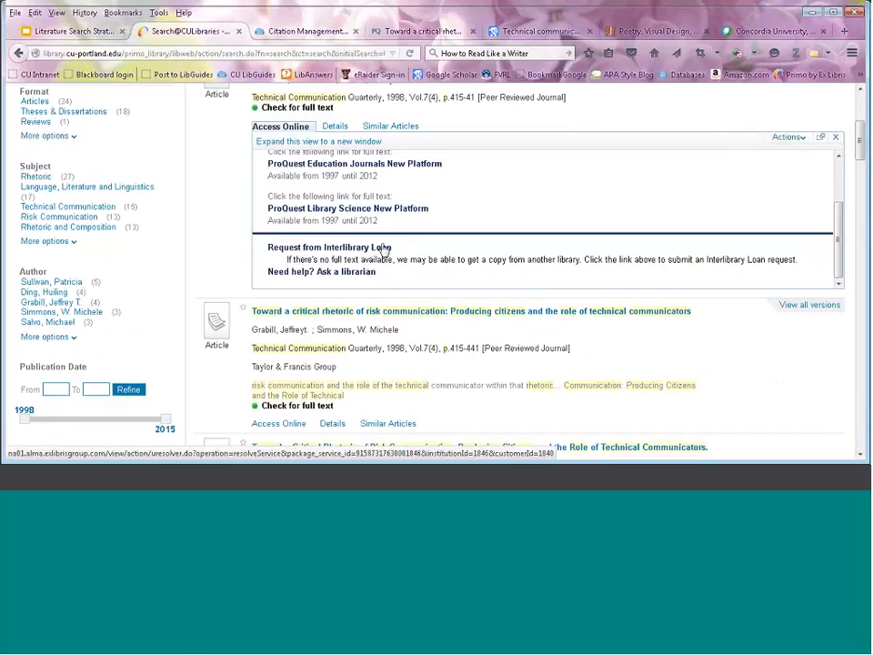
pyautogui.click(538, 31)
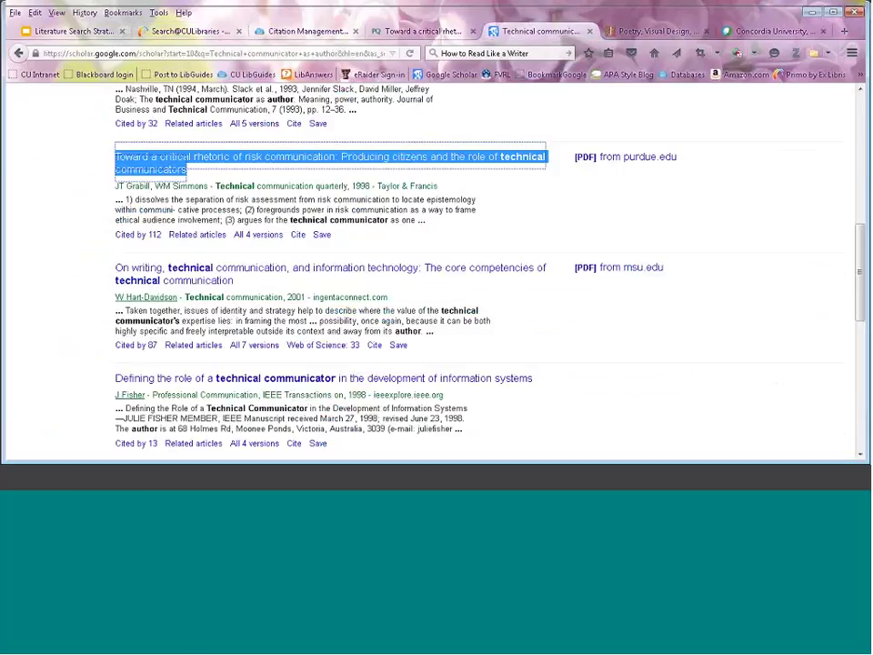
pyautogui.click(313, 280)
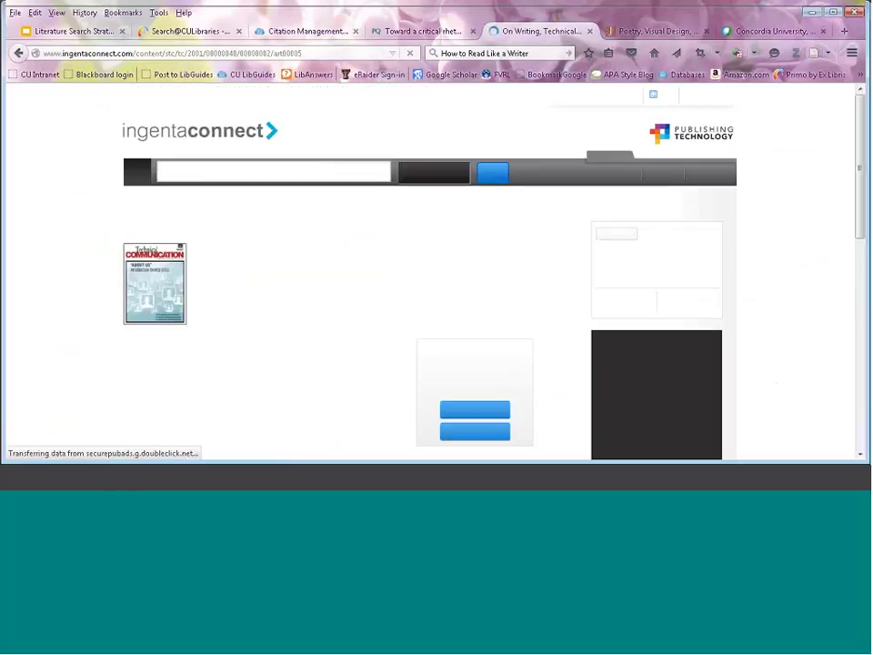
pyautogui.scroll(-1, 345, 275)
pyautogui.scroll(-3, 345, 276)
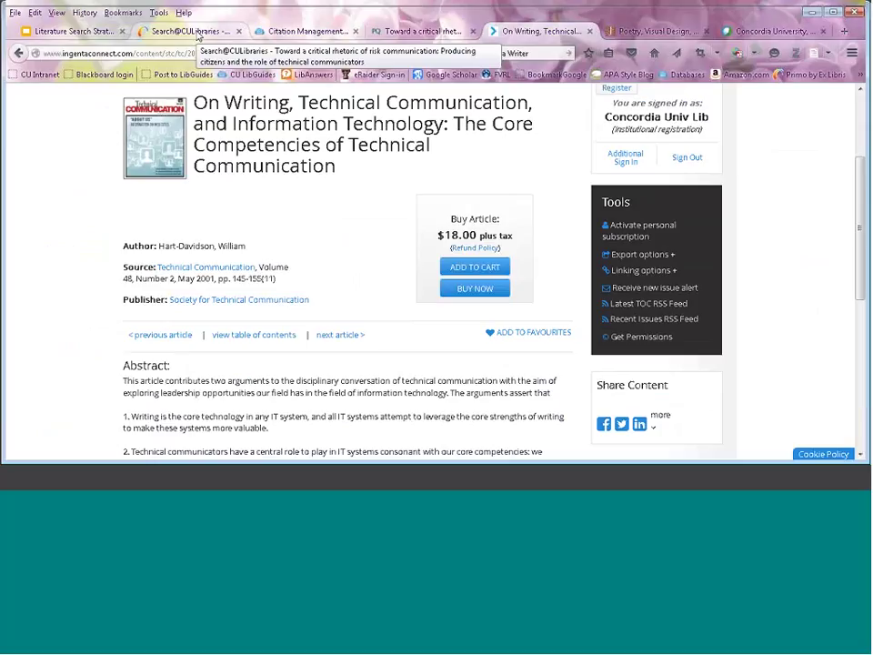
# In the catalog results, expand the requesting options for "Communicating the Risk of Scientific Research" and open its Interlibrary Loan request form.
pyautogui.click(198, 36)
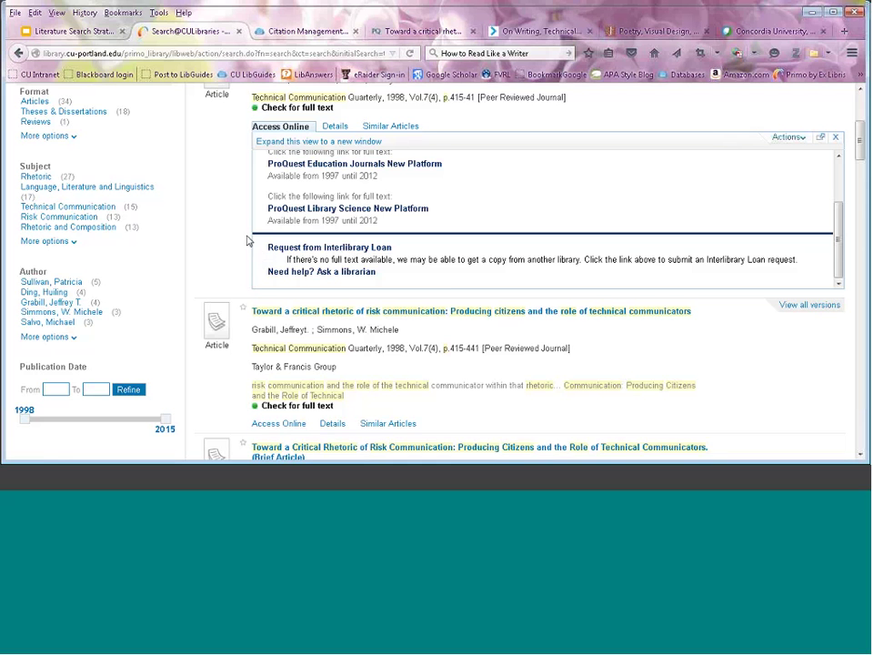
pyautogui.scroll(-7, 245, 240)
pyautogui.scroll(-6, 245, 240)
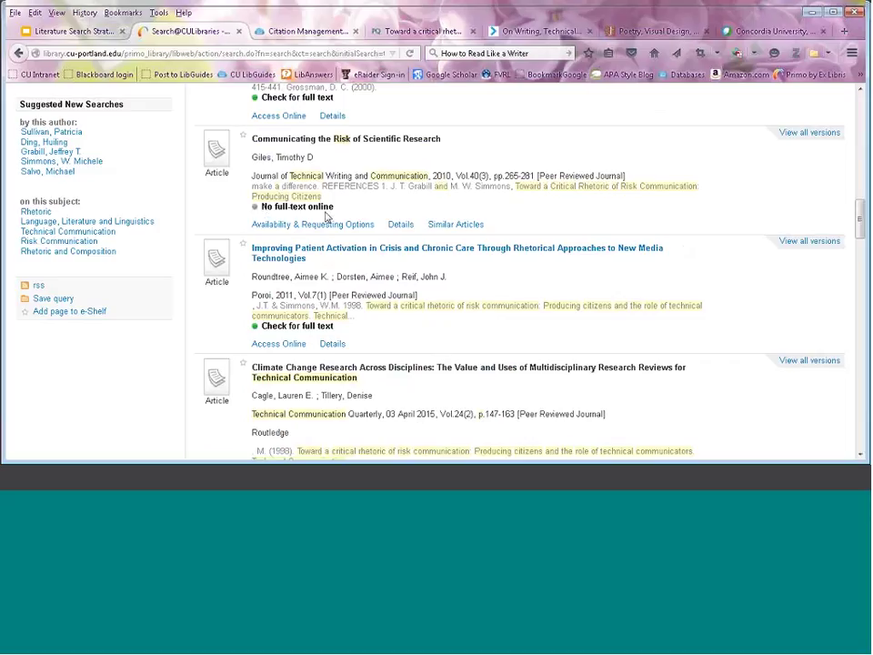
pyautogui.click(329, 228)
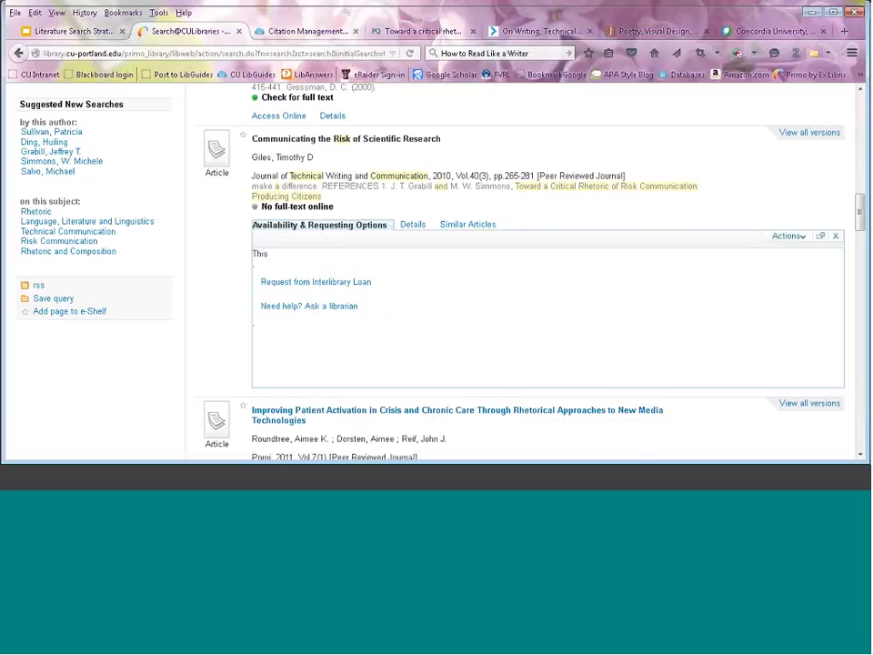
pyautogui.click(339, 283)
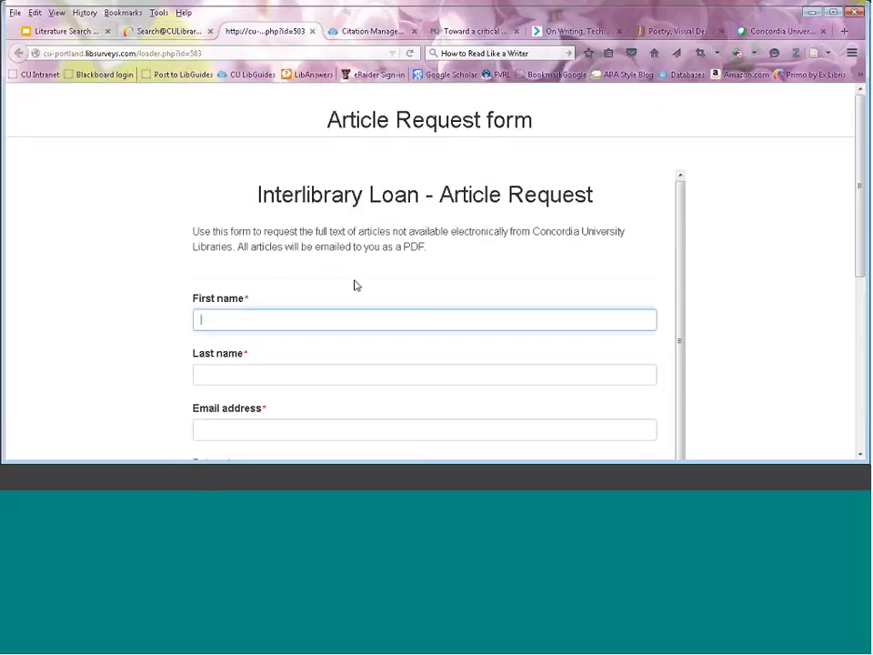
# Review the patron and article fields of the Interlibrary Loan Article Request form.
pyautogui.scroll(-1, 552, 205)
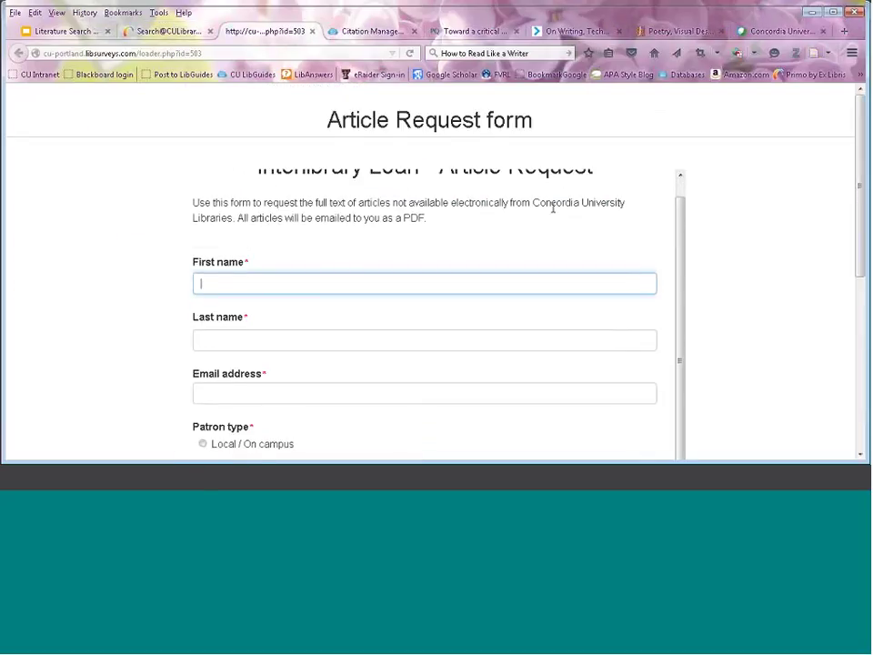
pyautogui.scroll(-3, 551, 208)
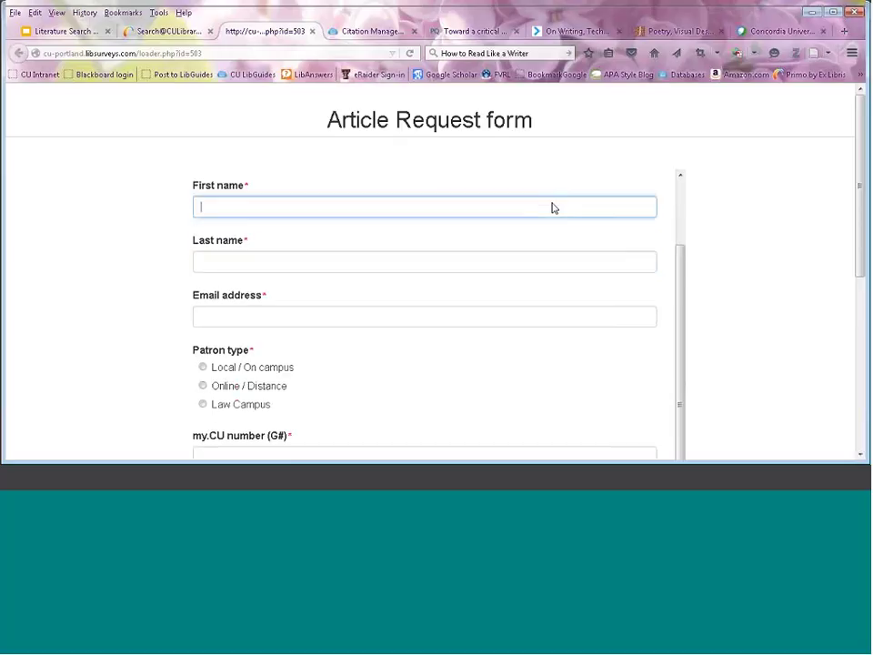
pyautogui.scroll(-5, 552, 208)
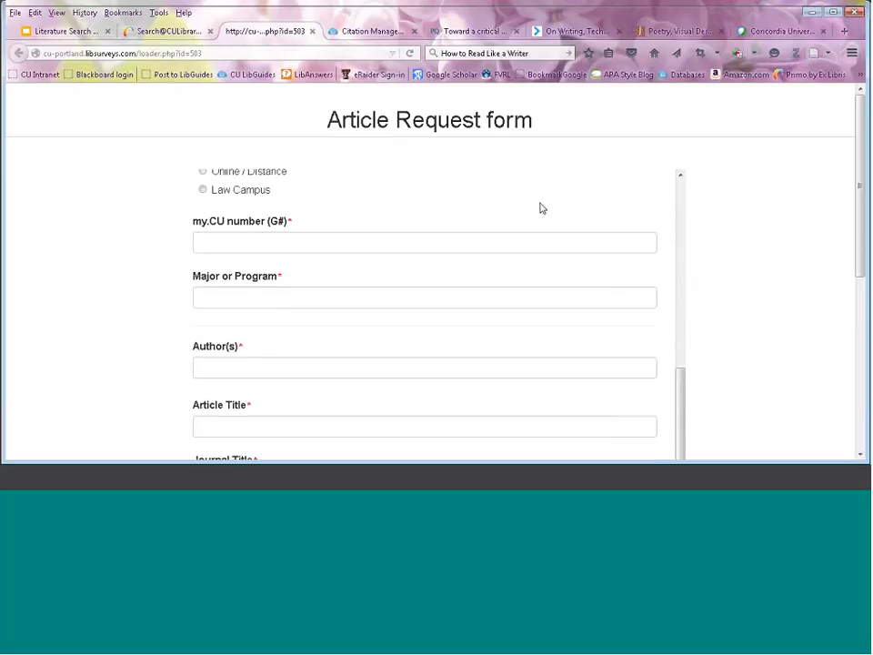
pyautogui.scroll(-1, 538, 204)
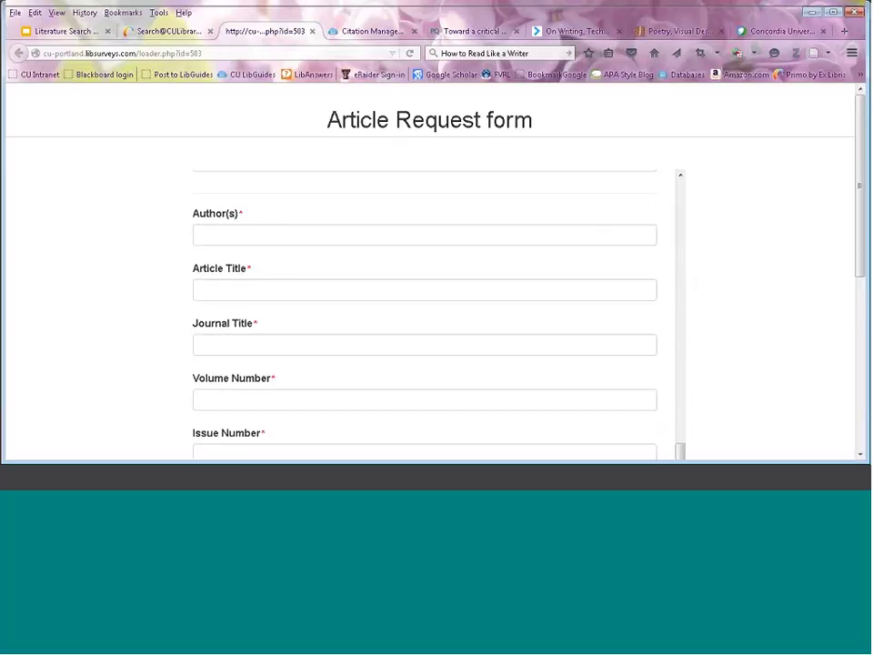
# Return from the request form to the beginning of the Search@CULibraries results list.
pyautogui.click(168, 34)
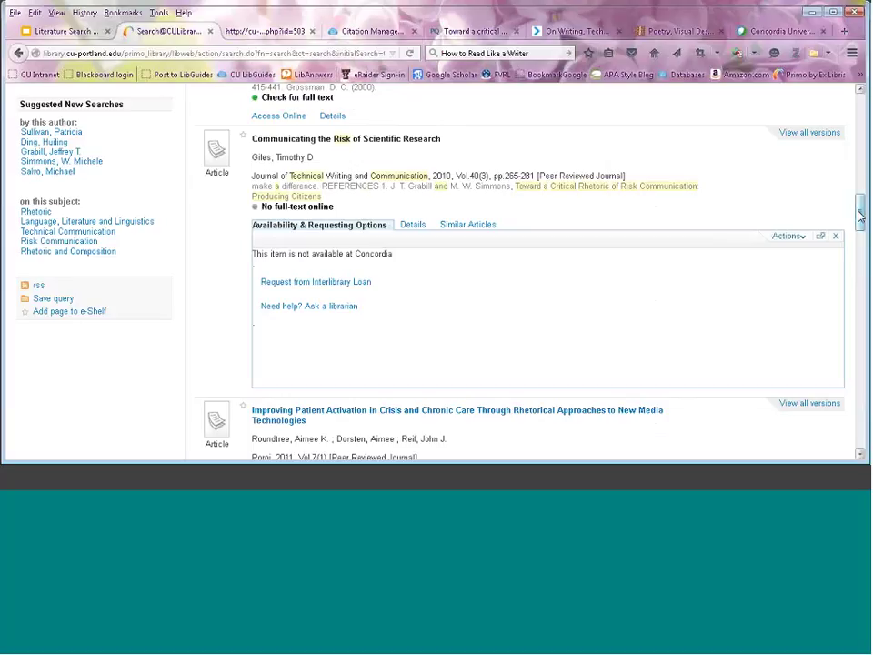
pyautogui.moveTo(859, 216); pyautogui.dragTo(866, 109)
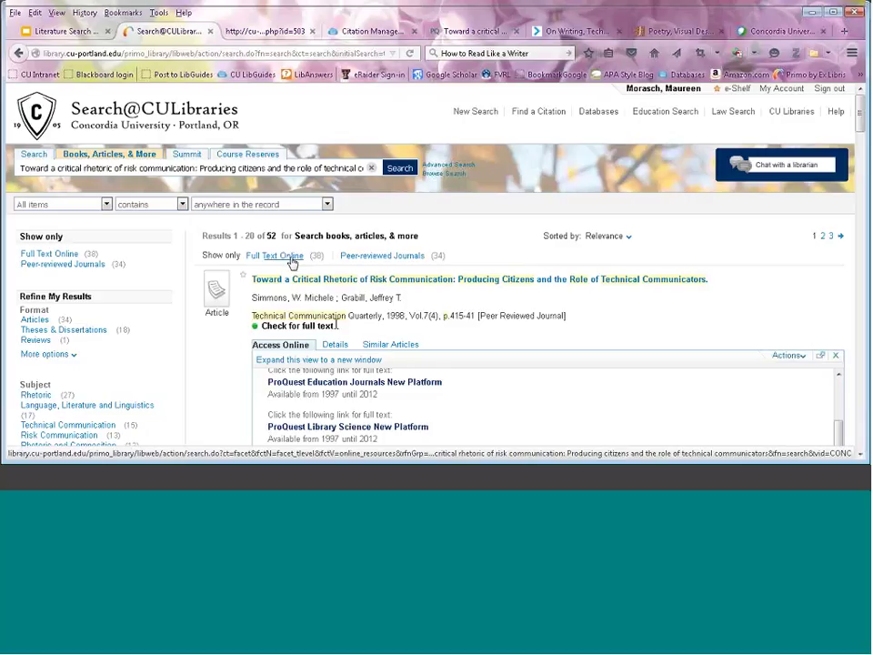
pyautogui.scroll(-2, 400, 312)
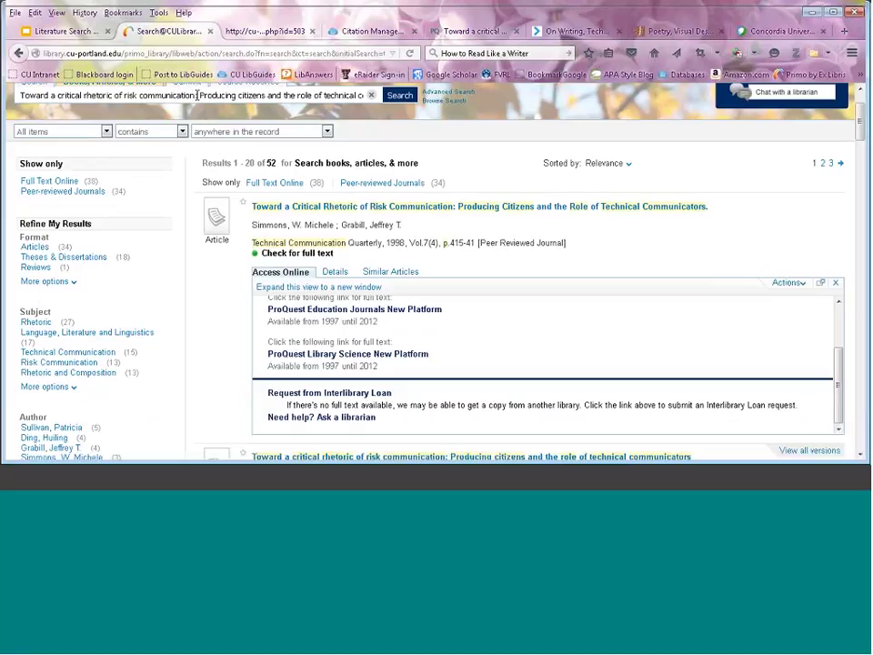
pyautogui.moveTo(194, 97); pyautogui.dragTo(402, 102)
pyautogui.press('Delete')
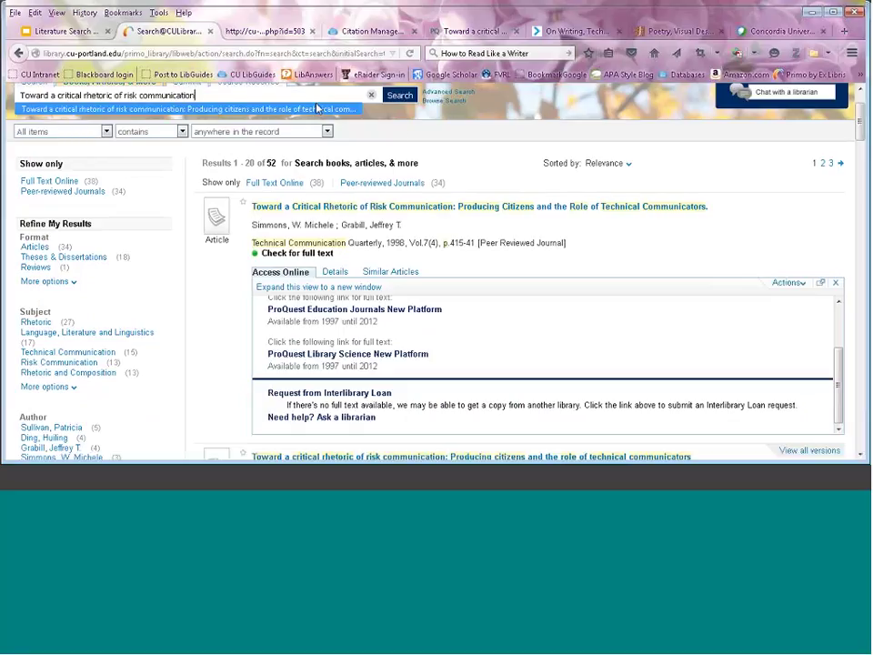
pyautogui.click(89, 114)
pyautogui.click(400, 94)
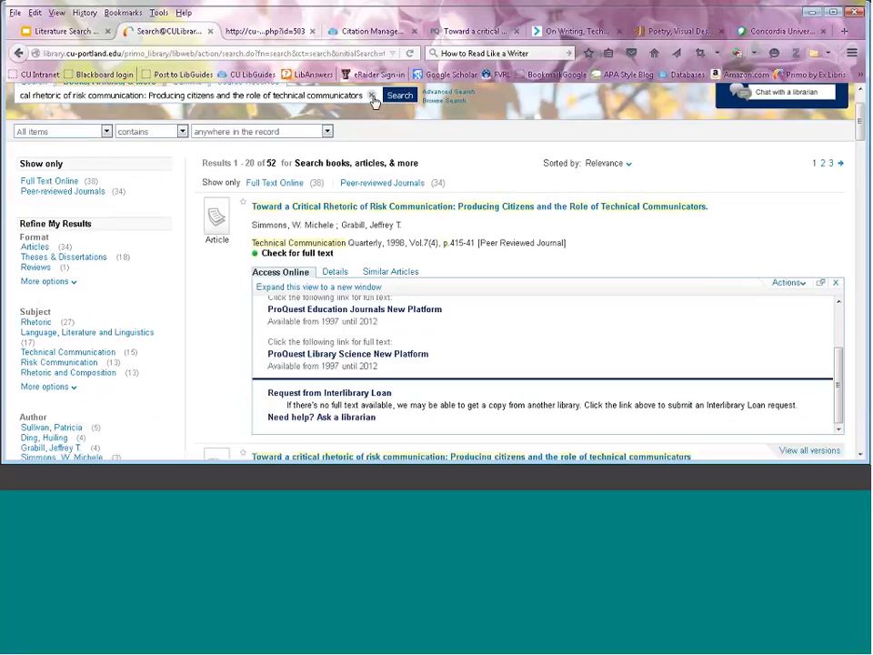
# Search the Books, Articles, & More scope of the library catalog for "technical communication".
pyautogui.click(191, 169)
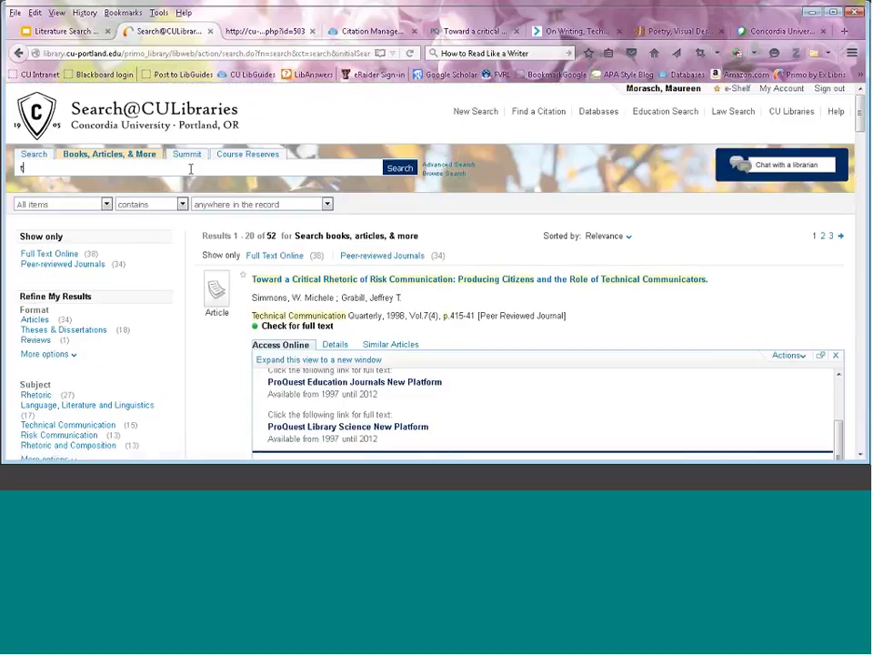
pyautogui.write('tech')
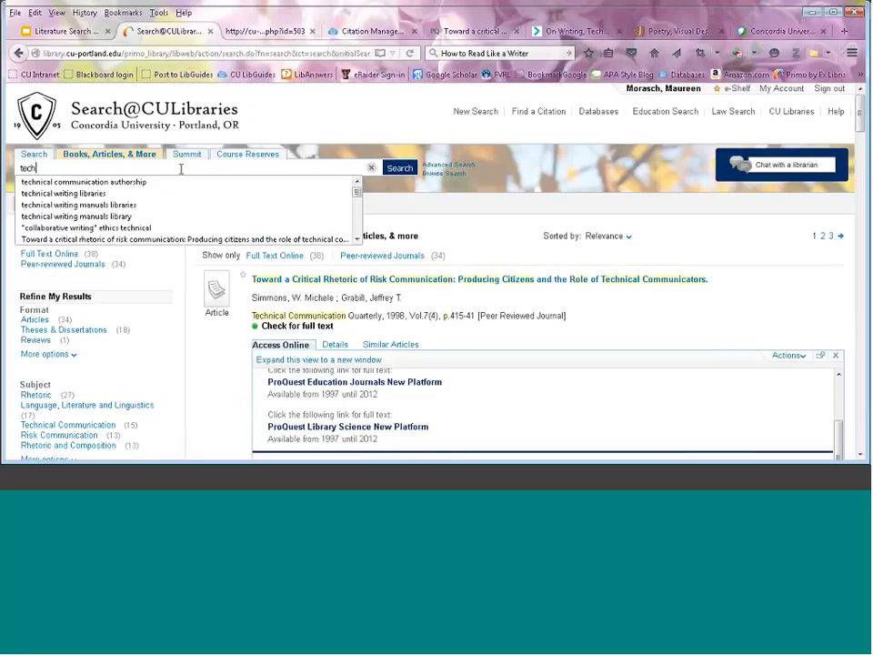
pyautogui.click(90, 184)
pyautogui.press('BackSpace')
pyautogui.press('BackSpace')
pyautogui.press('BackSpace')
pyautogui.press('BackSpace')
pyautogui.press('BackSpace')
pyautogui.press('BackSpace')
pyautogui.press('BackSpace')
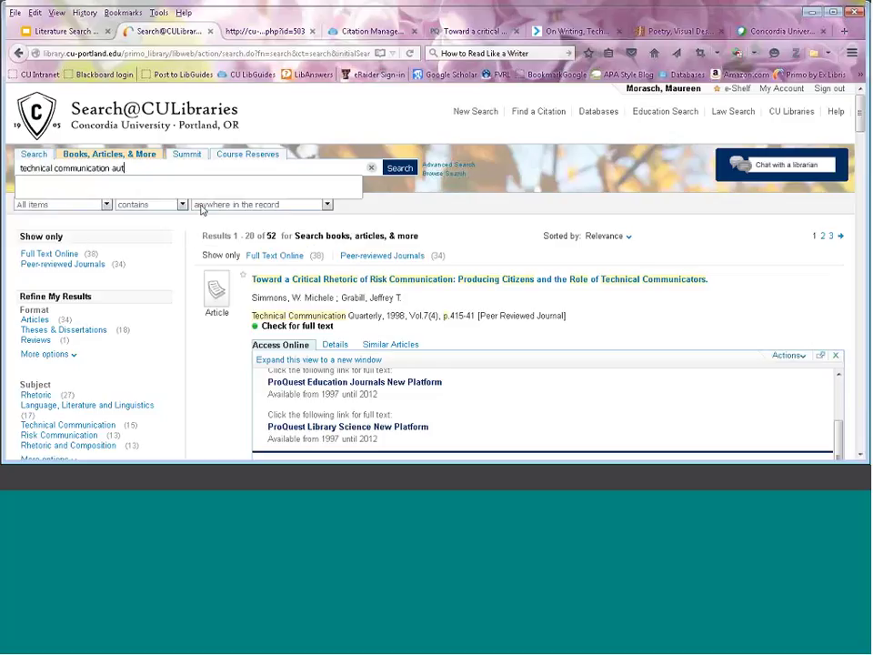
pyautogui.press('BackSpace')
pyautogui.press('BackSpace')
pyautogui.press('BackSpace')
pyautogui.press('Return')
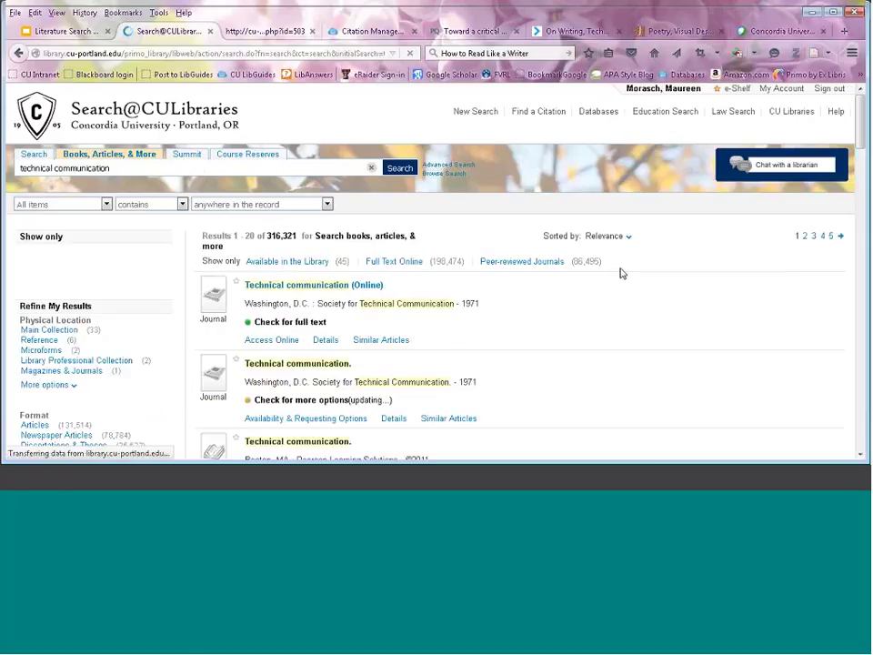
# Look through the formats and availability of the items in the "technical communication" results list.
pyautogui.scroll(-2, 178, 335)
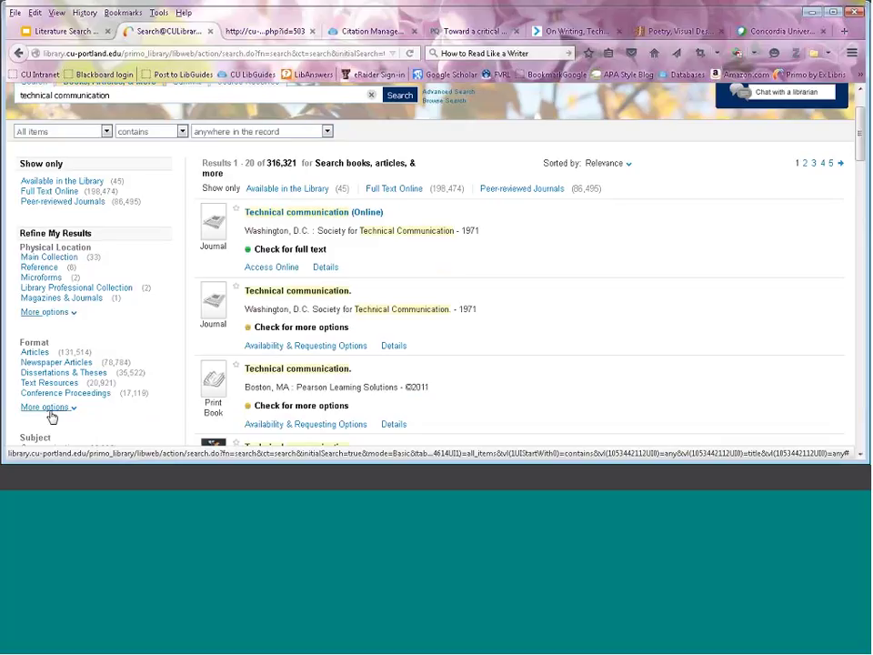
pyautogui.scroll(-5, 542, 364)
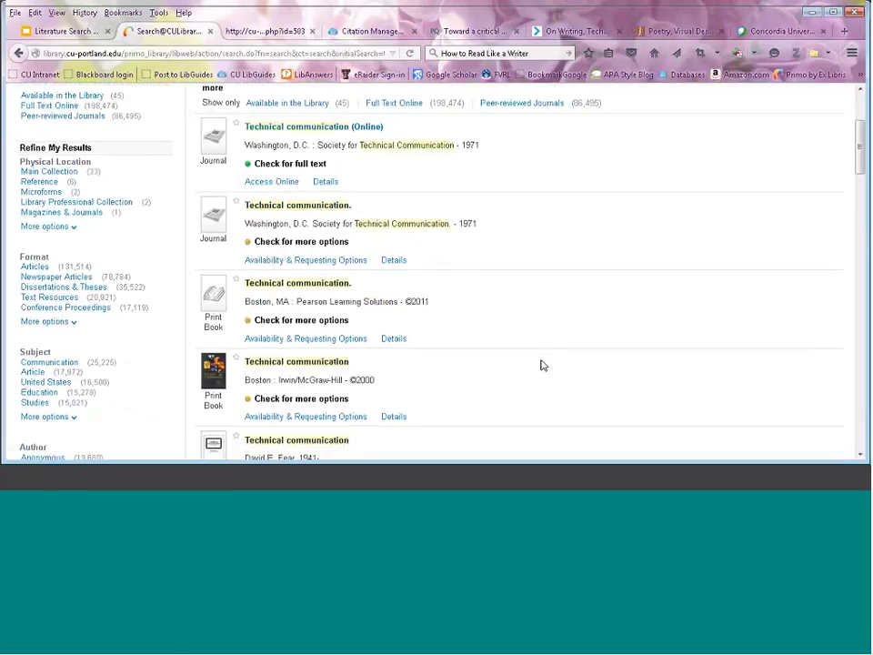
pyautogui.scroll(-7, 542, 364)
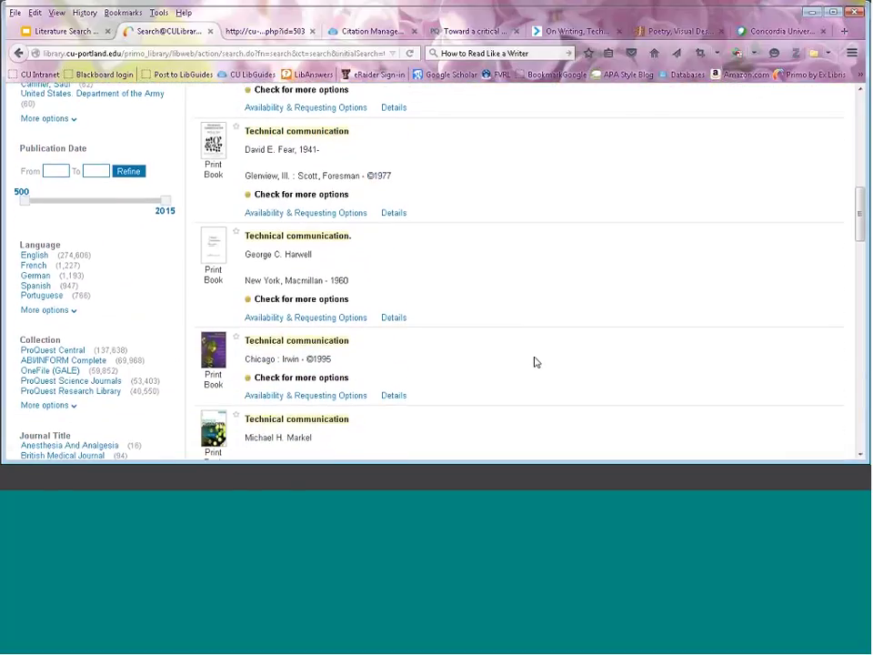
pyautogui.scroll(-1, 536, 362)
pyautogui.scroll(-5, 533, 354)
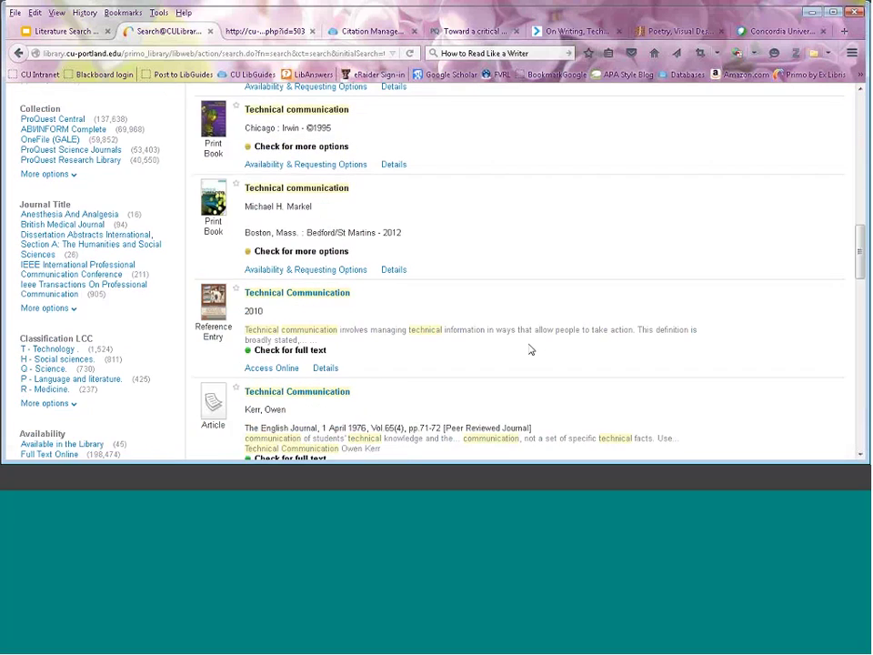
pyautogui.scroll(-7, 530, 350)
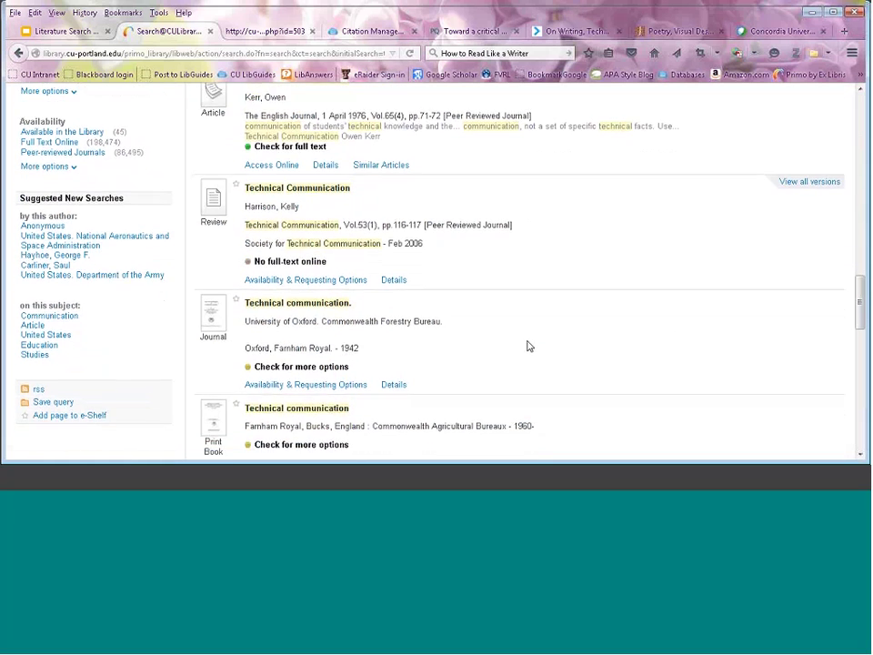
pyautogui.scroll(10, 587, 427)
pyautogui.scroll(10, 573, 382)
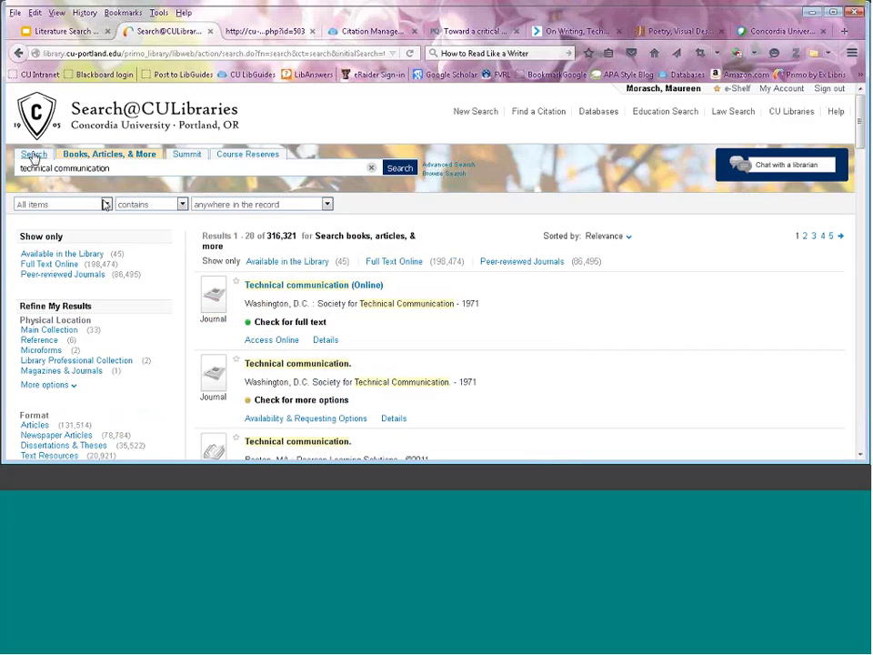
# Limit the "technical communication" search to the CU Library Catalog and browse its first results.
pyautogui.click(33, 157)
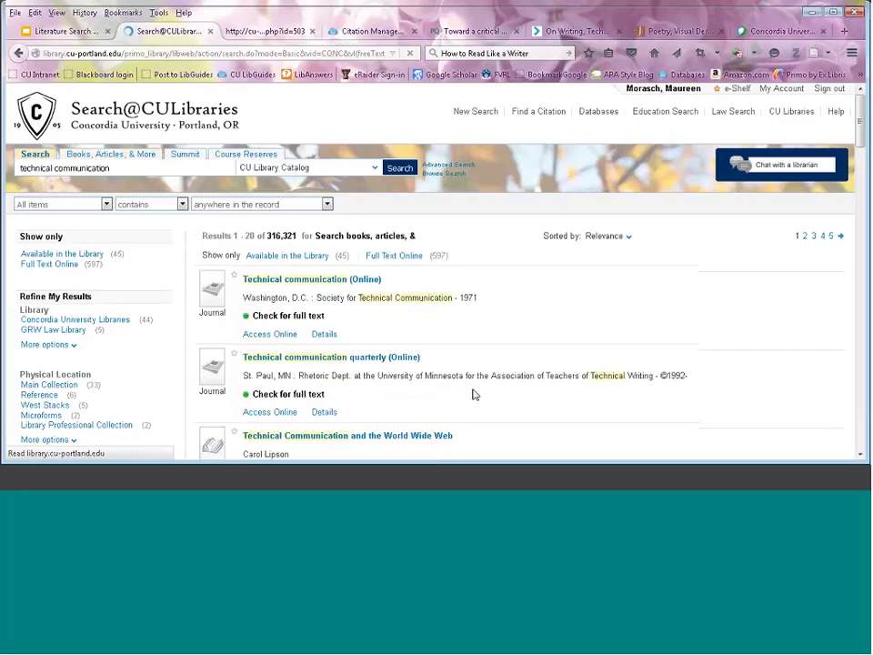
pyautogui.scroll(-5, 498, 325)
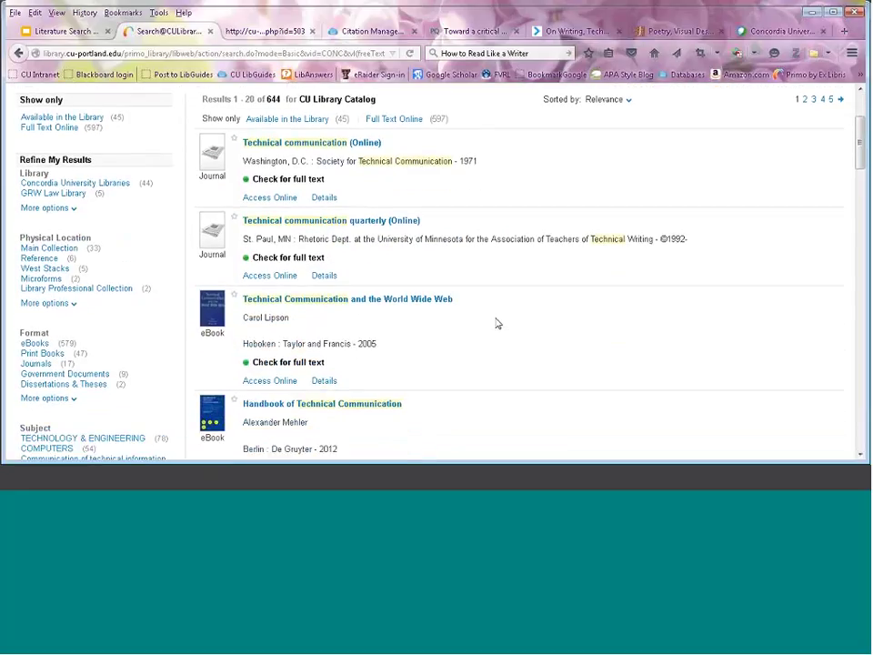
pyautogui.scroll(-1, 498, 323)
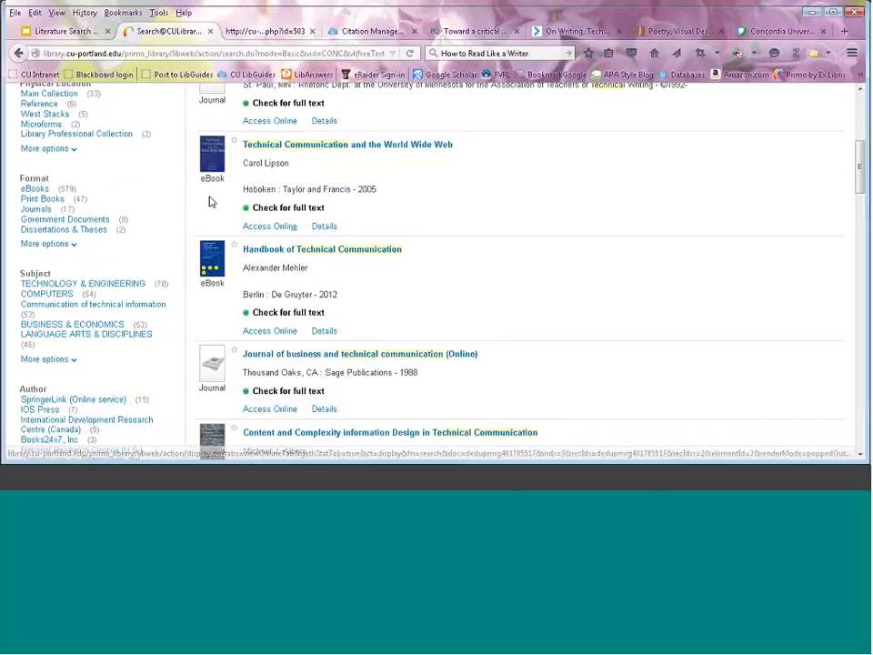
# View the eBook "Technical Communication and the World Wide Web" through its EBSCOhost Ebooks full-text link, then close the record.
pyautogui.moveTo(196, 186); pyautogui.dragTo(234, 205)
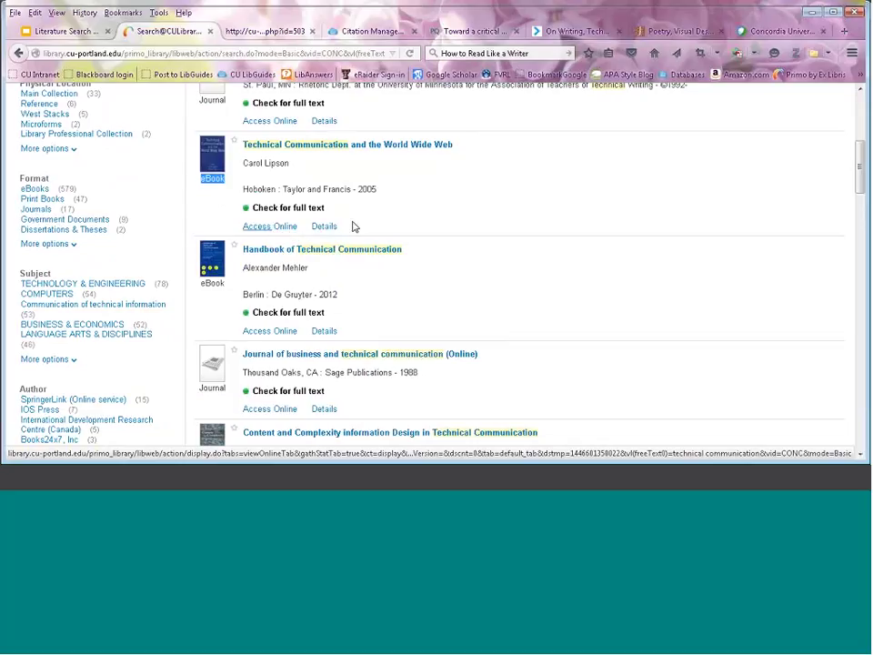
pyautogui.click(273, 227)
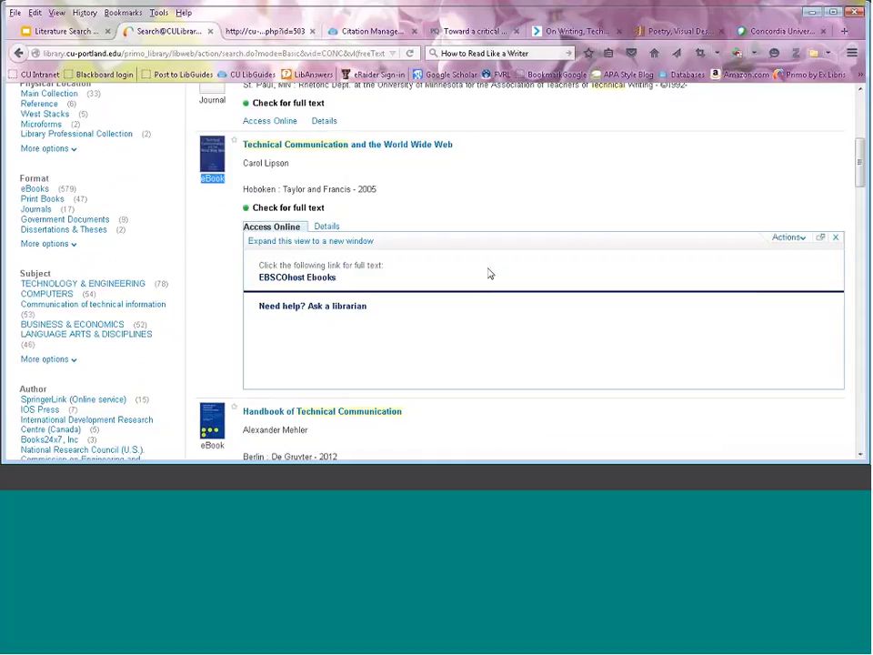
pyautogui.click(297, 279)
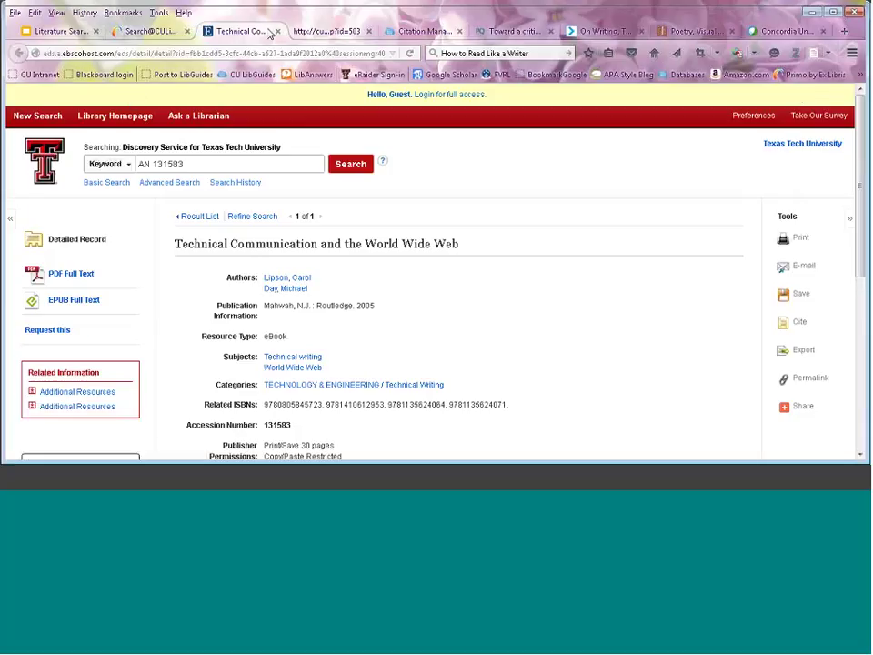
pyautogui.hotkey('ctrl', 'w')
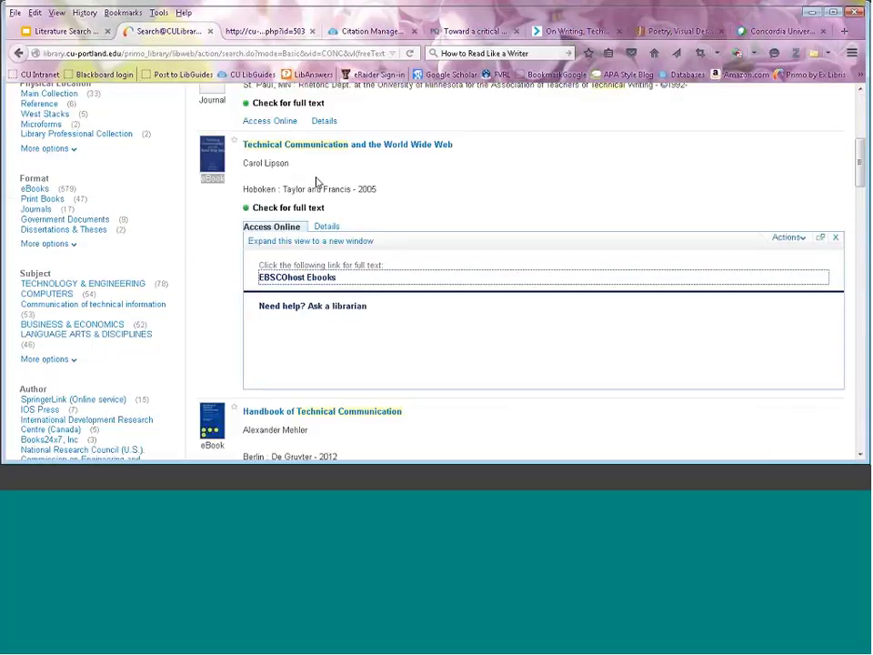
# Try the EBSCOhost Academic eBook Collection full-text link for "Handbook of Technical Communication", then close the page it opens.
pyautogui.scroll(-8, 316, 181)
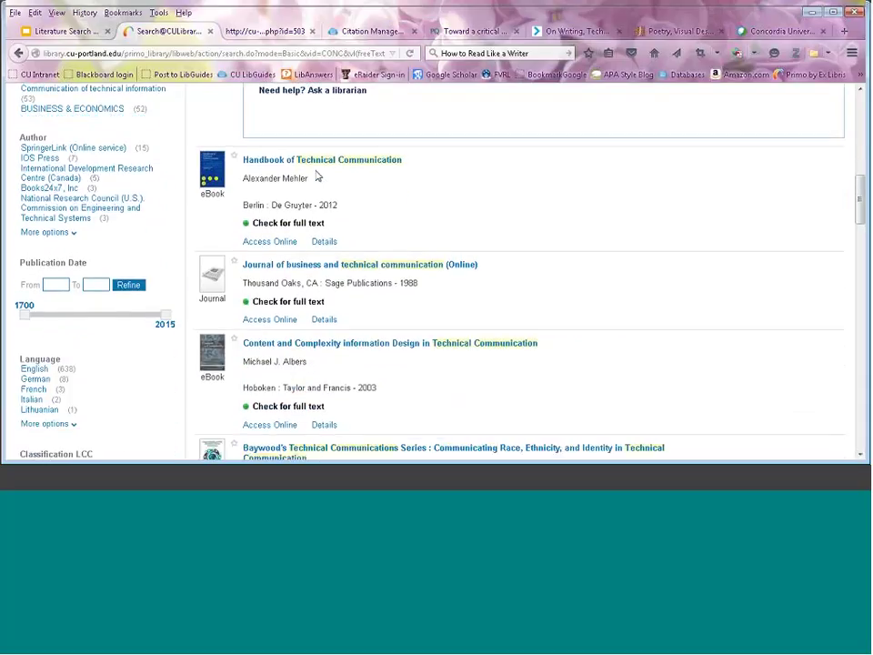
pyautogui.scroll(2, 310, 173)
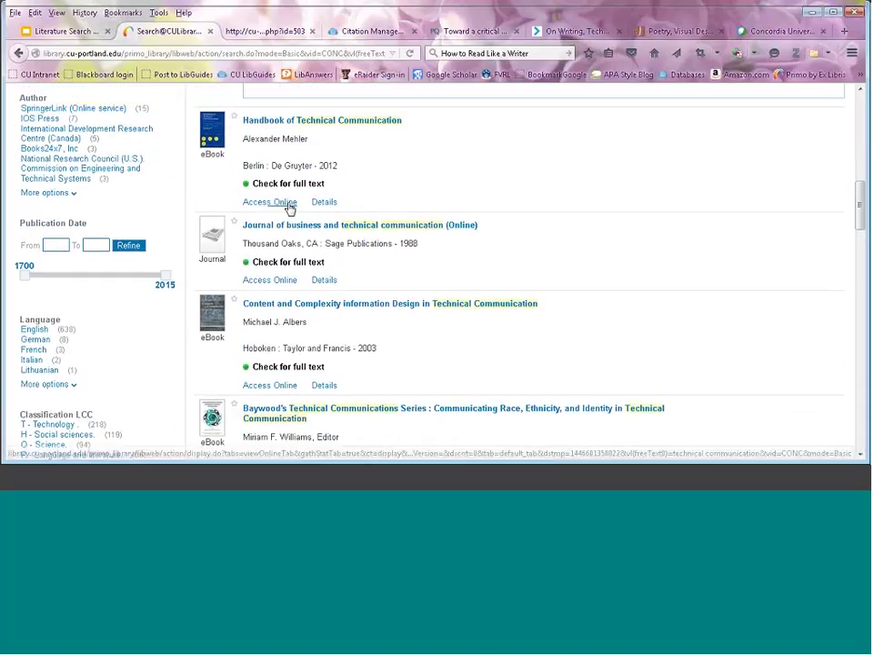
pyautogui.click(289, 208)
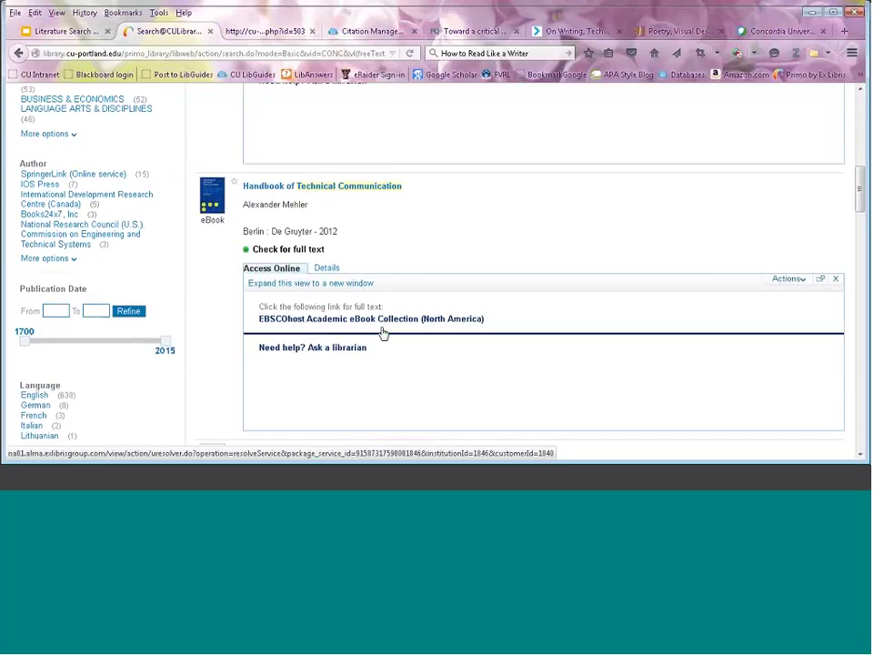
pyautogui.click(382, 329)
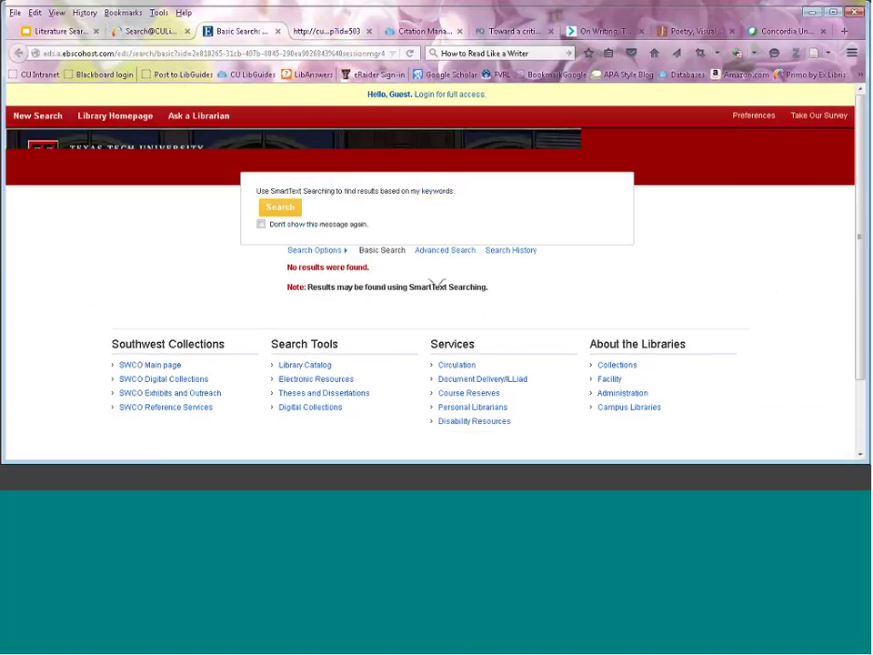
pyautogui.click(277, 31)
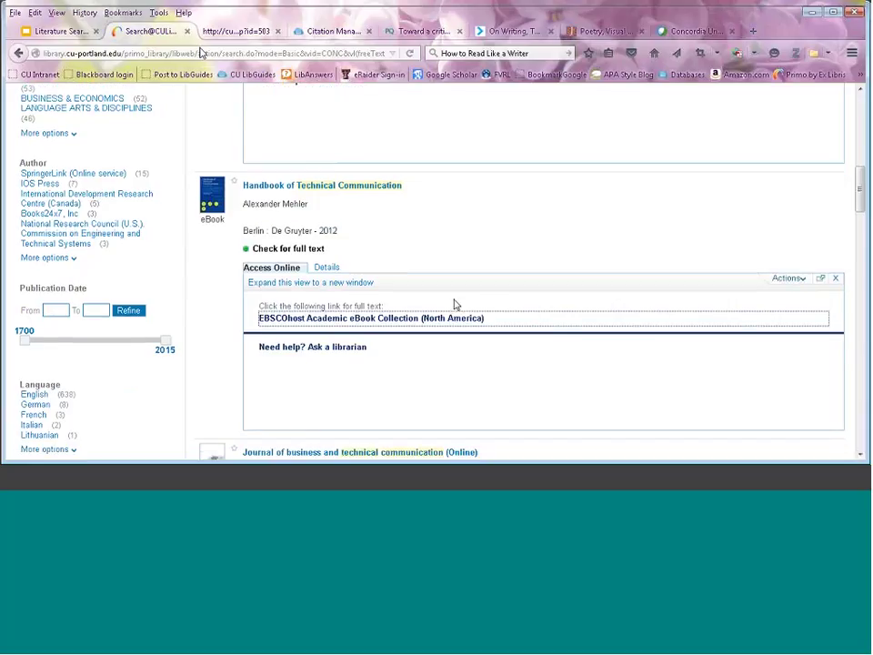
# Open the Baywood's Technical Communications Series eBook on race, ethnicity, and identity through its ebrary Academic Complete link.
pyautogui.scroll(-9, 456, 304)
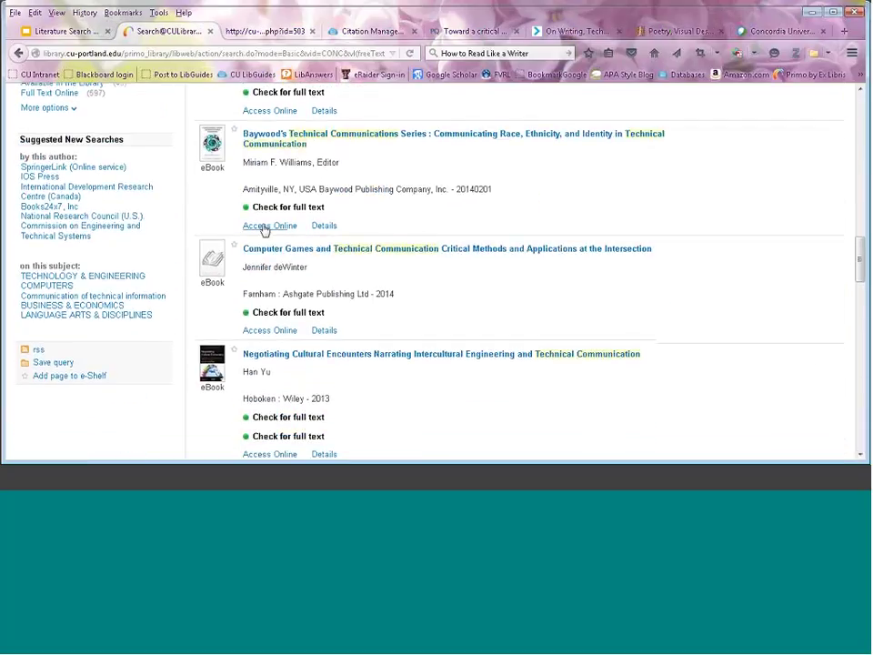
pyautogui.click(263, 229)
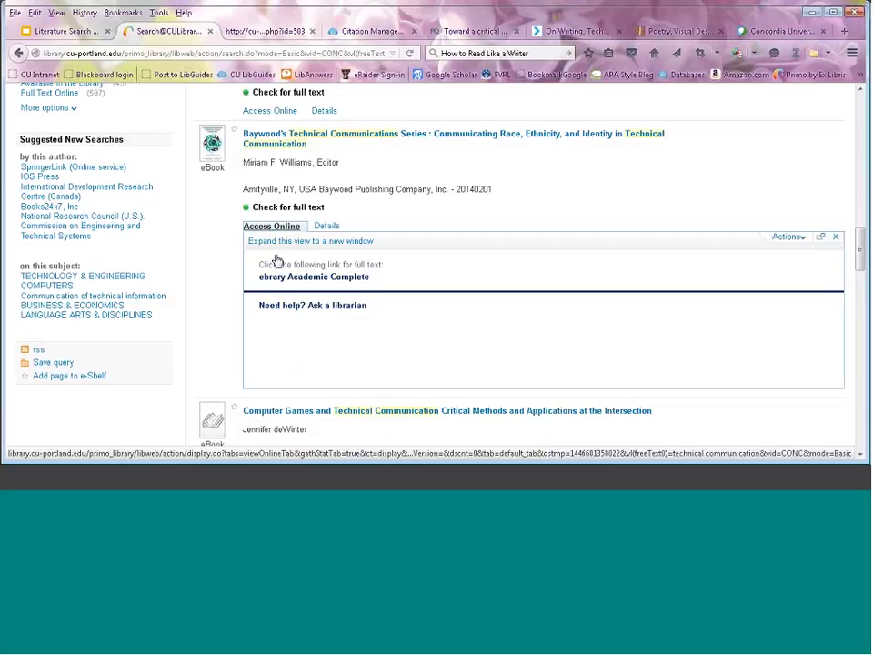
pyautogui.click(316, 277)
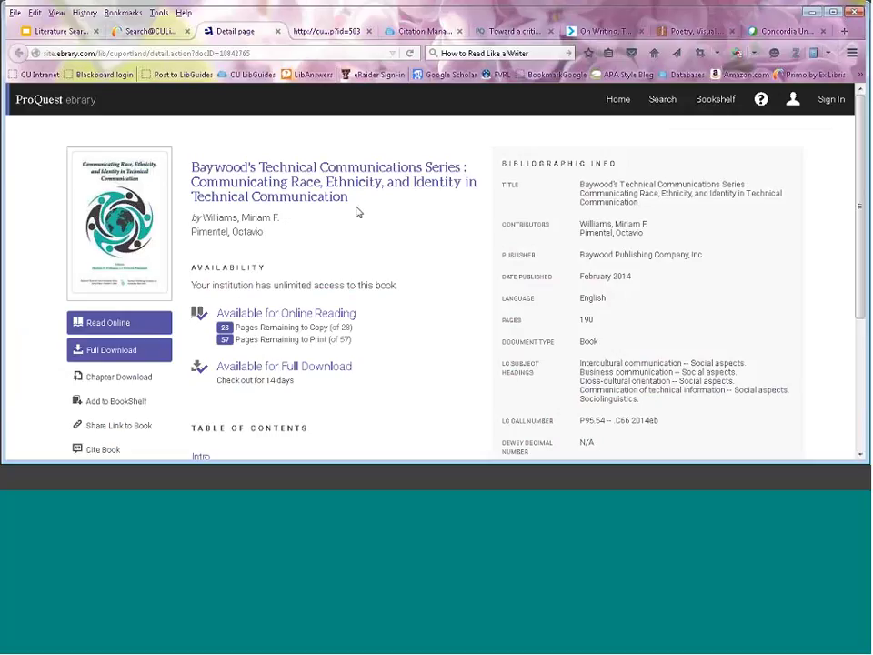
# Expand the "Communicating Race, Ethnicity, and Identity in Technical Communication" entry in the eBook's table of contents.
pyautogui.scroll(-2, 357, 213)
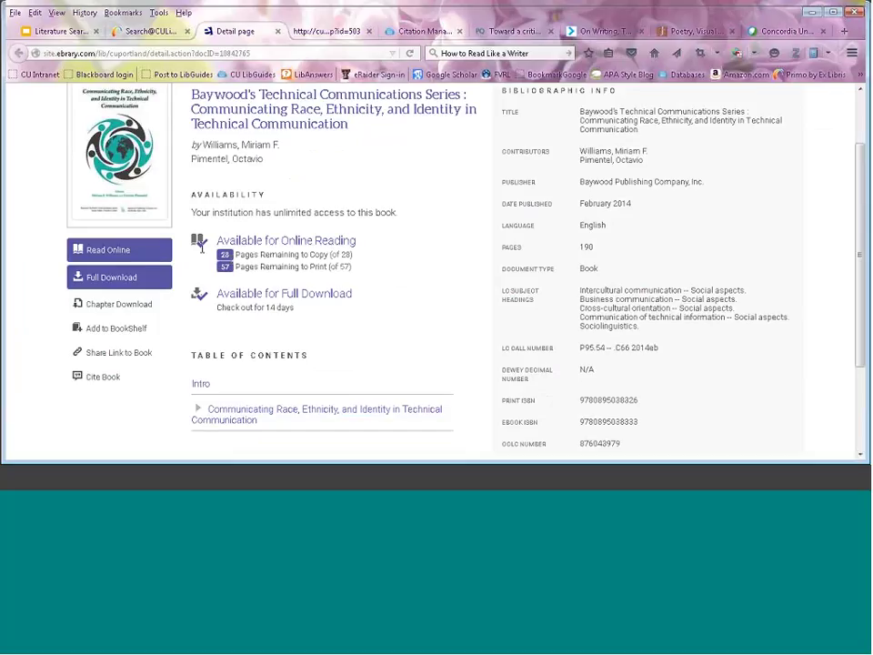
pyautogui.scroll(-1, 436, 243)
pyautogui.scroll(-3, 435, 244)
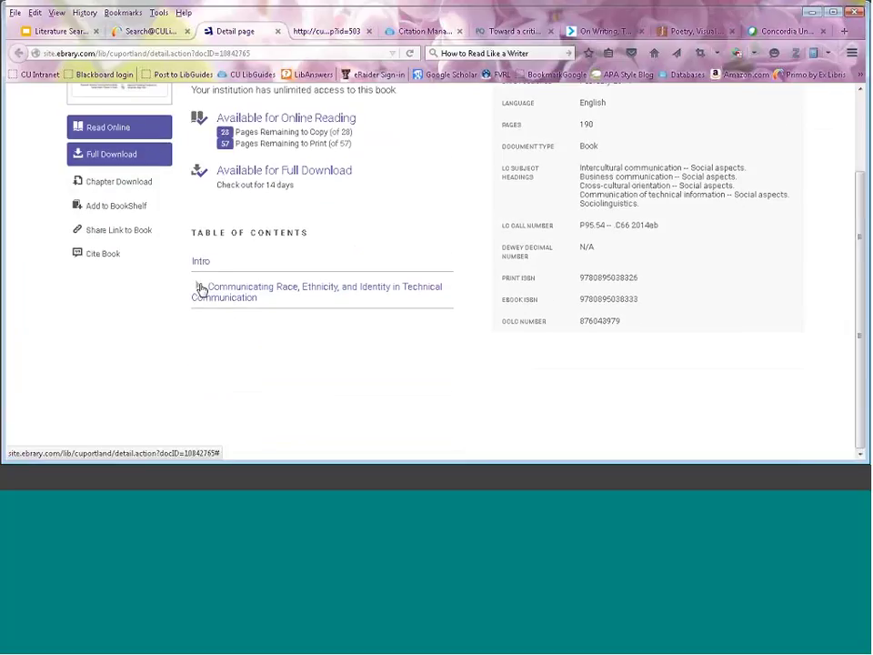
pyautogui.click(199, 287)
pyautogui.scroll(-2, 410, 234)
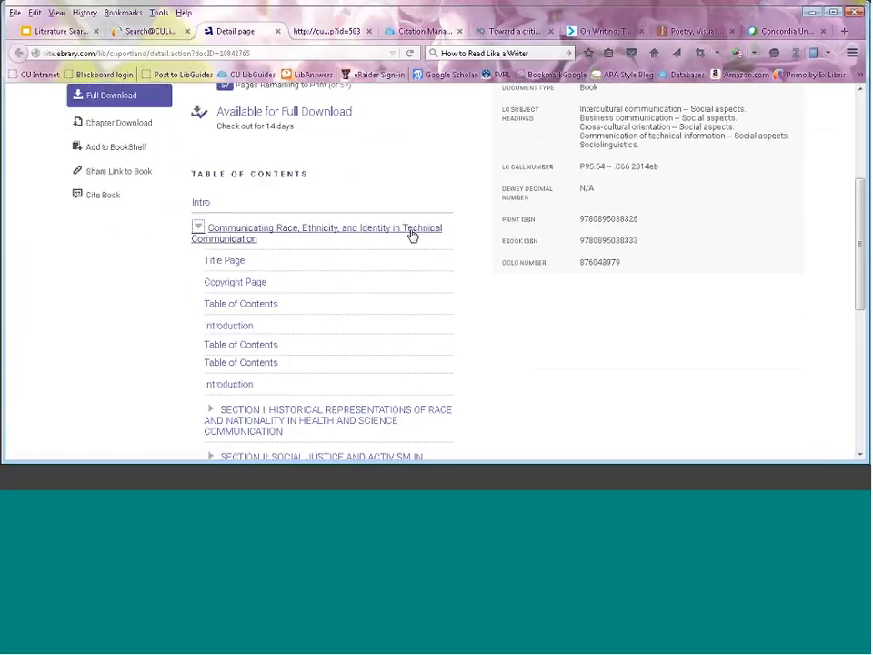
# Review the eBook's bibliographic information, chapter sections, and online reading and download availability.
pyautogui.scroll(8, 410, 234)
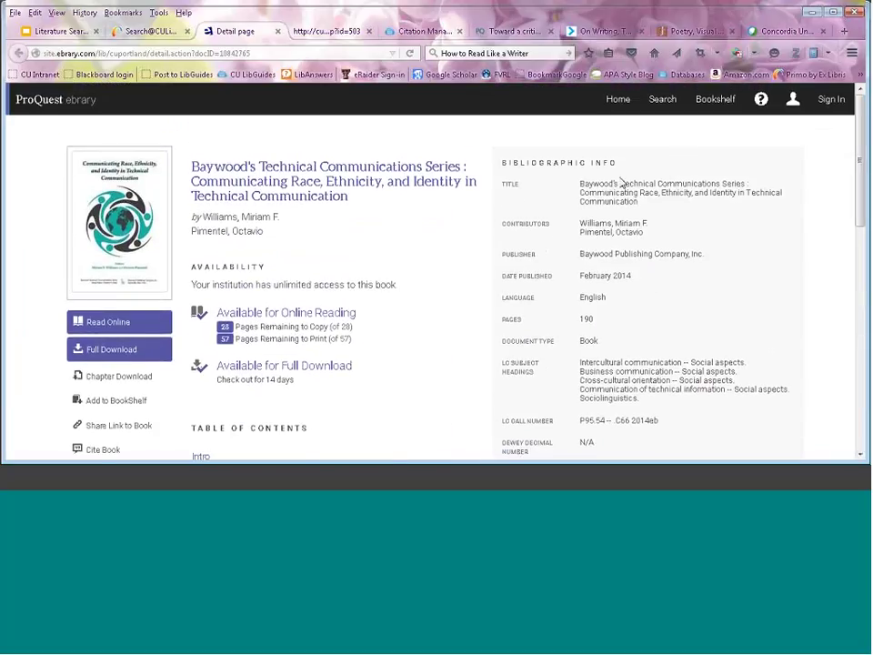
pyautogui.scroll(-2, 621, 178)
pyautogui.scroll(-10, 622, 273)
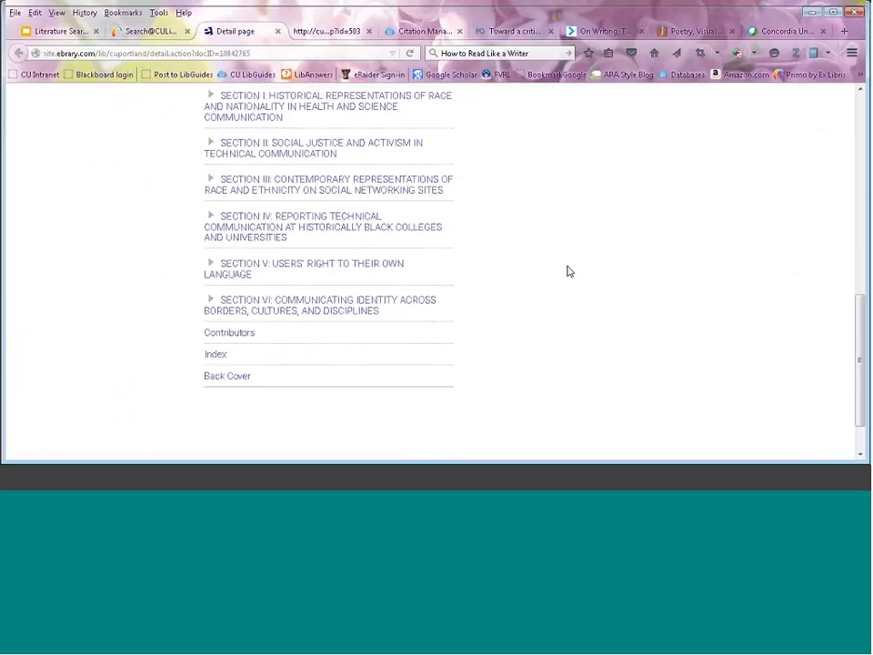
pyautogui.scroll(2, 569, 271)
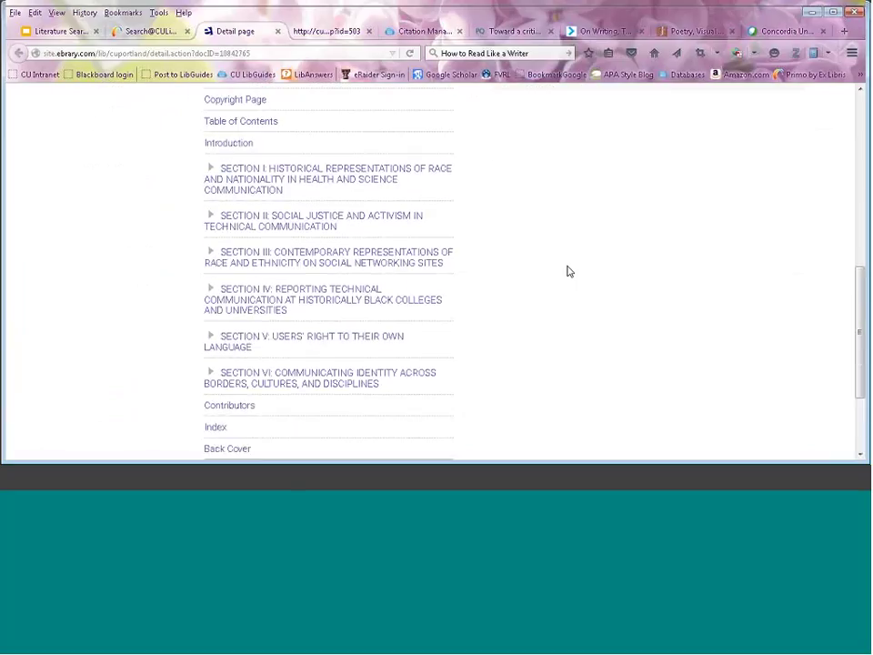
pyautogui.scroll(4, 568, 271)
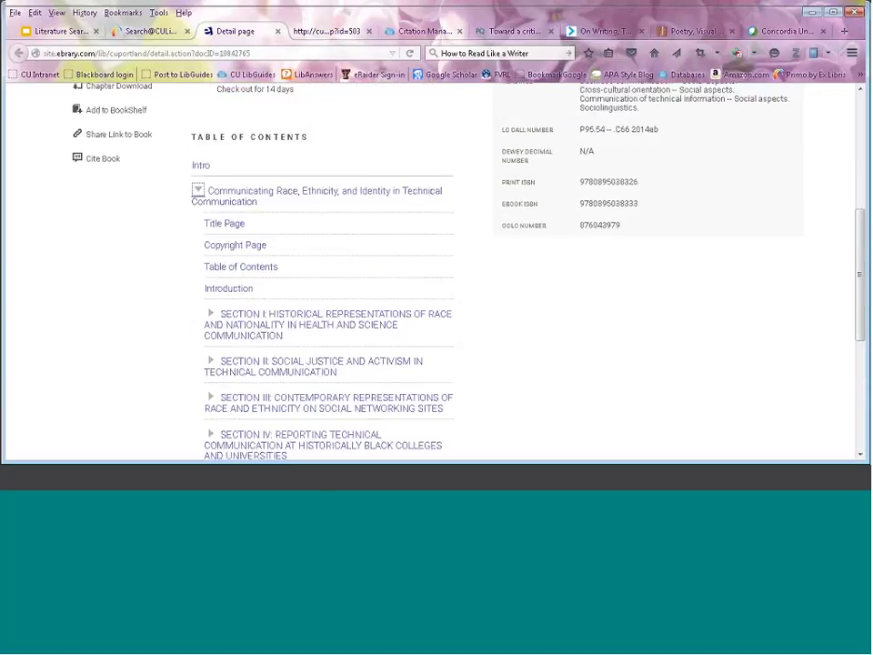
pyautogui.scroll(4, 413, 269)
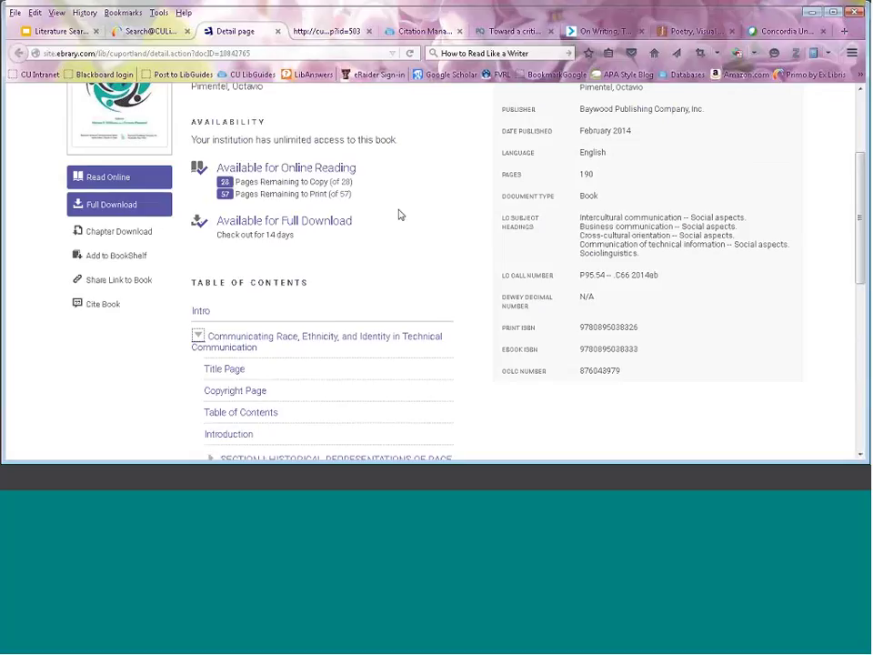
pyautogui.scroll(2, 394, 247)
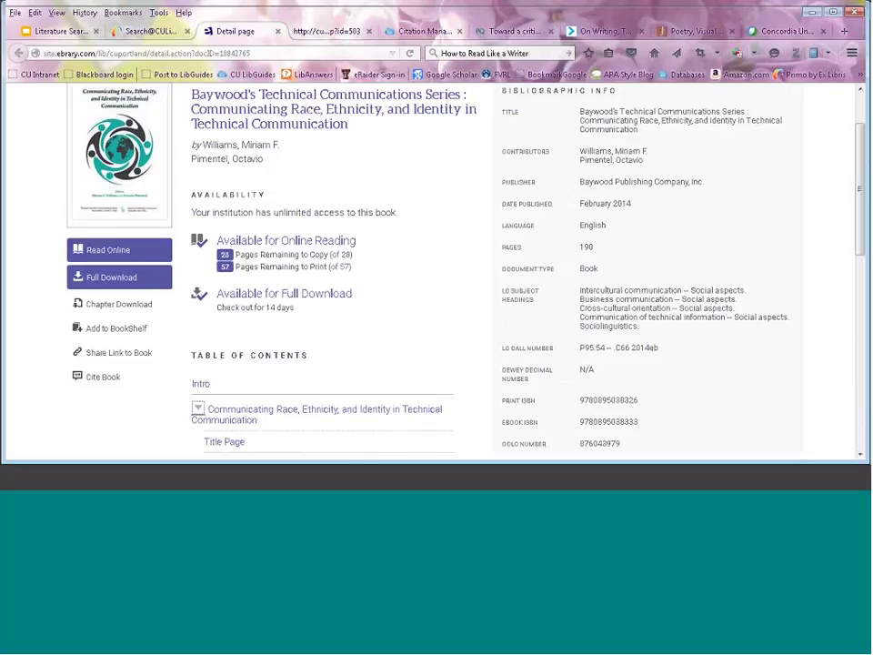
# Switch to the Literature Search Strategies presentation in Google Slides and advance to slide 9, "Continuing On".
pyautogui.hotkey('alt', 'Tab')
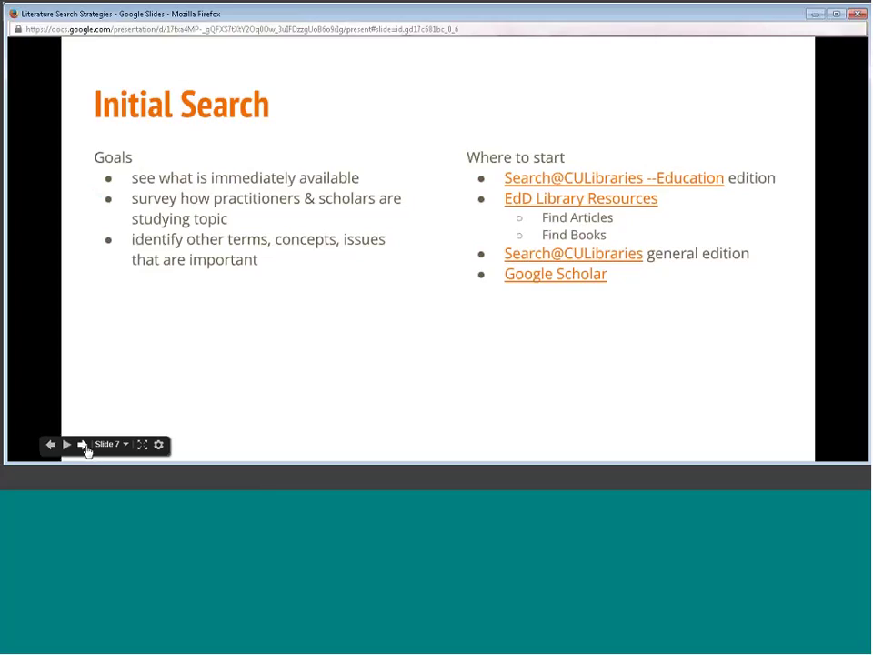
pyautogui.click(82, 445)
pyautogui.click(82, 445)
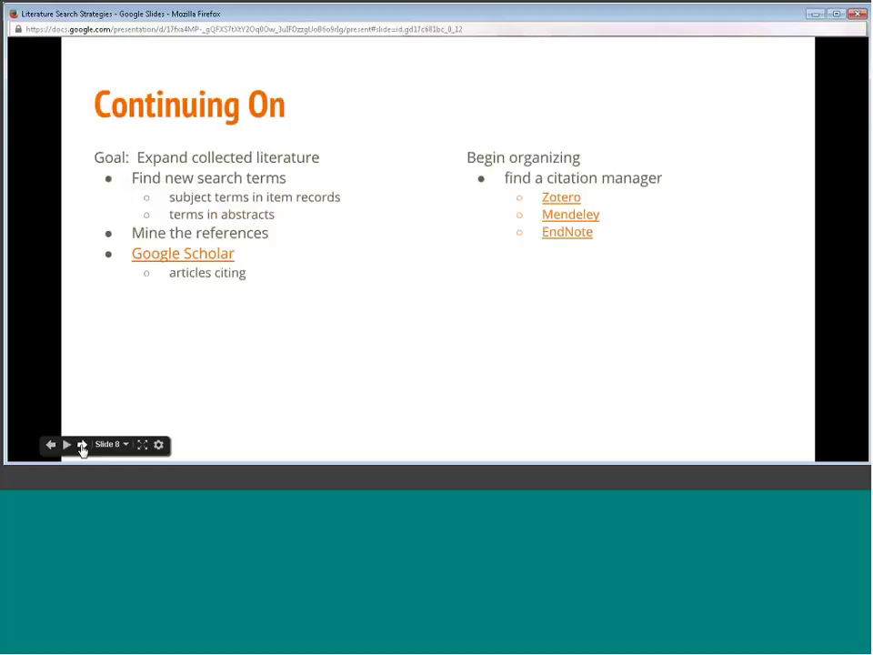
pyautogui.click(82, 444)
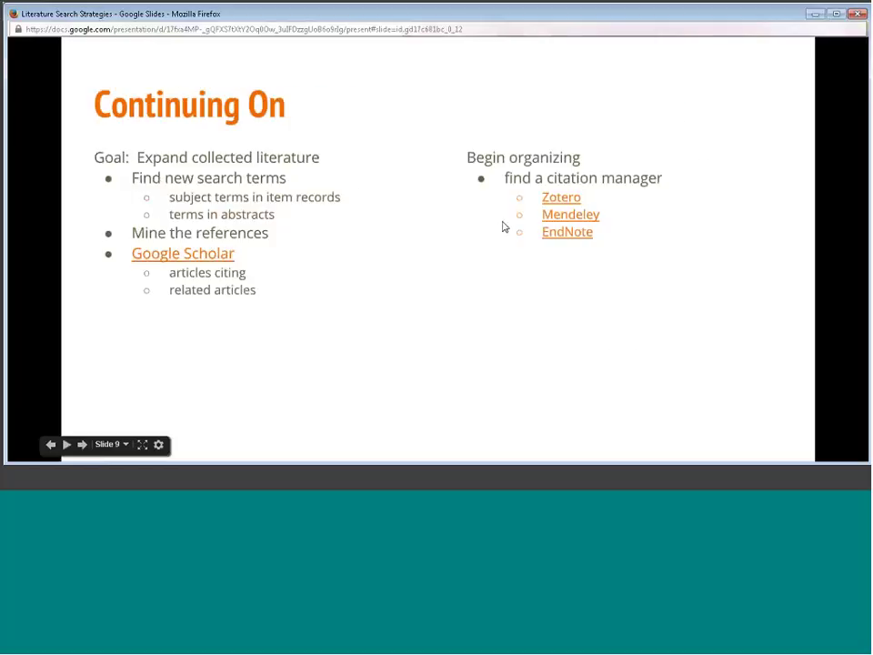